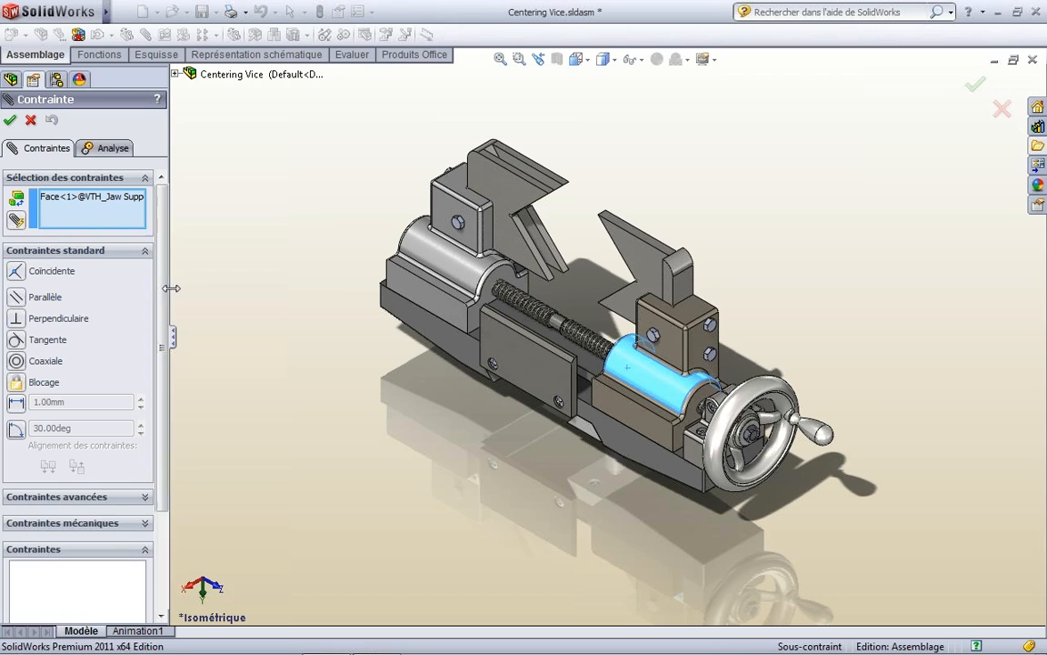
Add an inverted screw mate of 1 revolution/mm between the right jaw support's cylindrical face and the screw's middle, and test it with the handwheel.
{"action": "left_click", "coordinate": [131, 523]}
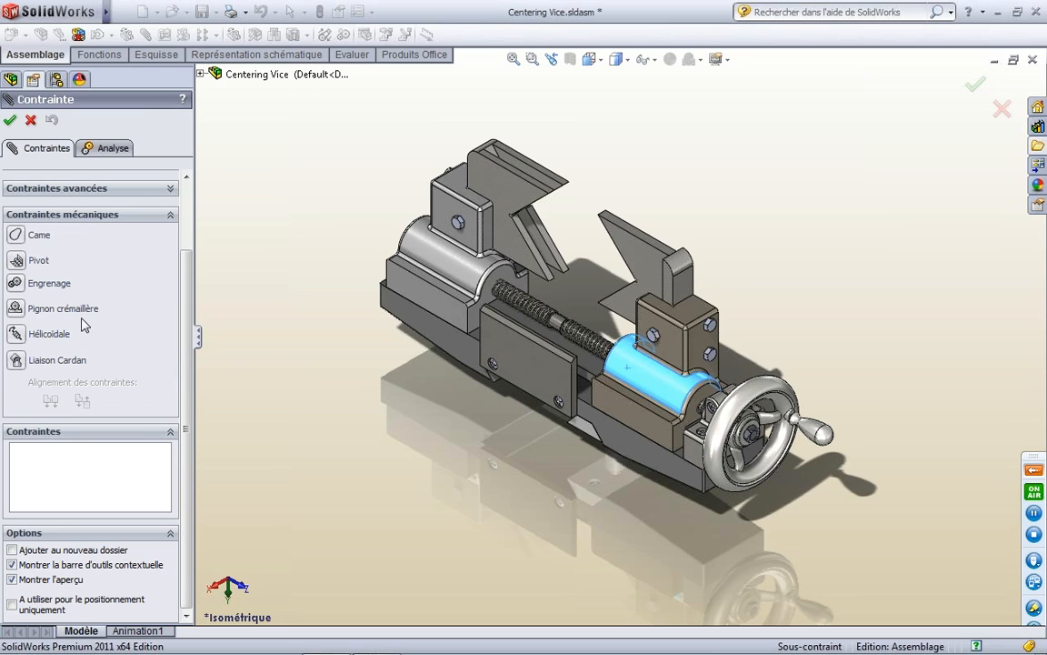
{"action": "left_click", "coordinate": [54, 334]}
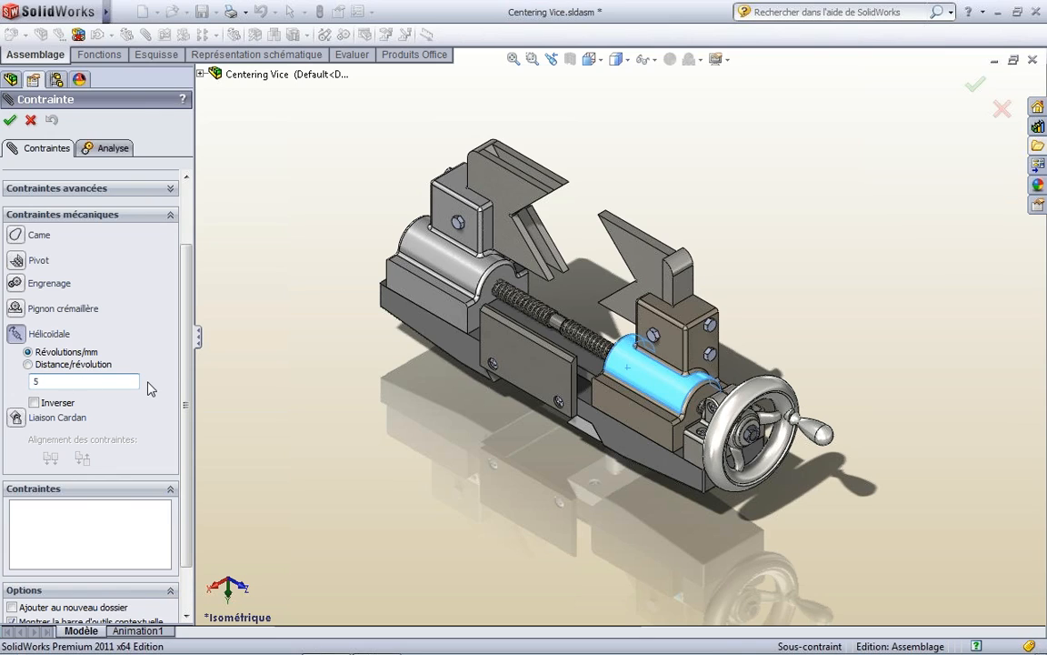
{"action": "scroll", "coordinate": [169, 272], "scroll_direction": "up", "scroll_amount": 3}
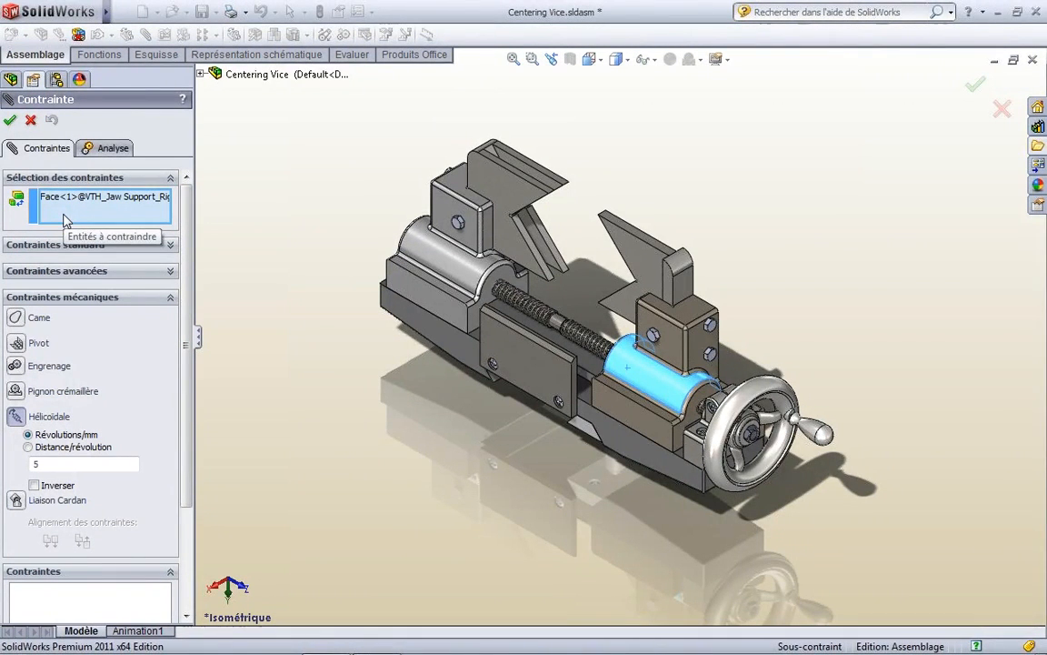
{"action": "left_click", "coordinate": [558, 325]}
{"action": "scroll", "coordinate": [510, 313], "scroll_direction": "down", "scroll_amount": 3}
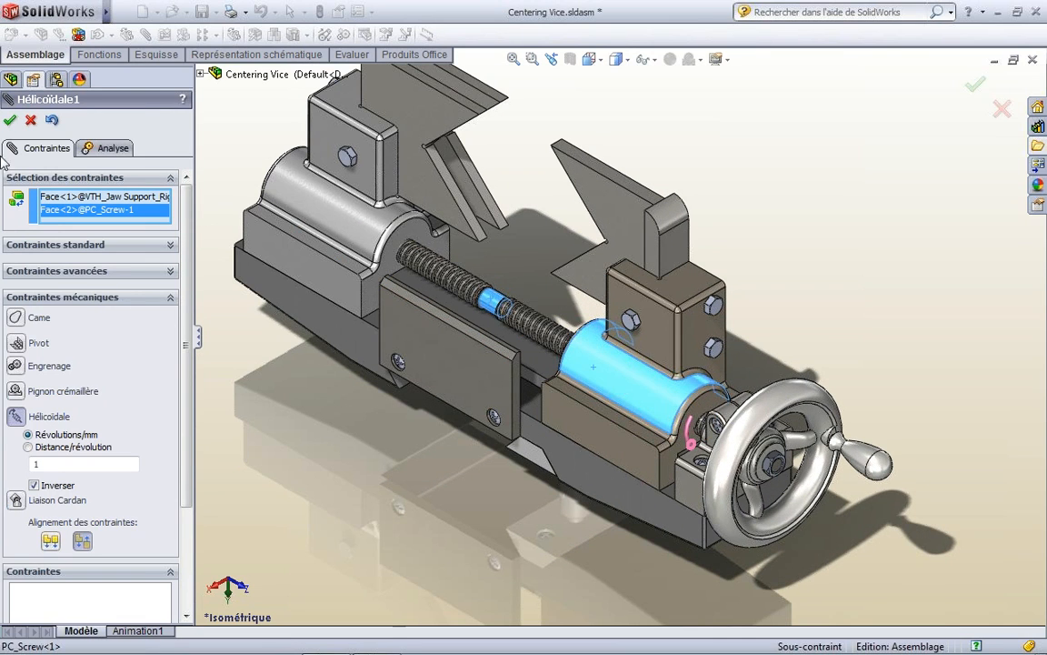
{"action": "left_click", "coordinate": [9, 119]}
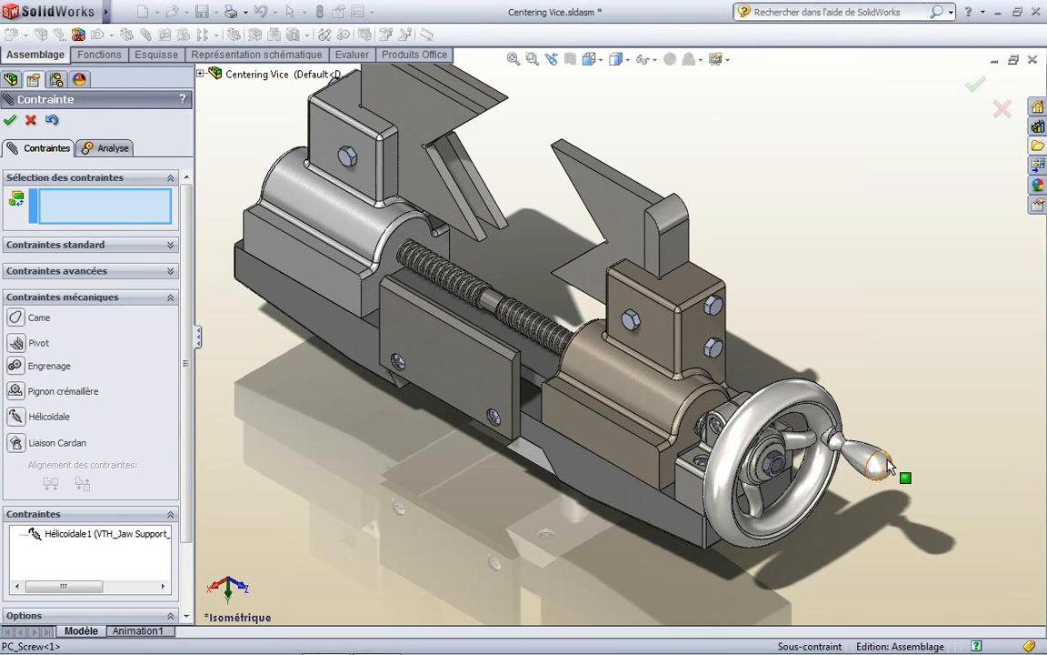
{"action": "left_click_drag", "start_coordinate": [880, 498], "coordinate": [860, 434]}
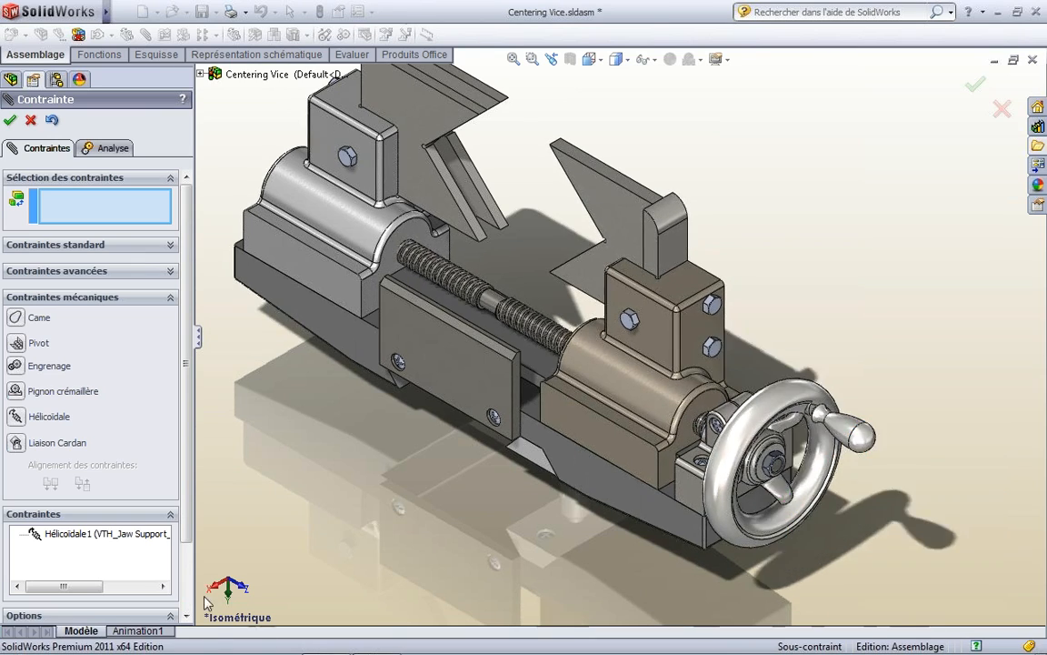
Change the screw mate to distance per revolution at 5.00 mm and turn the handwheel to test the travel.
{"action": "left_click", "coordinate": [97, 534]}
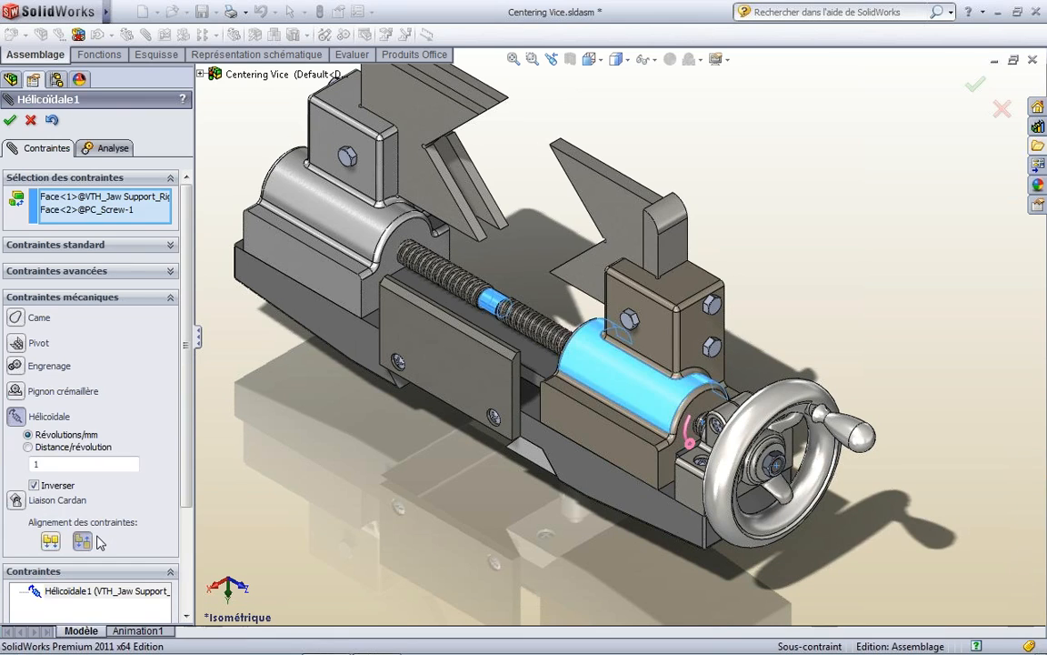
{"action": "left_click", "coordinate": [34, 448]}
{"action": "type", "text": "5.00mm"}
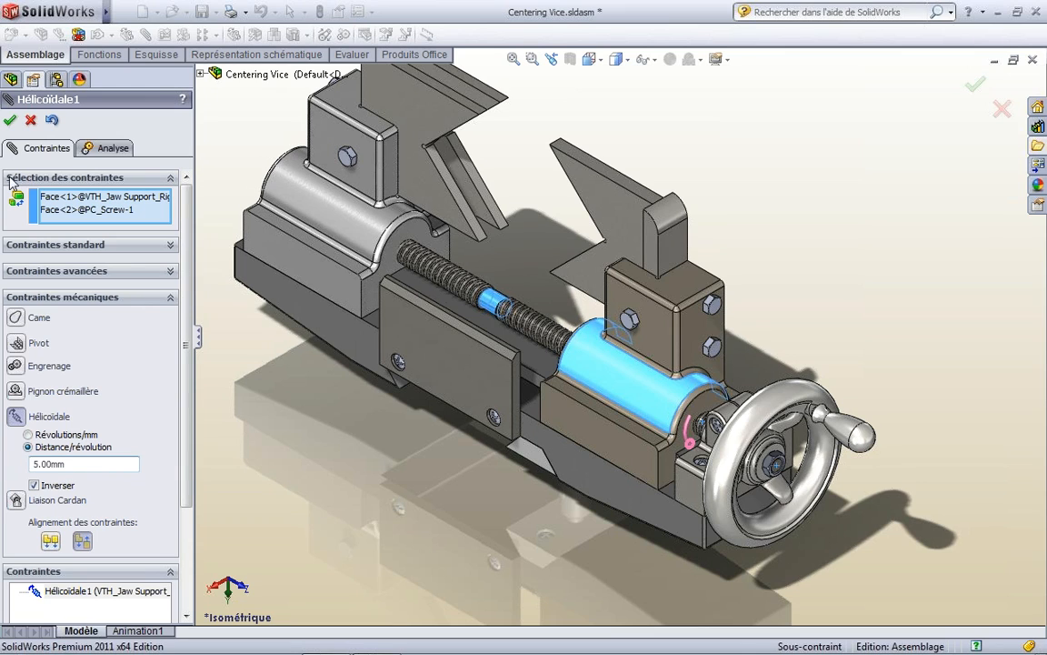
{"action": "left_click", "coordinate": [9, 120]}
{"action": "left_click_drag", "start_coordinate": [868, 438], "coordinate": [933, 426]}
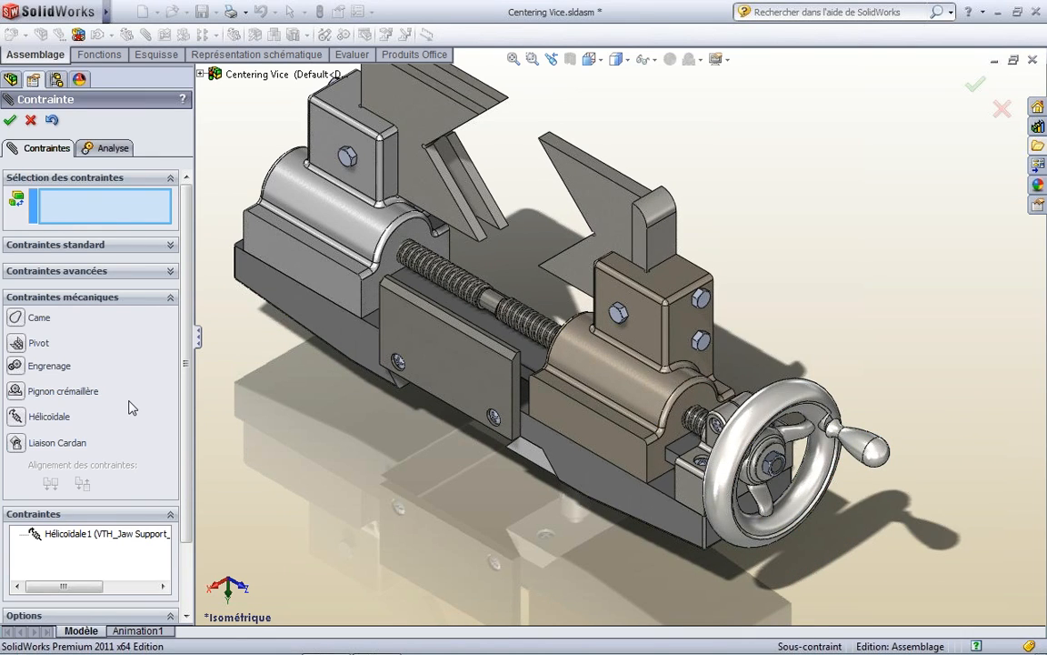
Add a linear/linear coupler mate between the upper edges of the left and right jaws with a 1.00 mm : 1.00 mm ratio.
{"action": "left_click_drag", "start_coordinate": [185, 434], "coordinate": [175, 407]}
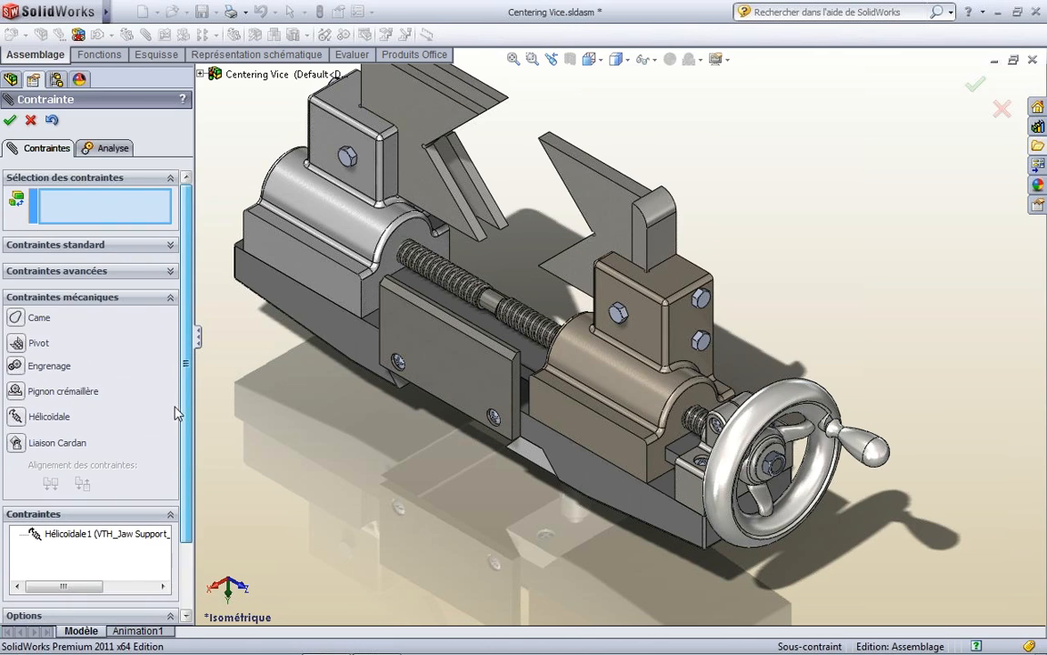
{"action": "left_click", "coordinate": [172, 271]}
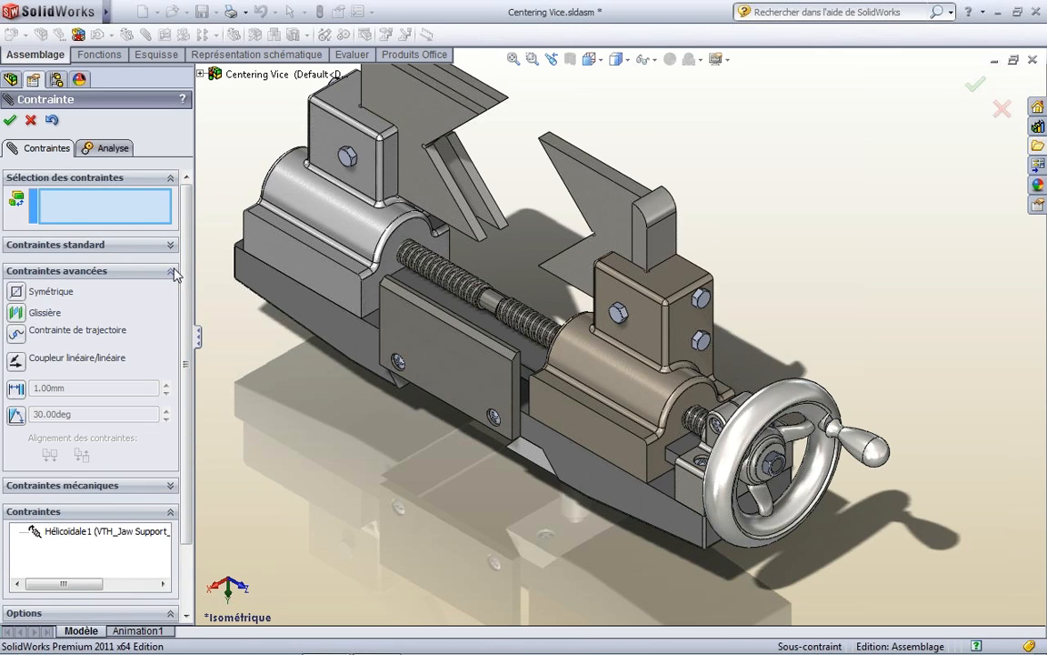
{"action": "left_click", "coordinate": [63, 359]}
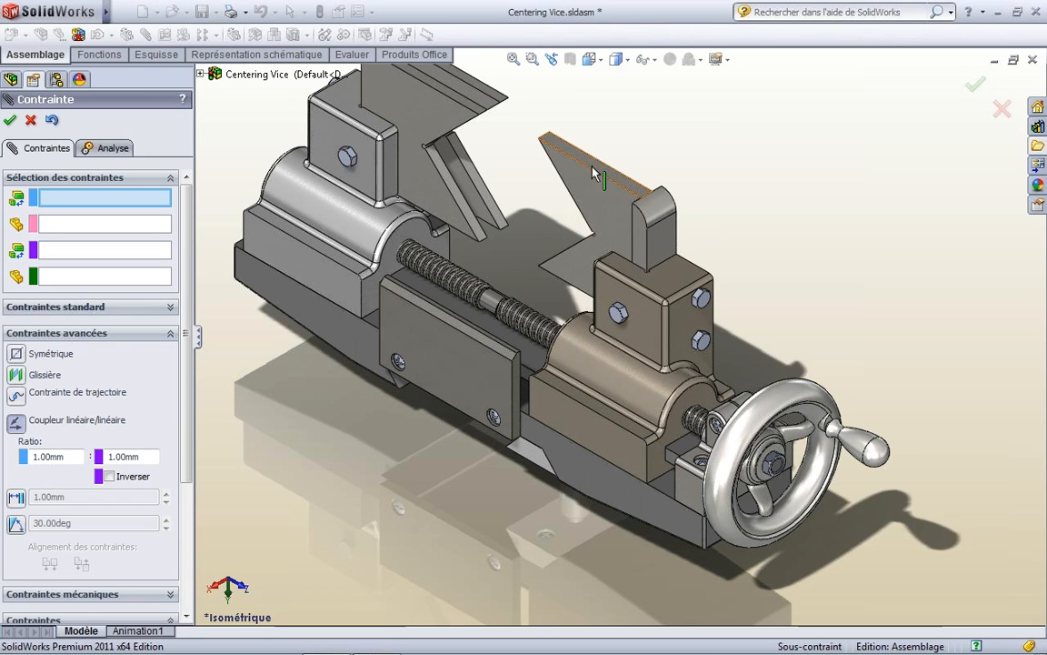
{"action": "middle_click_drag", "start_coordinate": [573, 199], "coordinate": [628, 265], "text": "ctrl"}
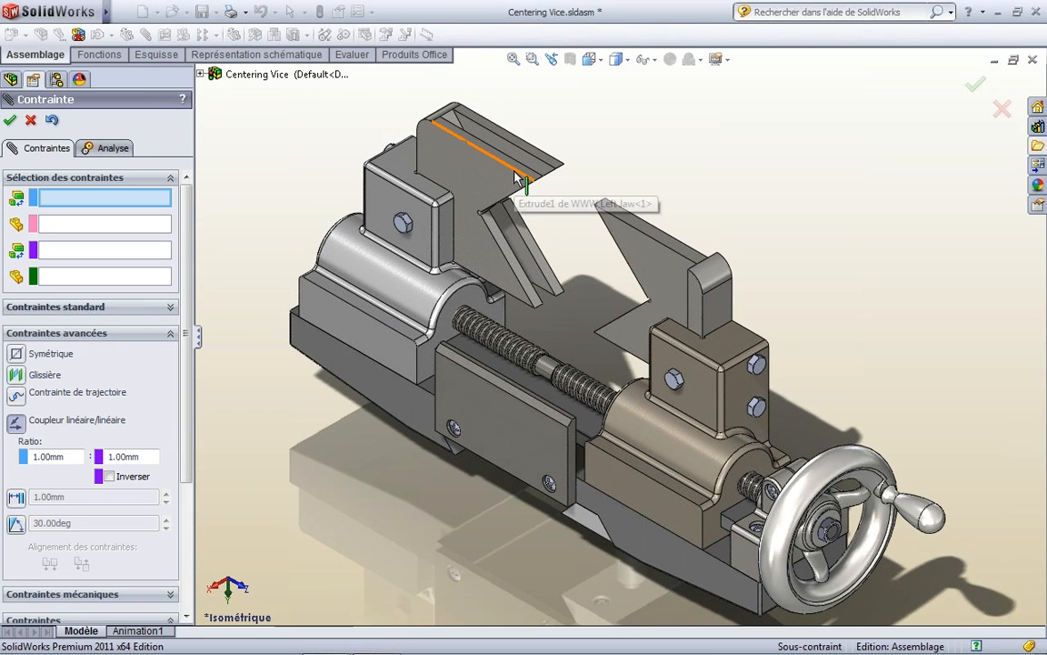
{"action": "left_click", "coordinate": [514, 171]}
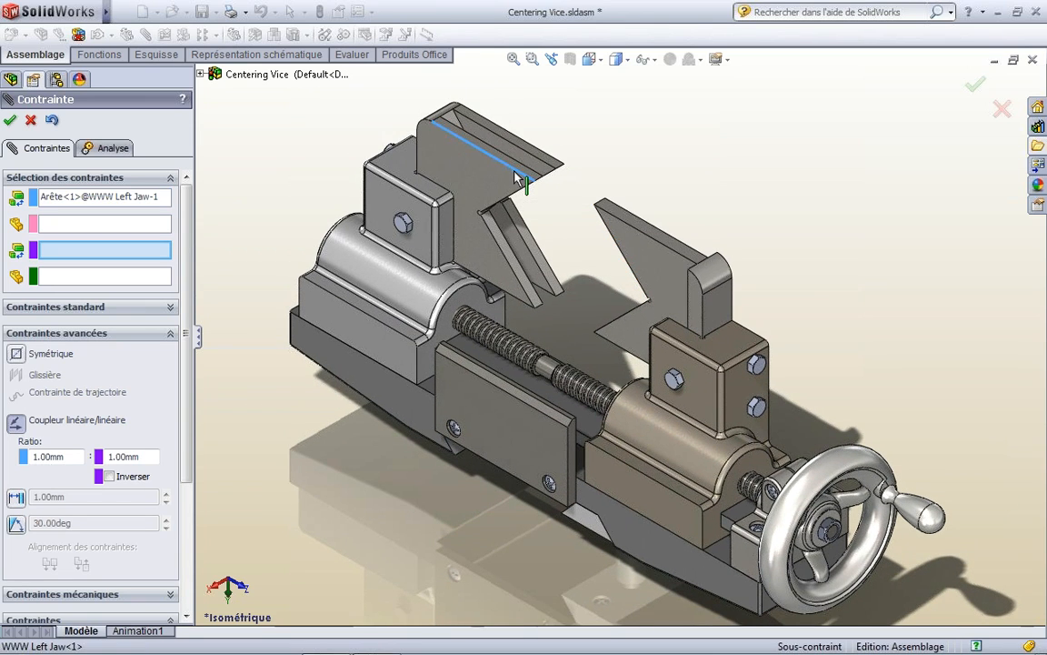
{"action": "left_click", "coordinate": [635, 230]}
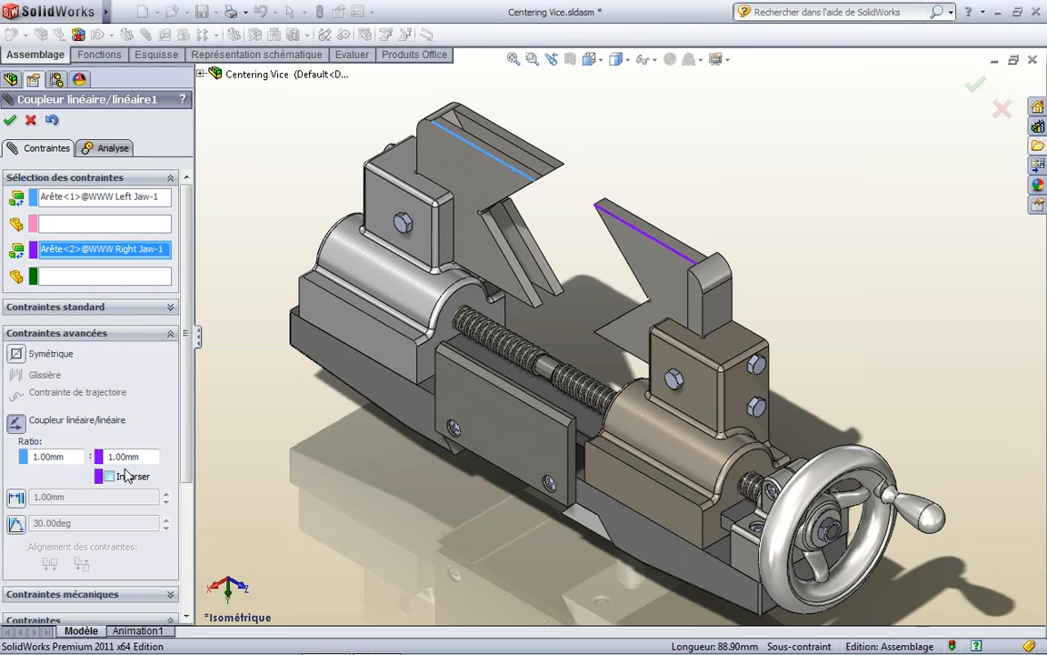
{"action": "left_click", "coordinate": [9, 120]}
Turn the handwheel by its handle to bring the two jaws together and finish adding mates.
{"action": "left_click_drag", "start_coordinate": [944, 529], "coordinate": [947, 445]}
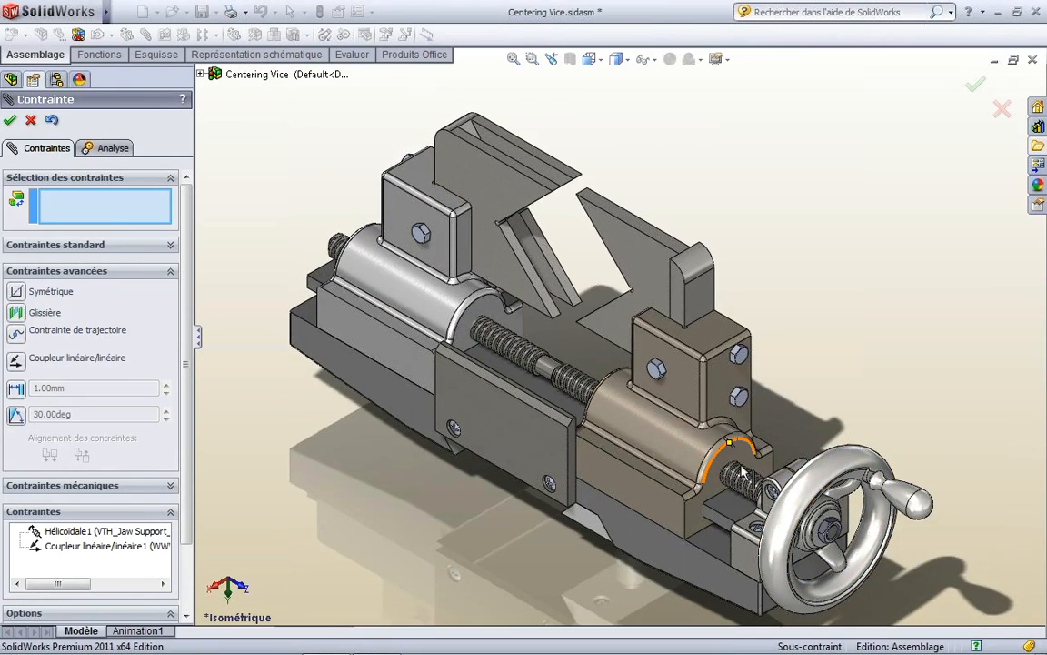
{"action": "middle_click_drag", "start_coordinate": [773, 444], "coordinate": [760, 404], "text": "ctrl"}
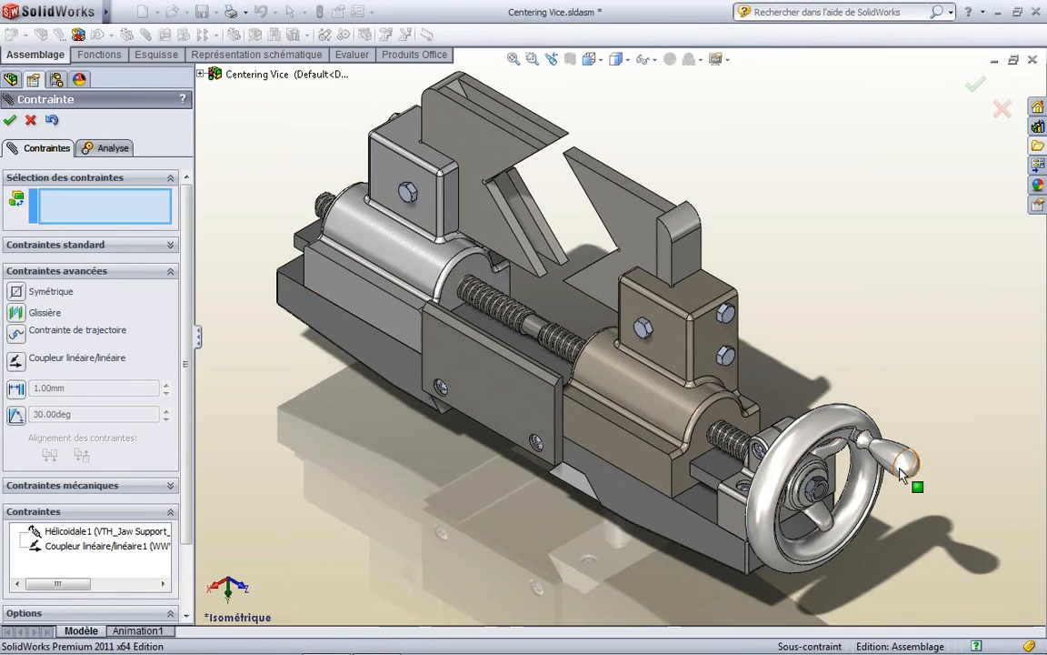
{"action": "left_click_drag", "start_coordinate": [901, 470], "coordinate": [860, 389]}
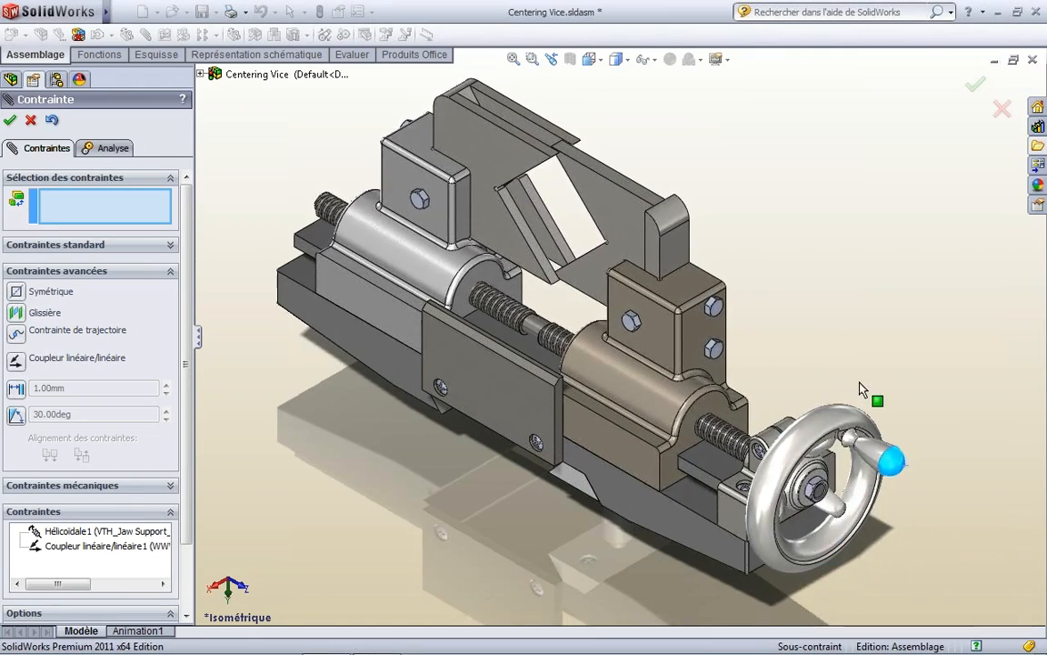
{"action": "key", "text": "Escape"}
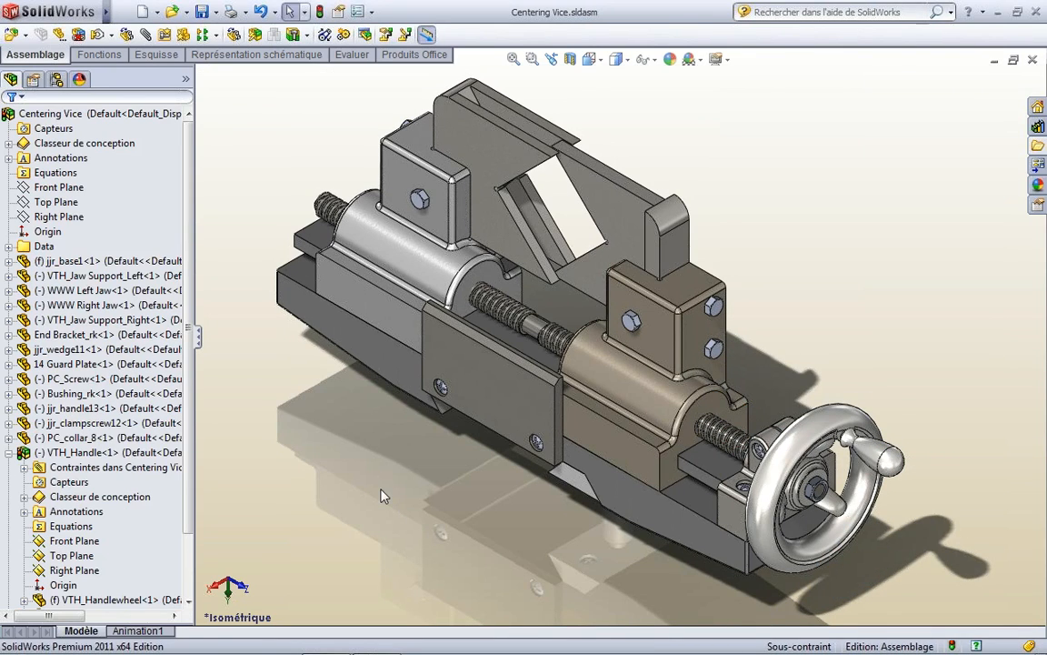
Close the Centering Vice assembly and open the _Path Mate - Conveyor assembly.
{"action": "key", "text": "ctrl+w"}
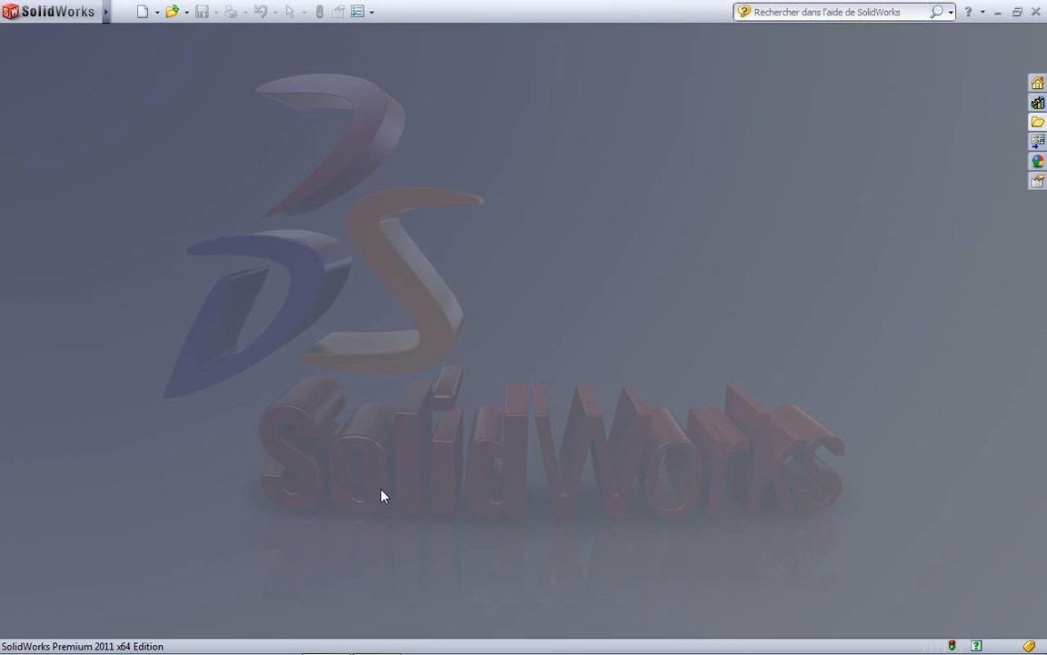
{"action": "left_click", "coordinate": [1038, 123]}
{"action": "double_click", "coordinate": [950, 343]}
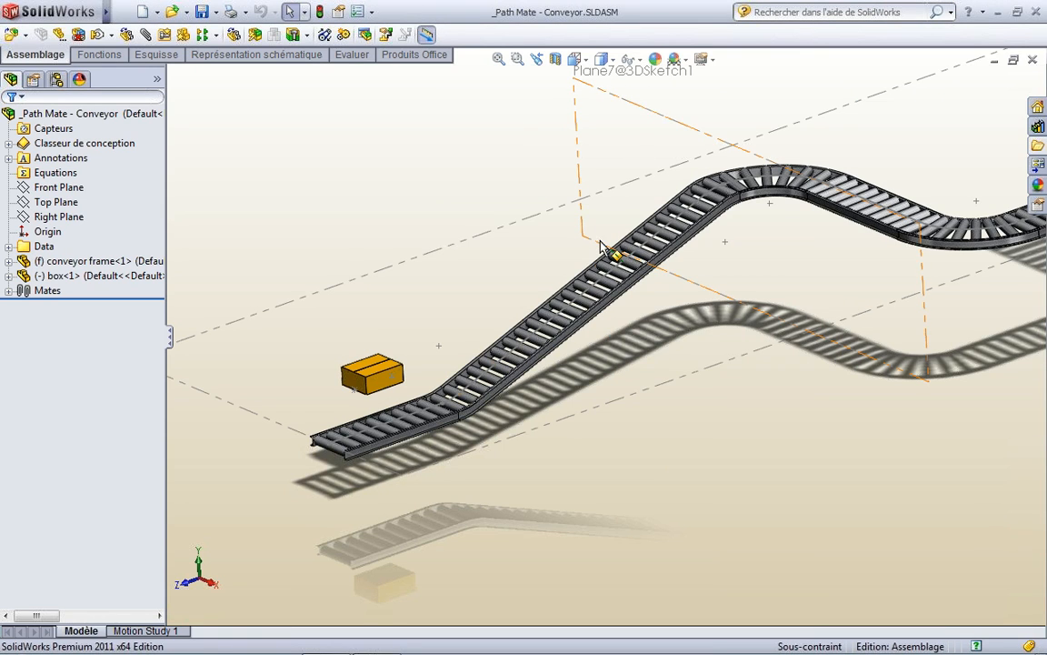
Start a path mate using the sketch point on the lower edge of the yellow box.
{"action": "middle_click_drag", "start_coordinate": [613, 449], "coordinate": [633, 525], "text": "ctrl"}
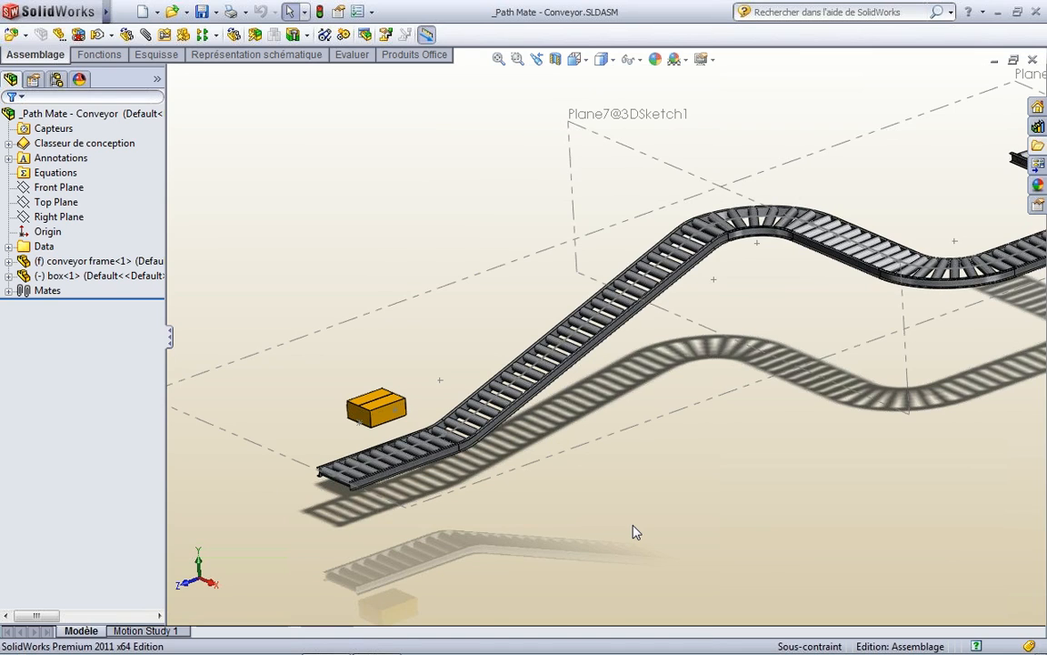
{"action": "scroll", "coordinate": [634, 532], "scroll_direction": "down", "scroll_amount": 3}
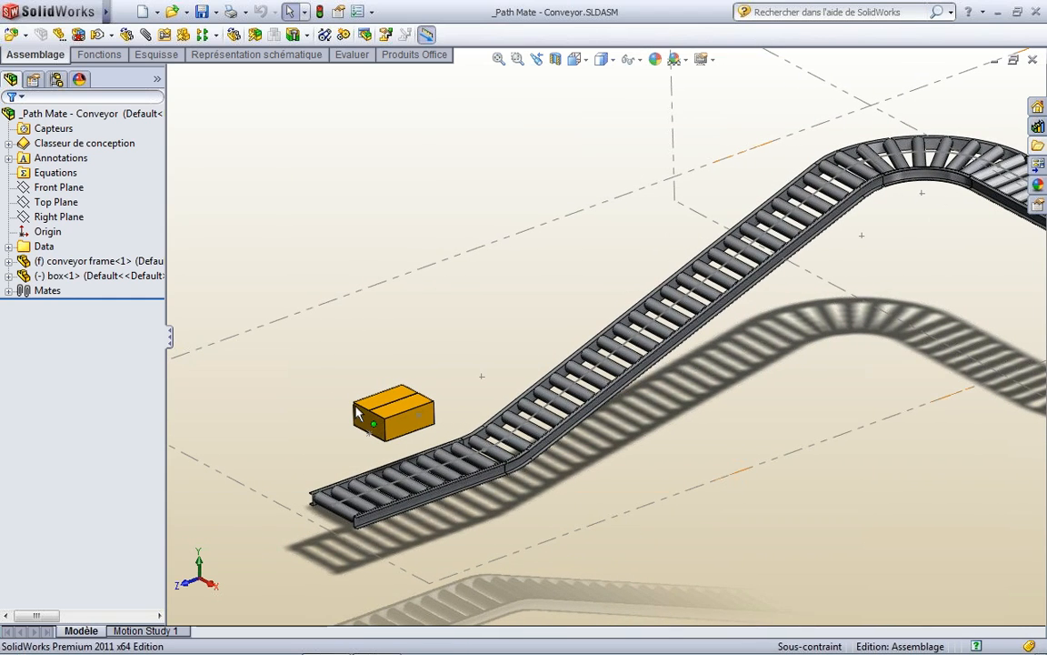
{"action": "left_click", "coordinate": [370, 439]}
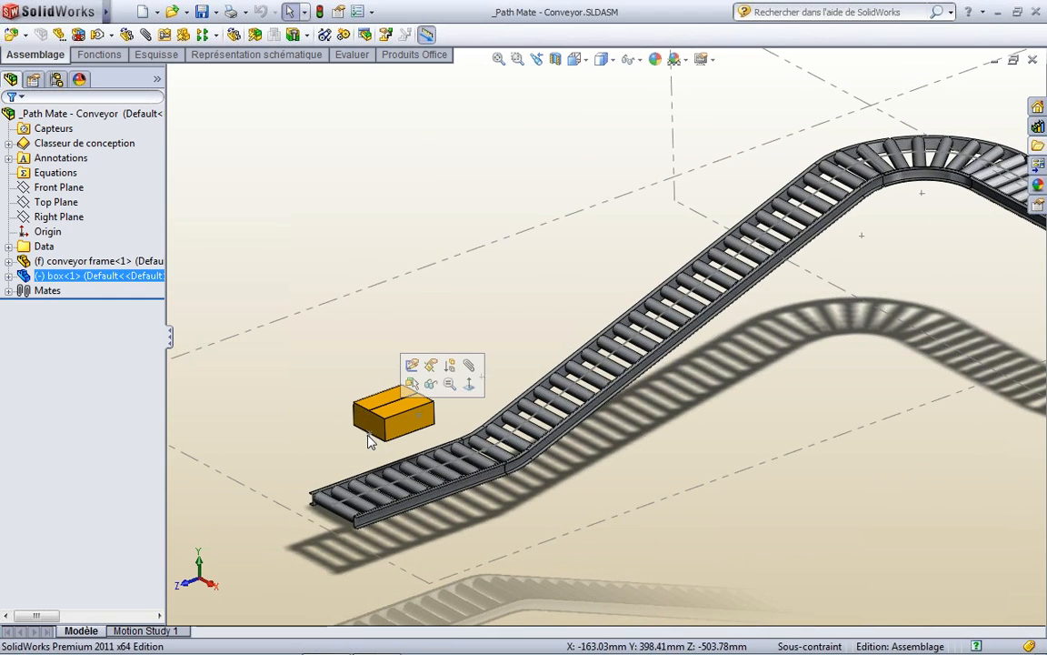
{"action": "left_click", "coordinate": [469, 367]}
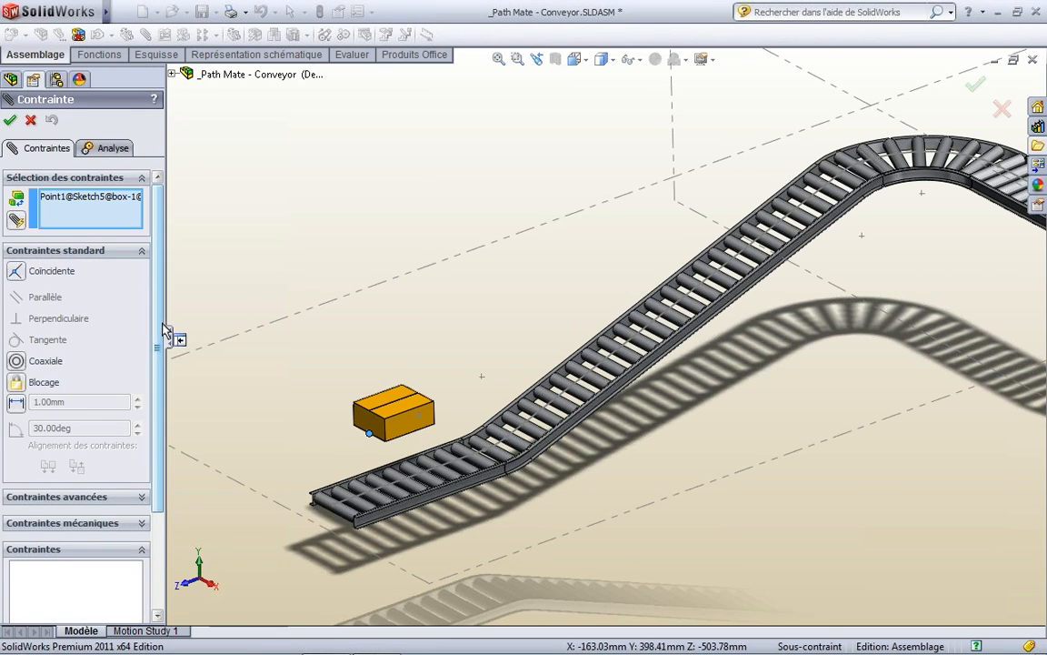
{"action": "scroll", "coordinate": [161, 364], "scroll_direction": "down", "scroll_amount": 3}
{"action": "left_click", "coordinate": [142, 391]}
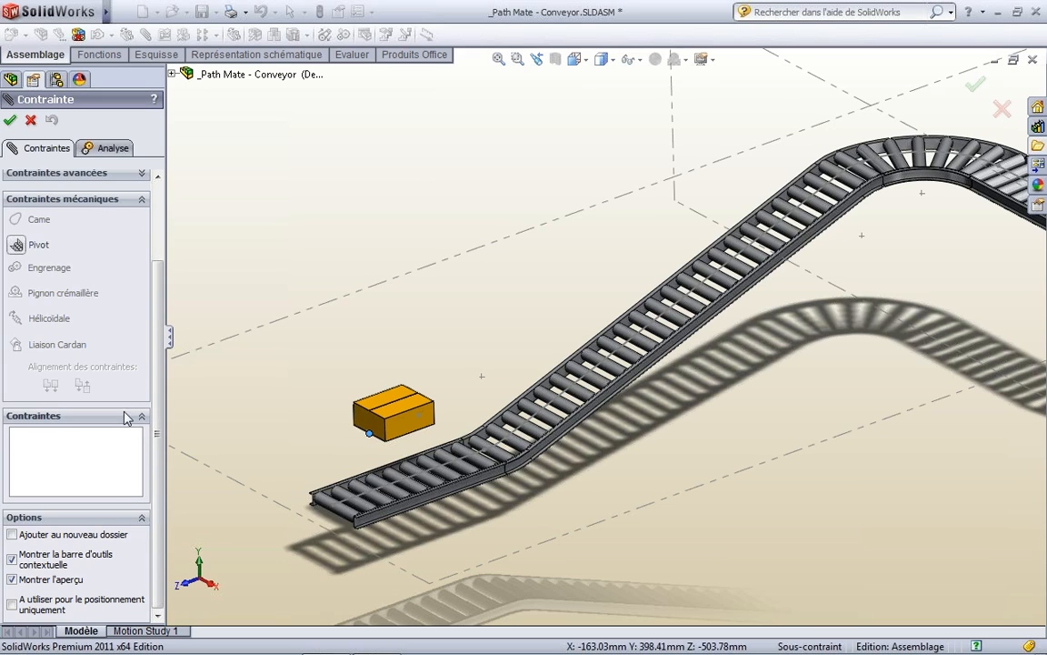
{"action": "left_click", "coordinate": [141, 175]}
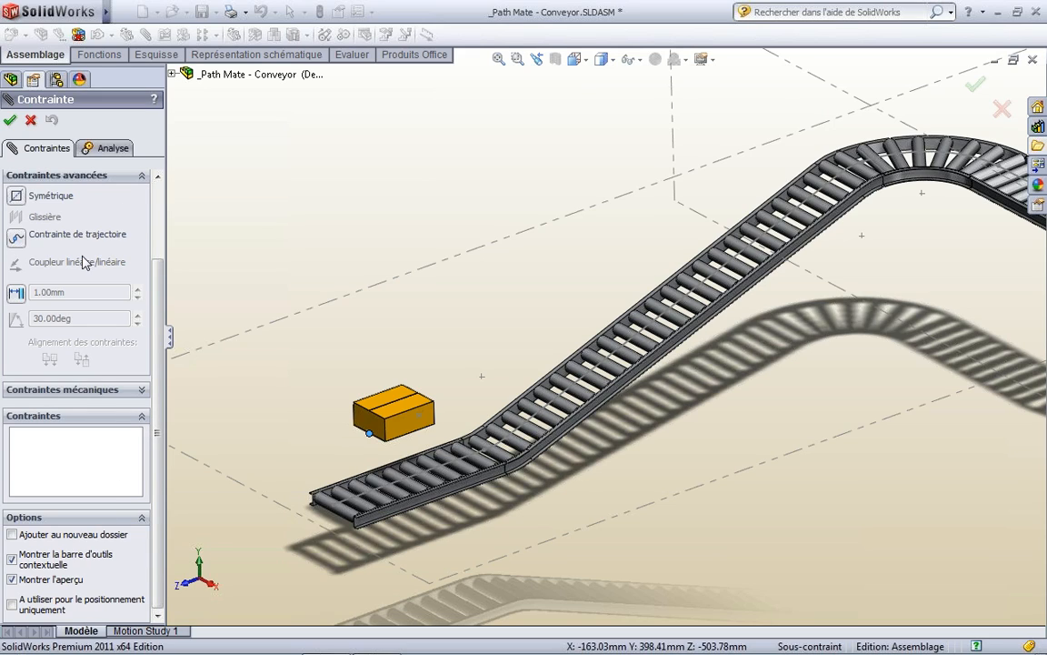
{"action": "left_click", "coordinate": [17, 238]}
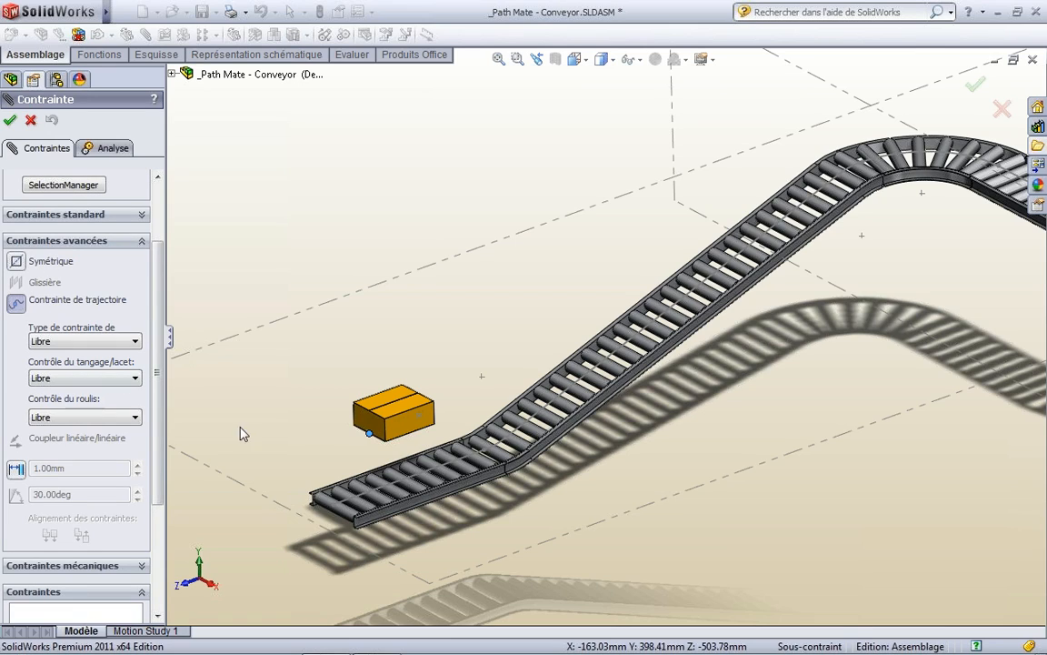
Select the conveyor's tangent-connected centreline as an open group for the trajectory and create the path mate with free path, pitch/yaw and roll control.
{"action": "left_click_drag", "start_coordinate": [159, 335], "coordinate": [155, 248]}
{"action": "left_click", "coordinate": [84, 211]}
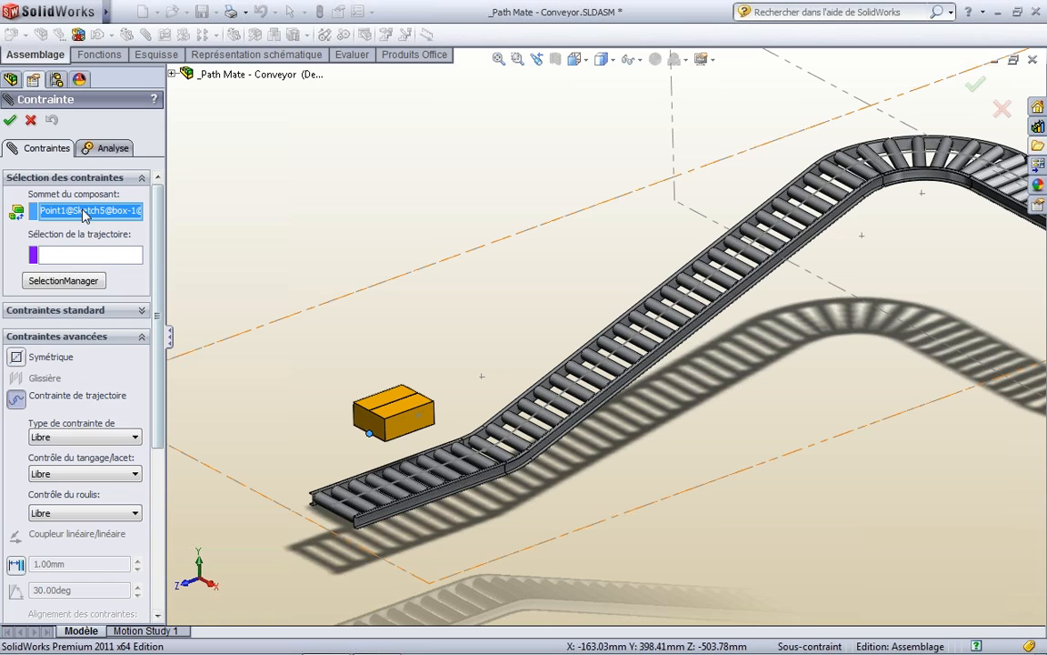
{"action": "left_click", "coordinate": [85, 256]}
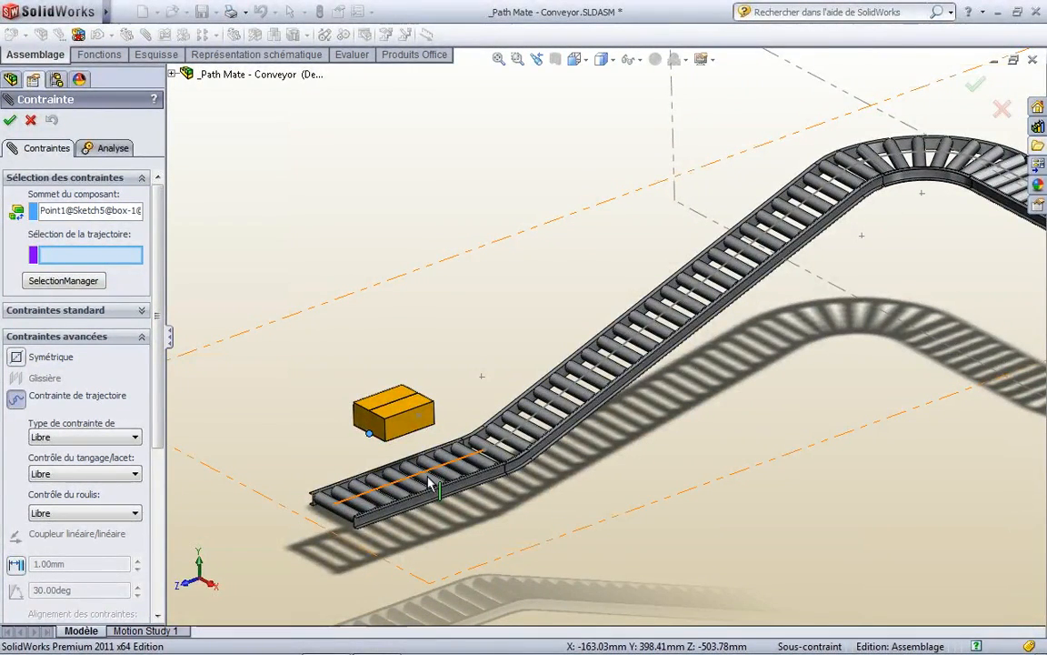
{"action": "right_click", "coordinate": [387, 170]}
{"action": "left_click", "coordinate": [456, 175]}
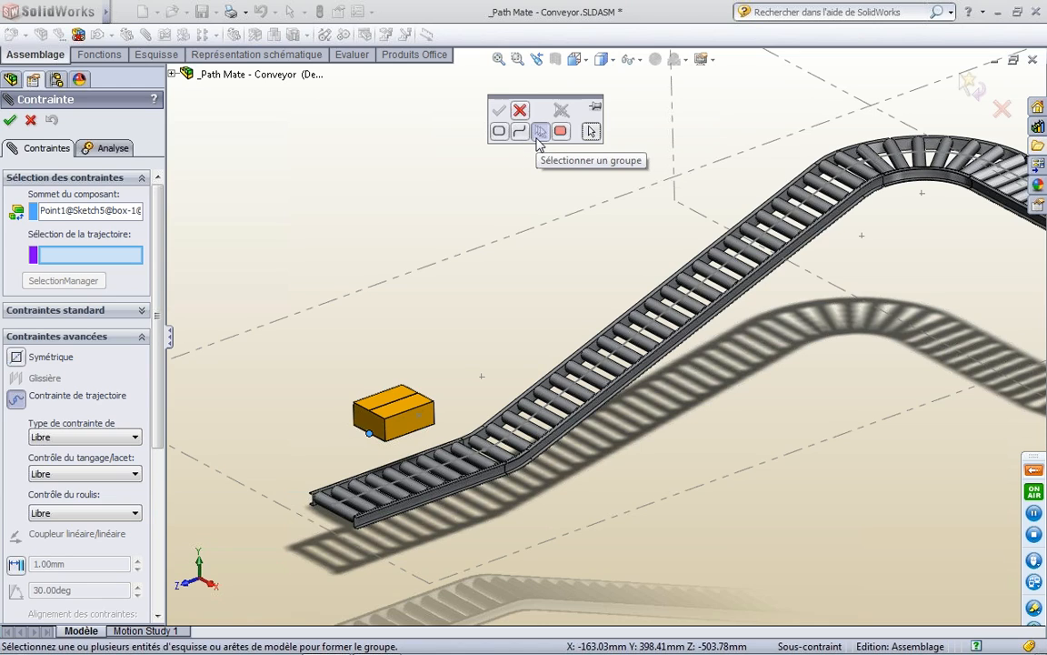
{"action": "left_click", "coordinate": [471, 462]}
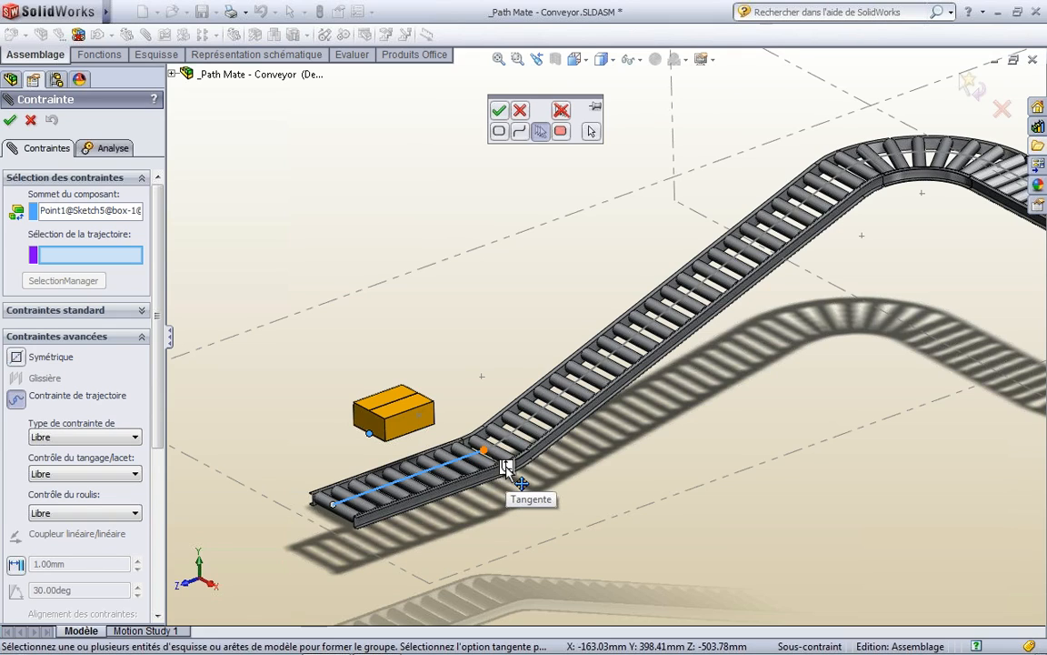
{"action": "left_click", "coordinate": [506, 466]}
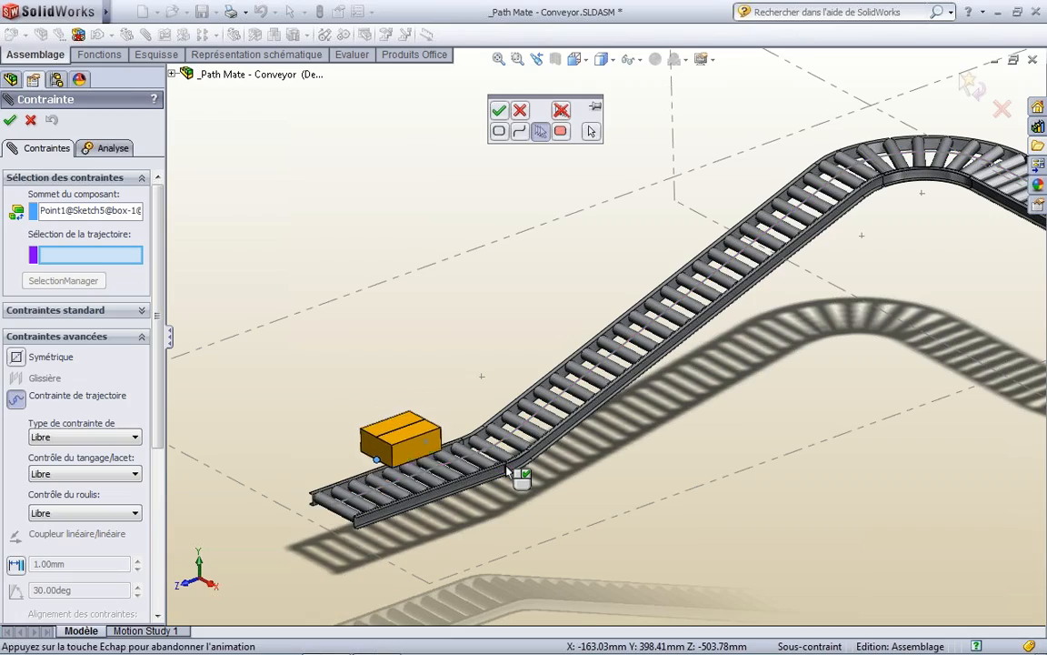
{"action": "right_click", "coordinate": [506, 465]}
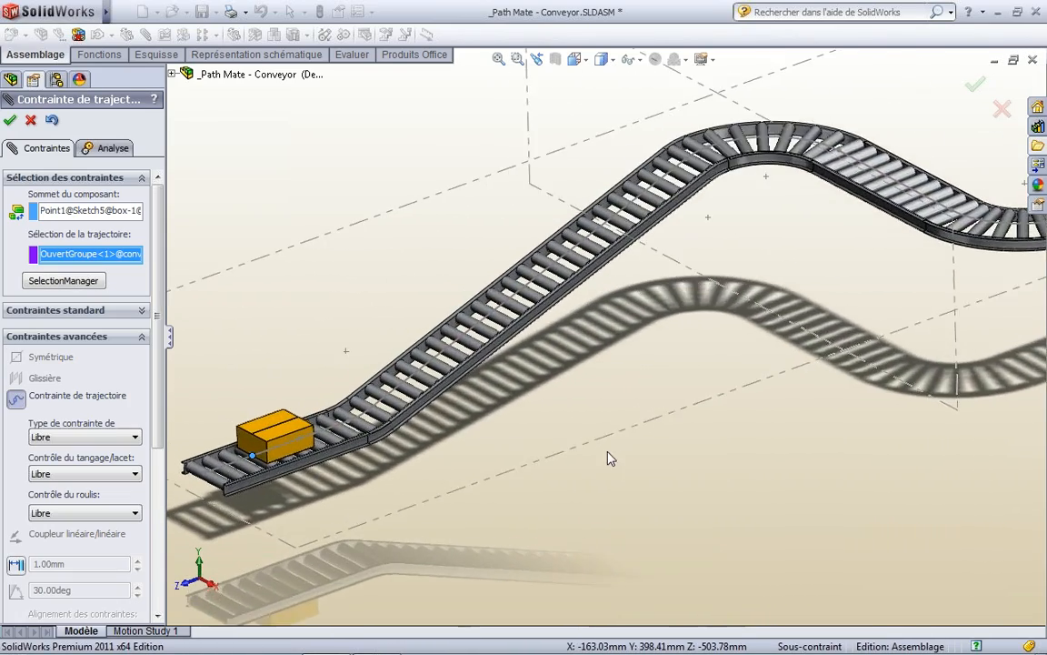
{"action": "left_click", "coordinate": [10, 121]}
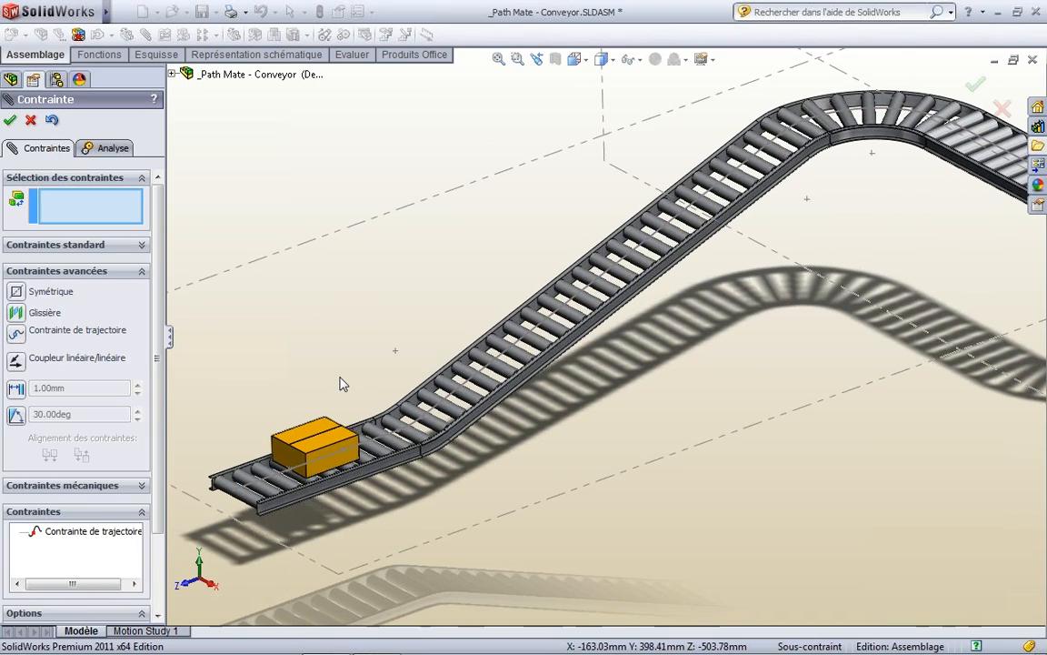
Move the box slightly up the conveyor and start a second path mate using the sketch point on the box's free end.
{"action": "mouse_move", "coordinate": [318, 452]}
{"action": "left_mouse_down"}
{"action": "mouse_move", "coordinate": [358, 440]}
{"action": "mouse_move", "coordinate": [400, 398]}
{"action": "mouse_move", "coordinate": [414, 418]}
{"action": "mouse_move", "coordinate": [368, 421]}
{"action": "left_mouse_up"}
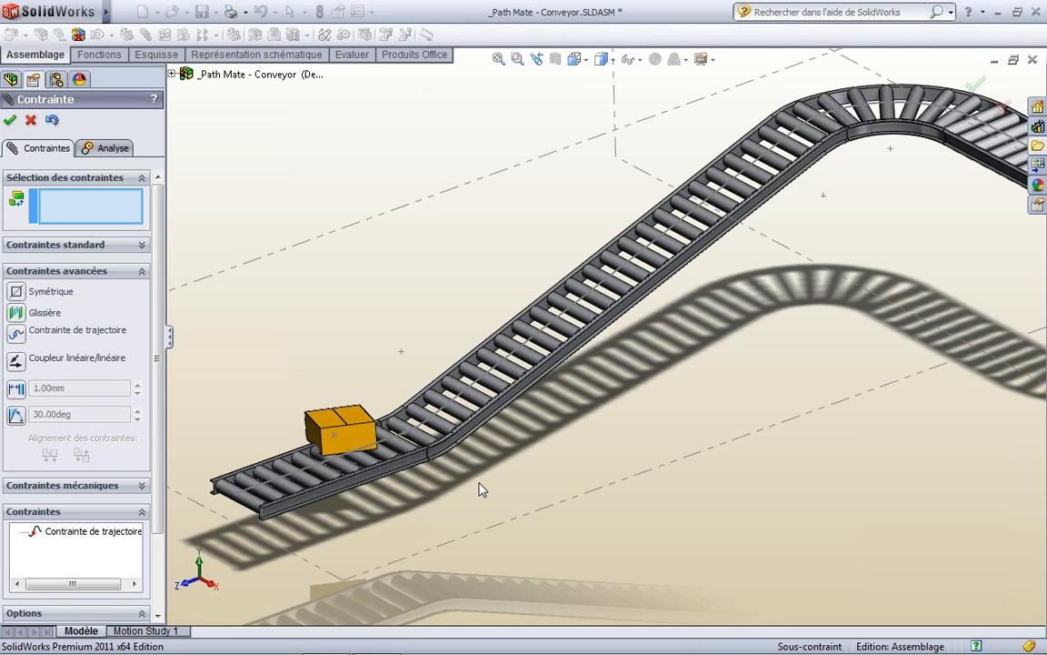
{"action": "left_click", "coordinate": [334, 437]}
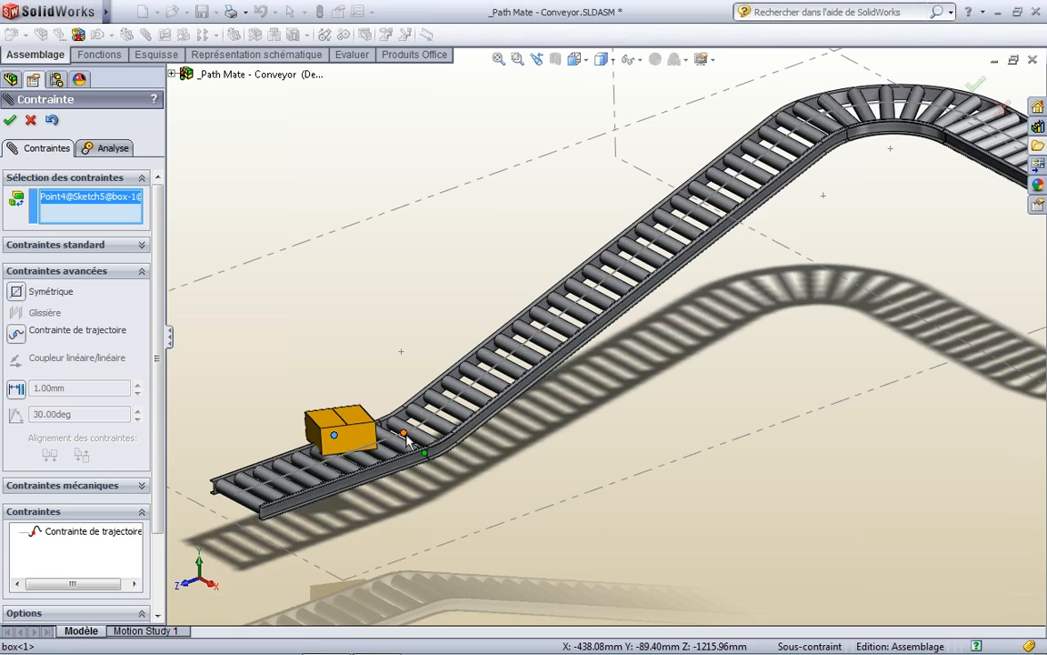
{"action": "left_click", "coordinate": [64, 336]}
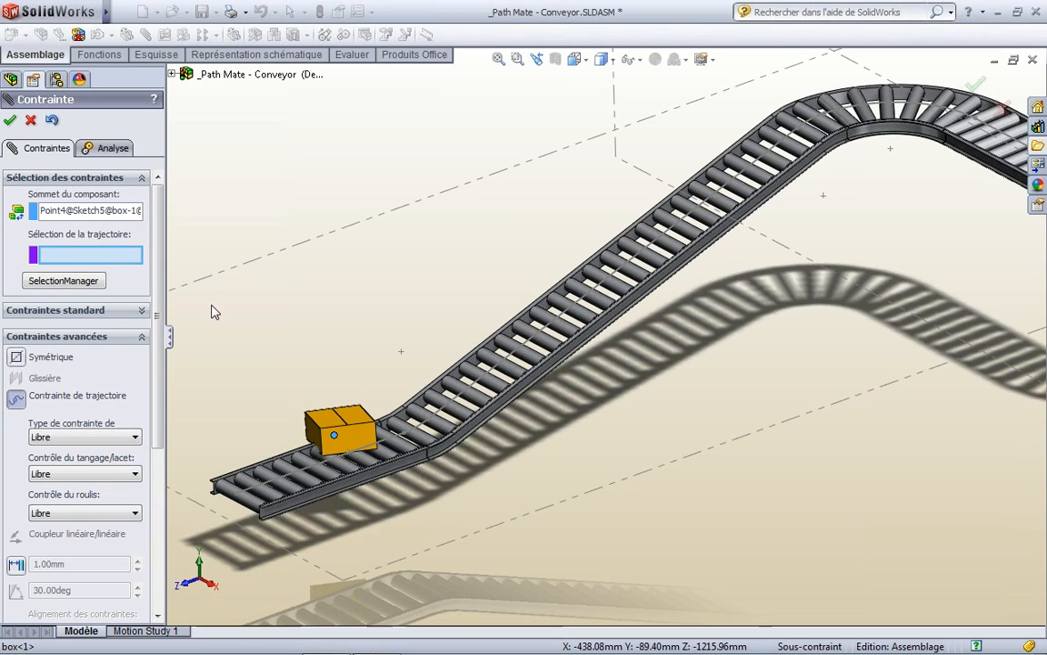
Select the conveyor's tangent-connected centreline as an open group for the trajectory and create the second path mate with all controls free.
{"action": "right_click", "coordinate": [326, 467]}
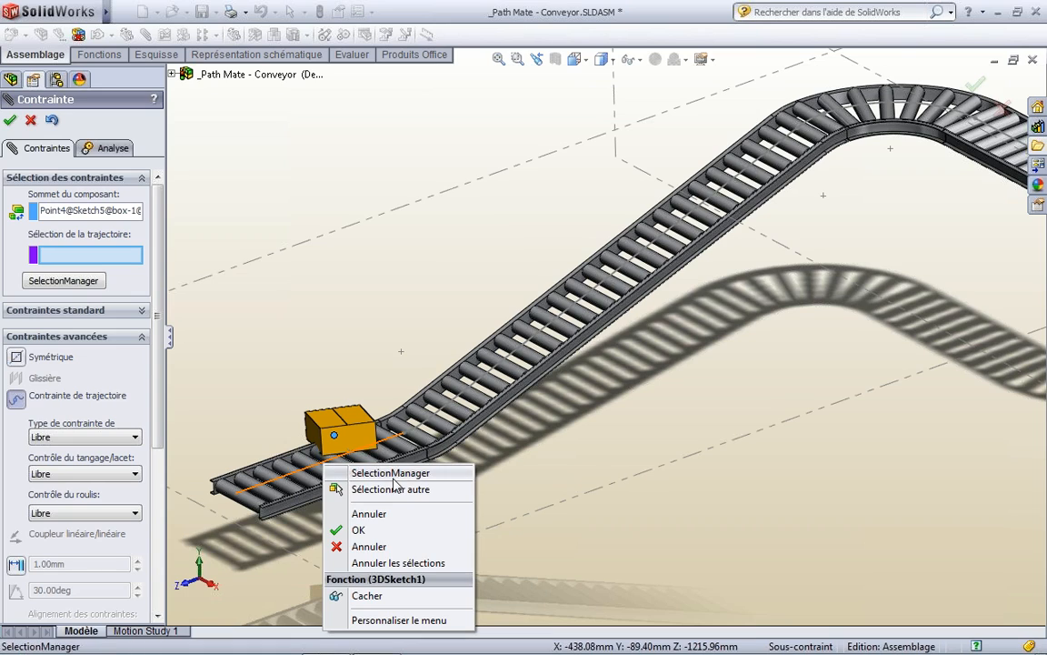
{"action": "left_click", "coordinate": [353, 473]}
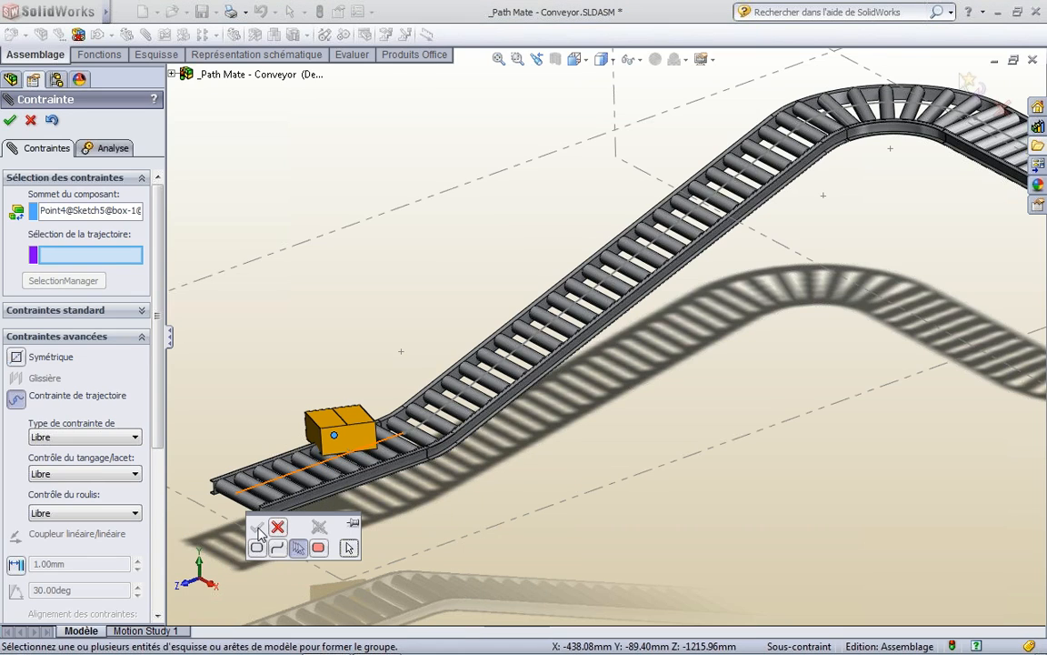
{"action": "left_click", "coordinate": [393, 440]}
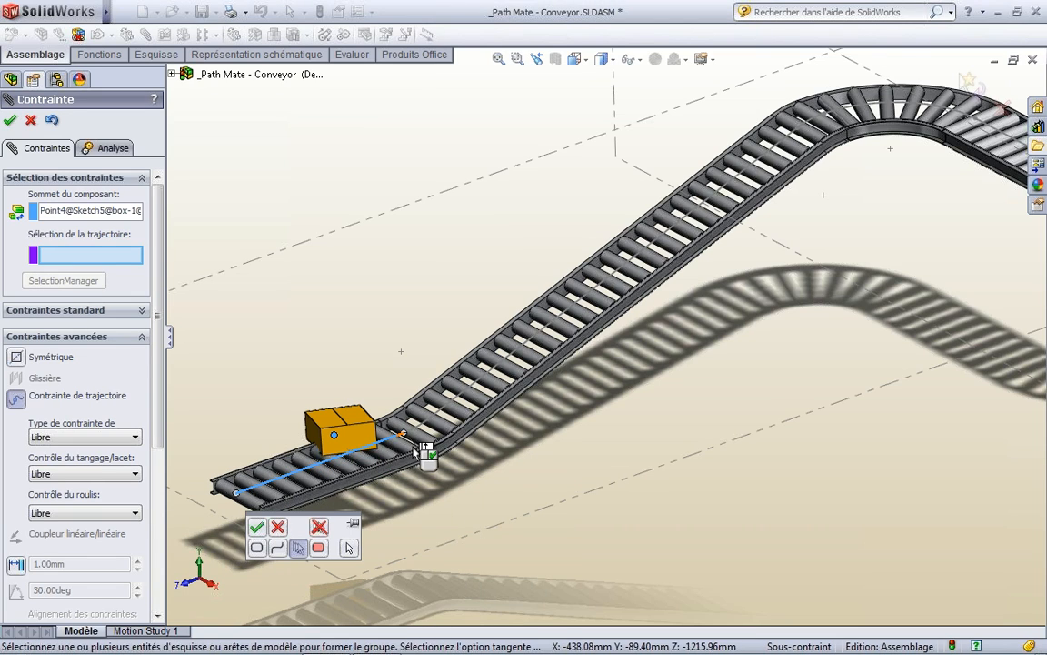
{"action": "left_click", "coordinate": [427, 451]}
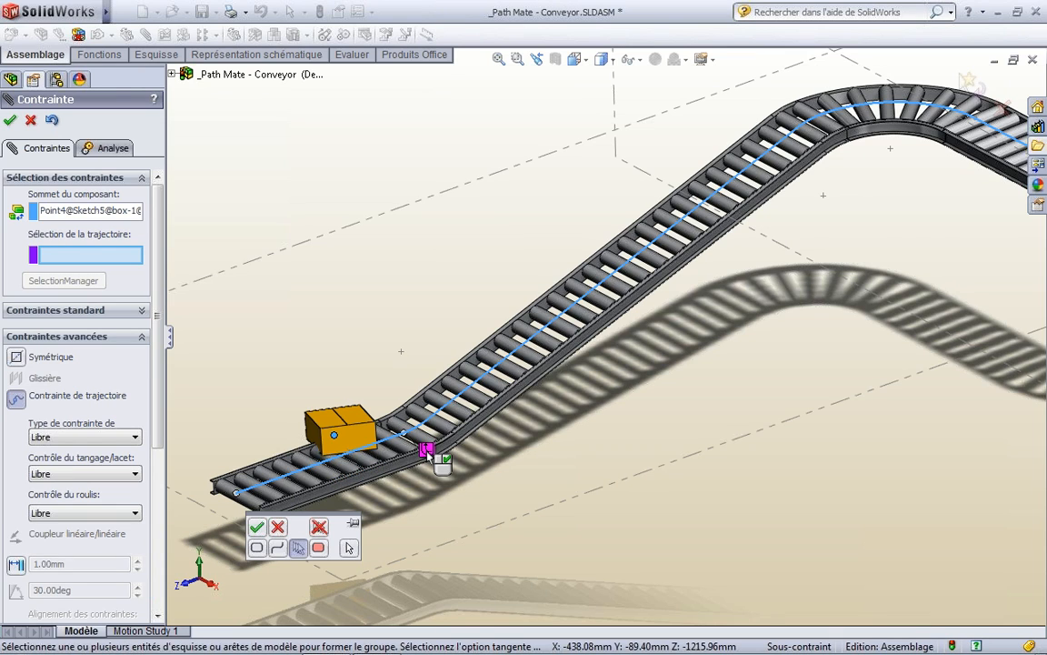
{"action": "right_click", "coordinate": [427, 452]}
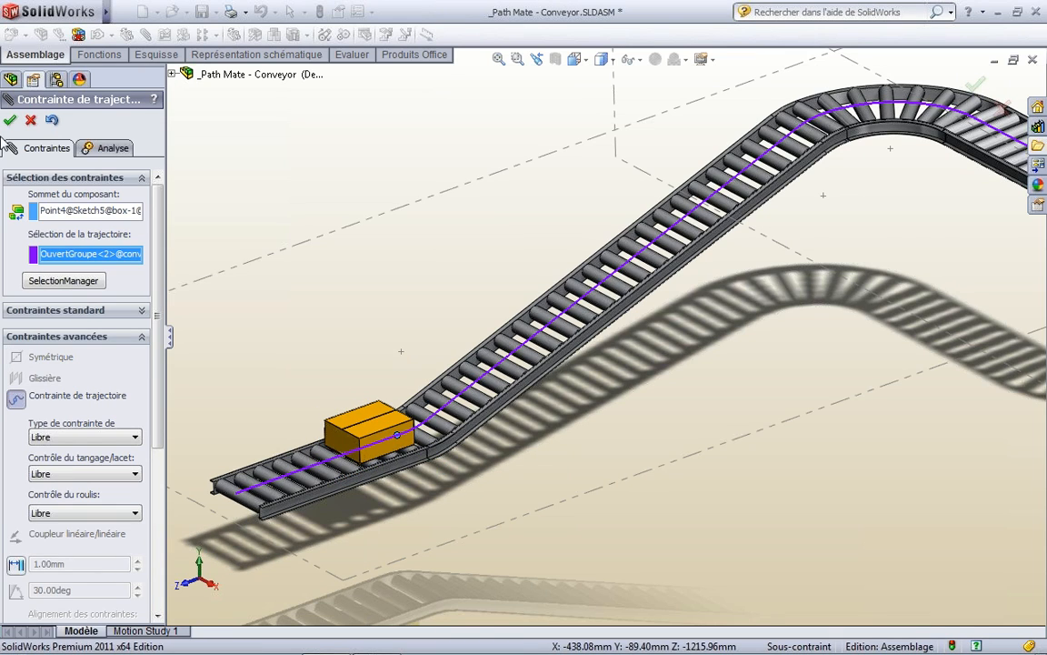
{"action": "left_click", "coordinate": [9, 121]}
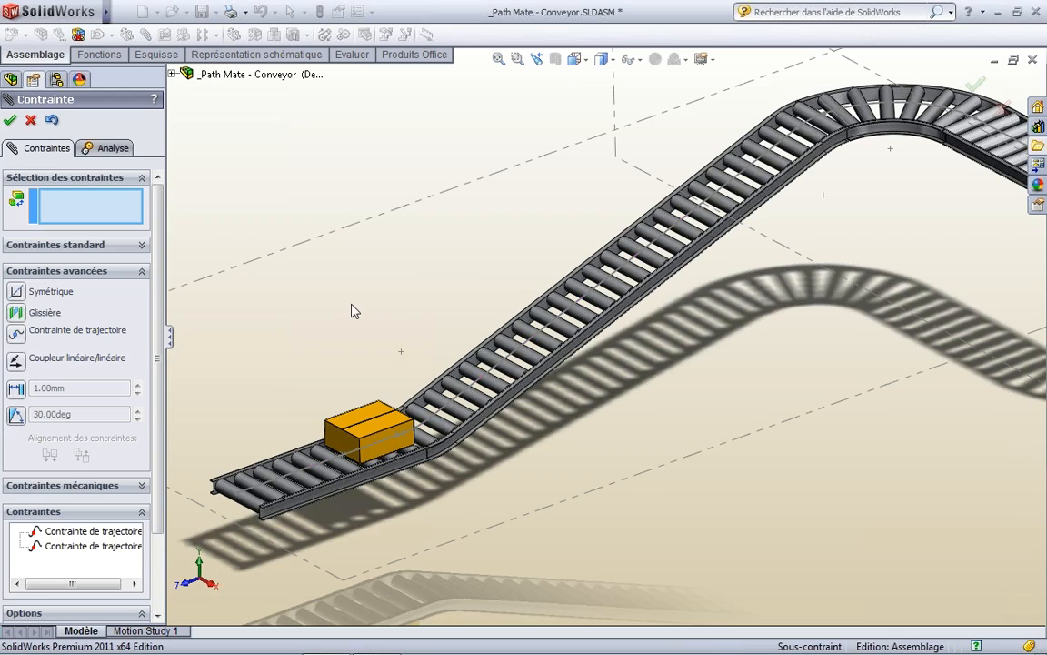
Move the yellow box along the whole conveyor to its far end to test the two path mates.
{"action": "key", "text": "f"}
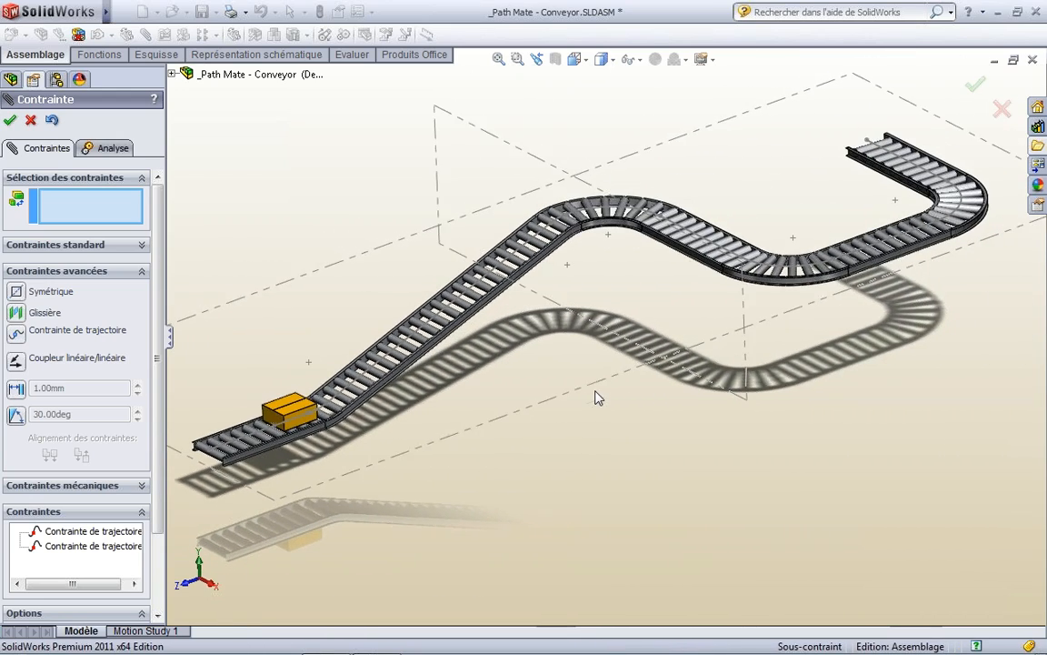
{"action": "left_click_drag", "start_coordinate": [272, 400], "coordinate": [324, 377]}
{"action": "left_click_drag", "start_coordinate": [397, 303], "coordinate": [900, 166]}
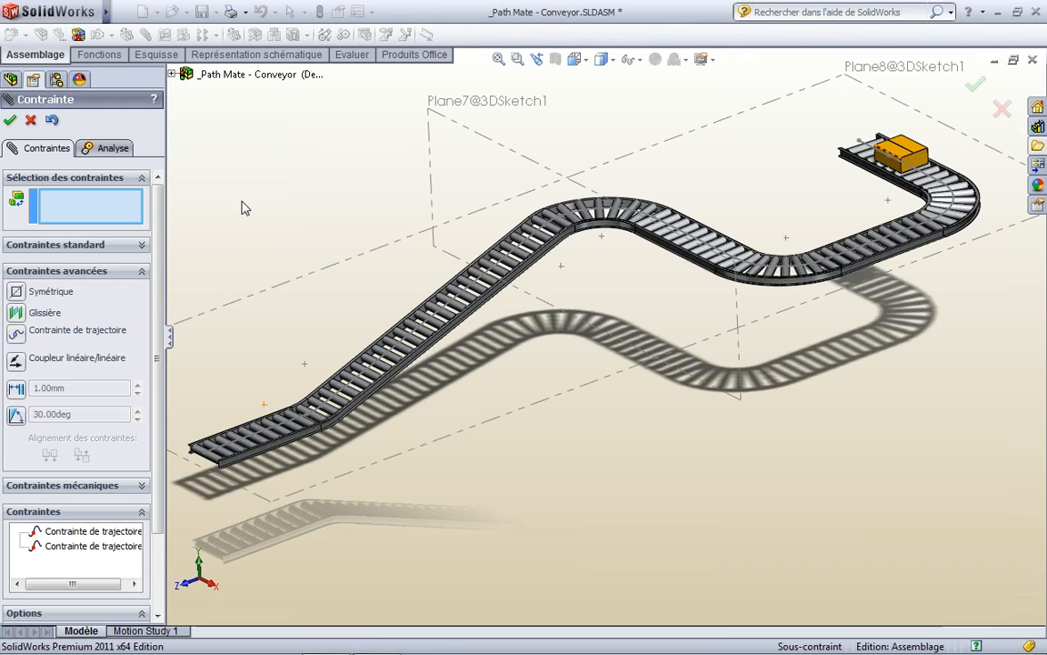
Close the conveyor assembly and open Drive.SLDASM from the 03 - Belt Pulley folder.
{"action": "key", "text": "Return"}
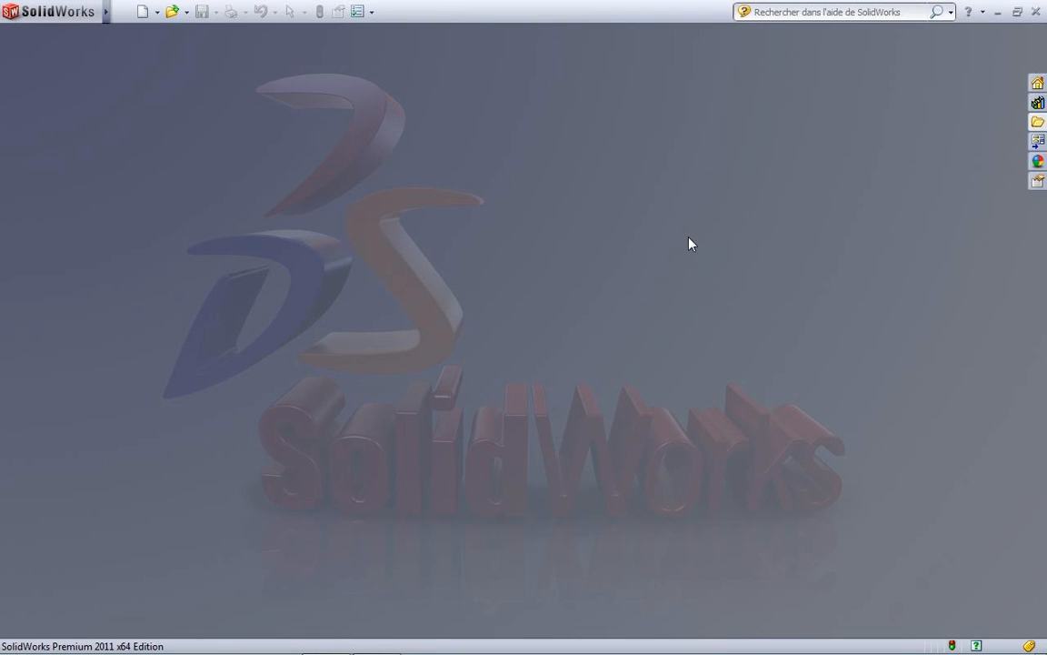
{"action": "left_click", "coordinate": [1038, 123]}
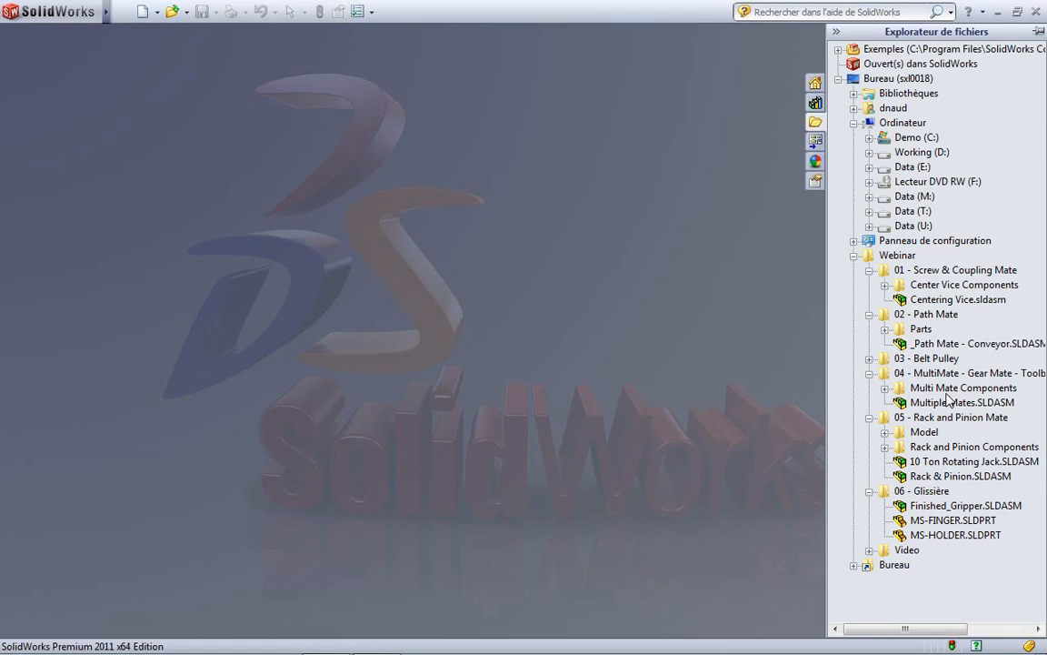
{"action": "double_click", "coordinate": [928, 360]}
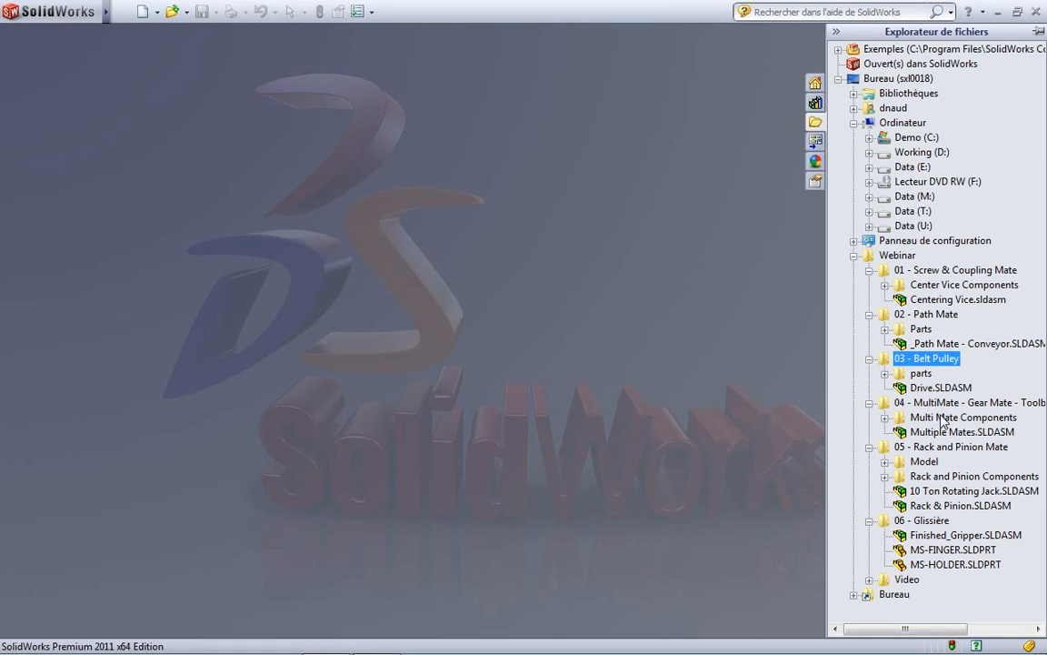
{"action": "mouse_move", "coordinate": [932, 391]}
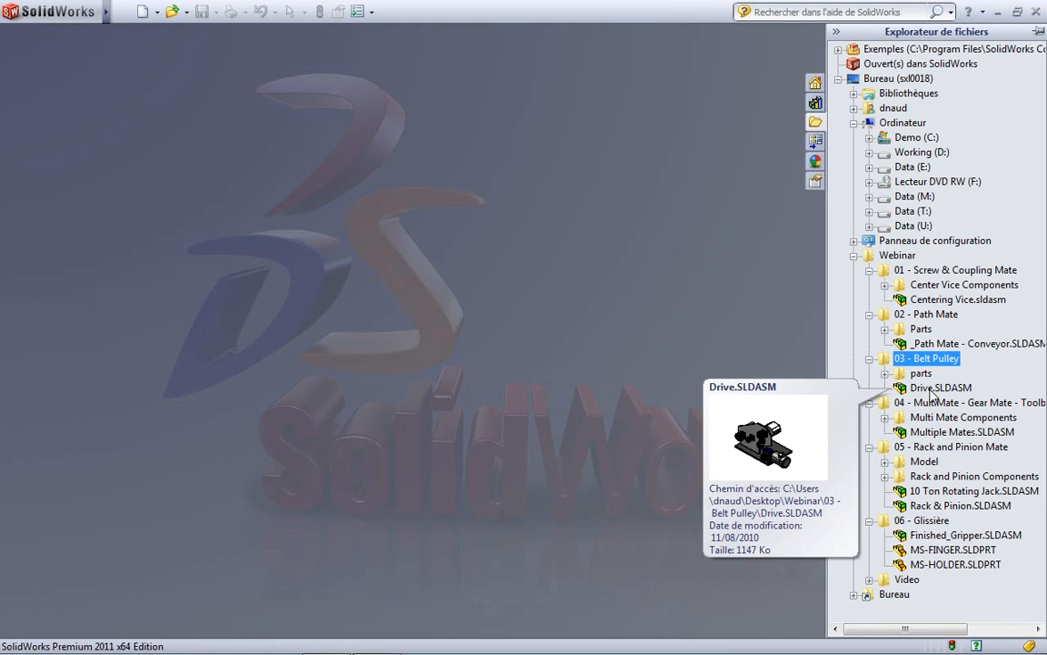
{"action": "left_click_drag", "start_coordinate": [931, 391], "coordinate": [752, 396]}
{"action": "left_click_drag", "start_coordinate": [564, 360], "coordinate": [563, 359]}
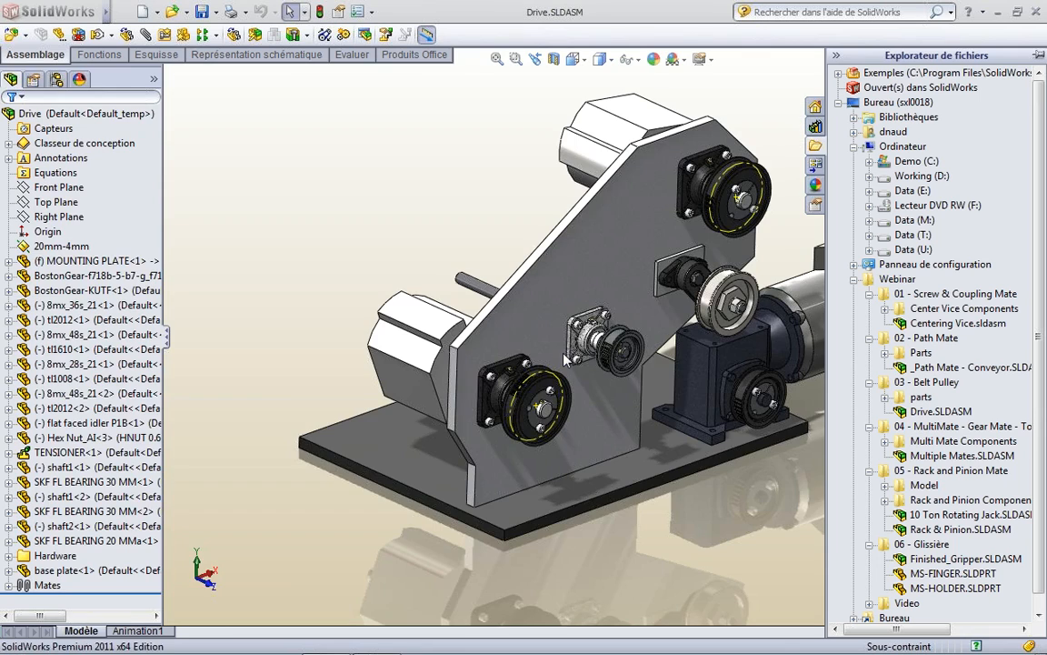
{"action": "left_click", "coordinate": [377, 242]}
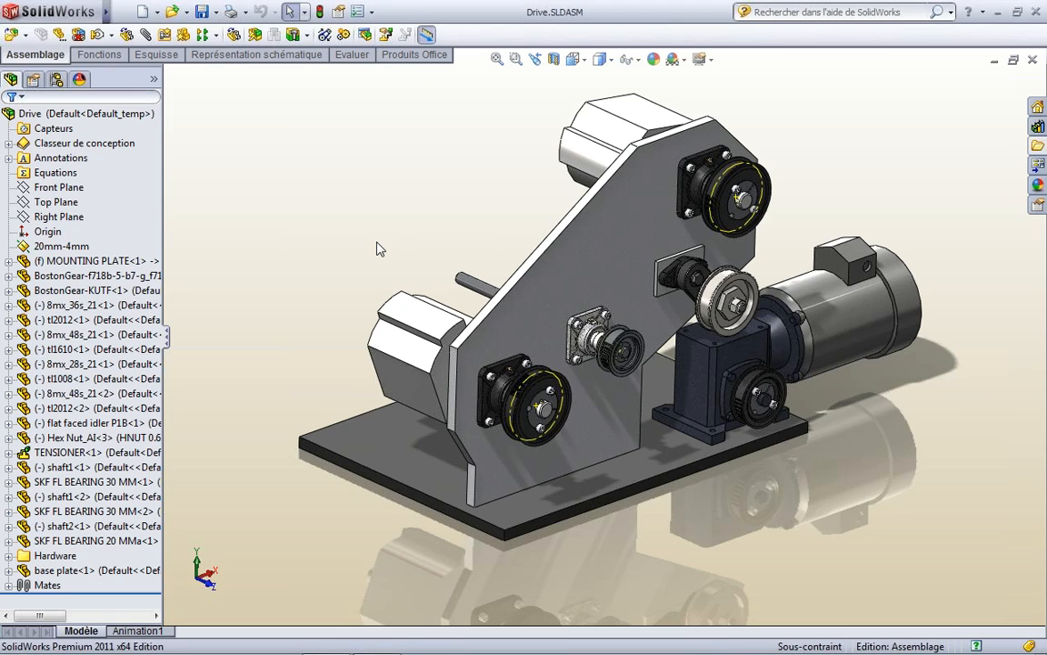
Start a Belt/Chain and select as belt members the lower large pulley, the small pulley, the upper large pulley and the flat faced idler.
{"action": "left_click", "coordinate": [325, 38]}
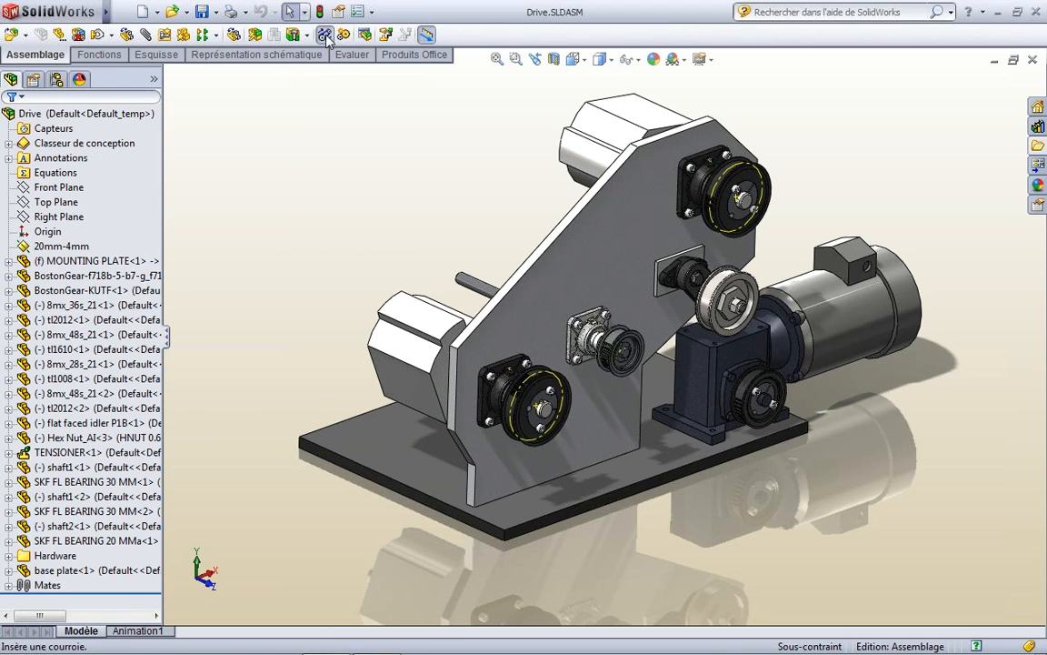
{"action": "scroll", "coordinate": [697, 318], "scroll_direction": "down", "scroll_amount": 3}
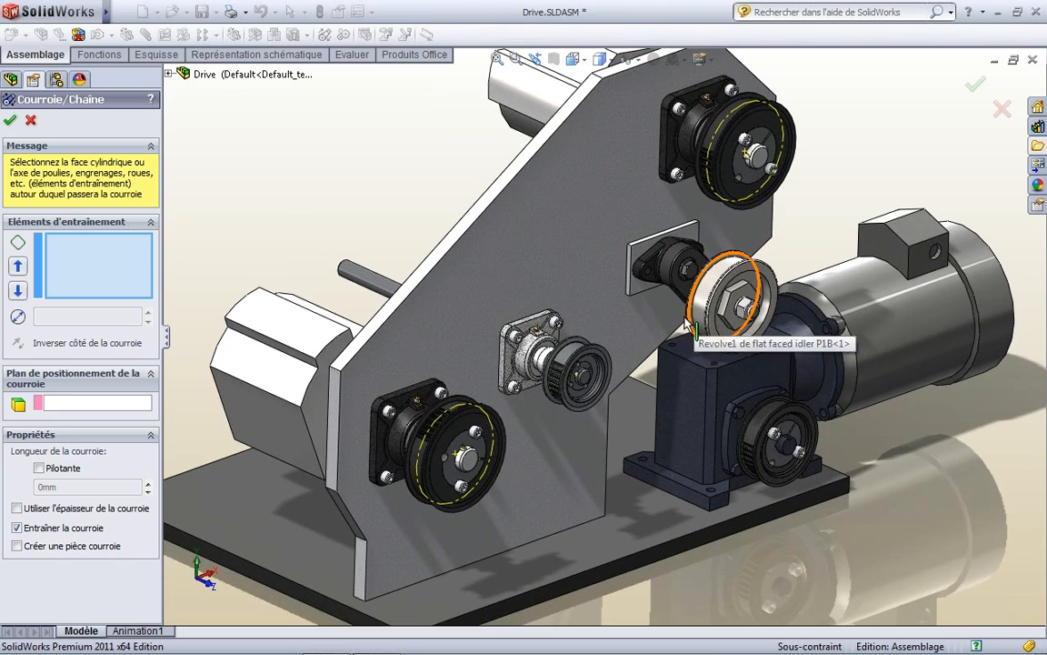
{"action": "left_click", "coordinate": [445, 418]}
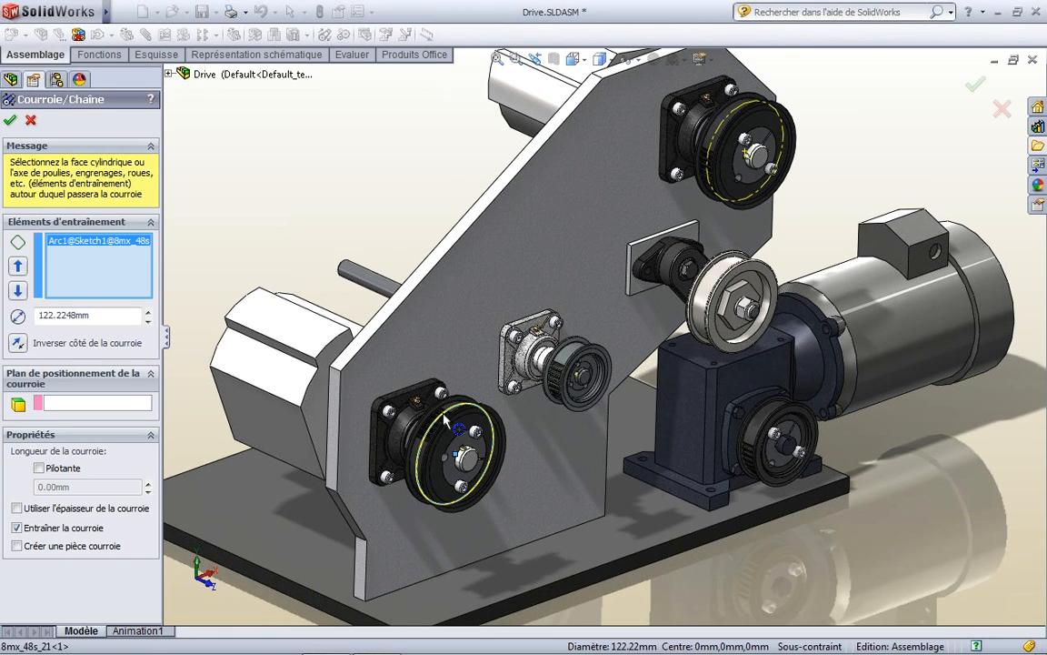
{"action": "left_click", "coordinate": [565, 362]}
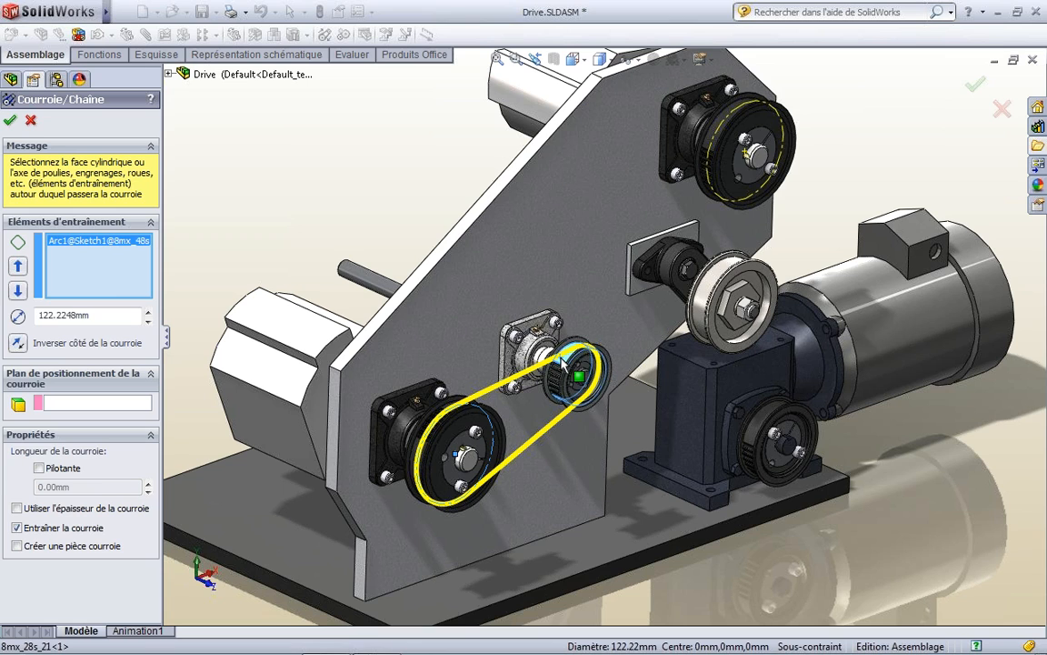
{"action": "left_click", "coordinate": [712, 177]}
{"action": "left_click", "coordinate": [727, 272]}
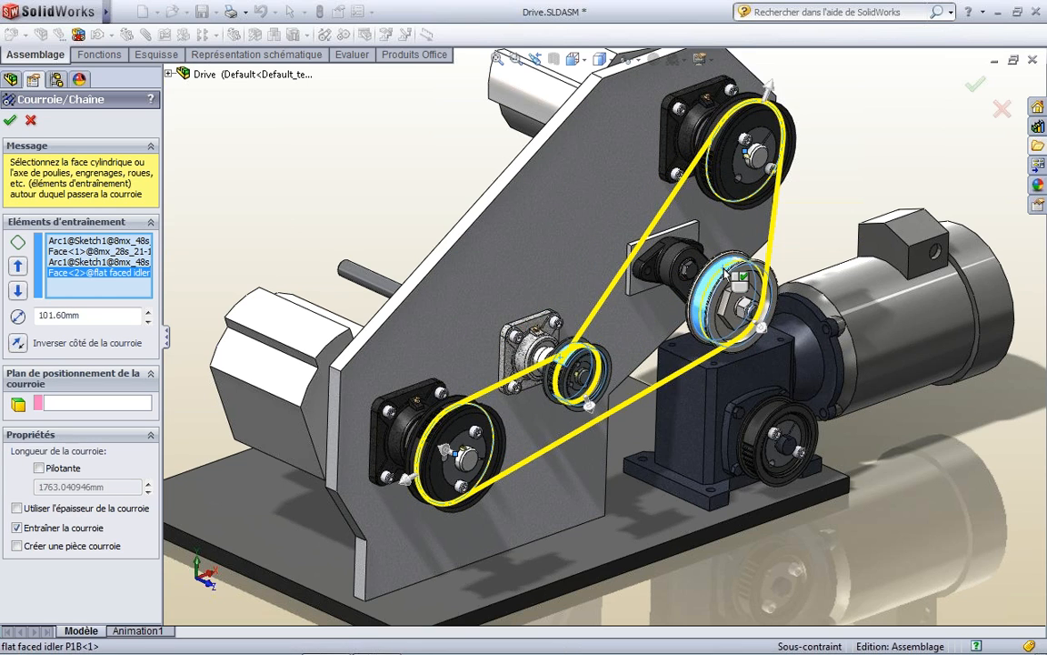
Flip the belt side at the small pulley and swing the tensioner idler slightly inward to shorten the belt.
{"action": "scroll", "coordinate": [573, 320], "scroll_direction": "down", "scroll_amount": 2}
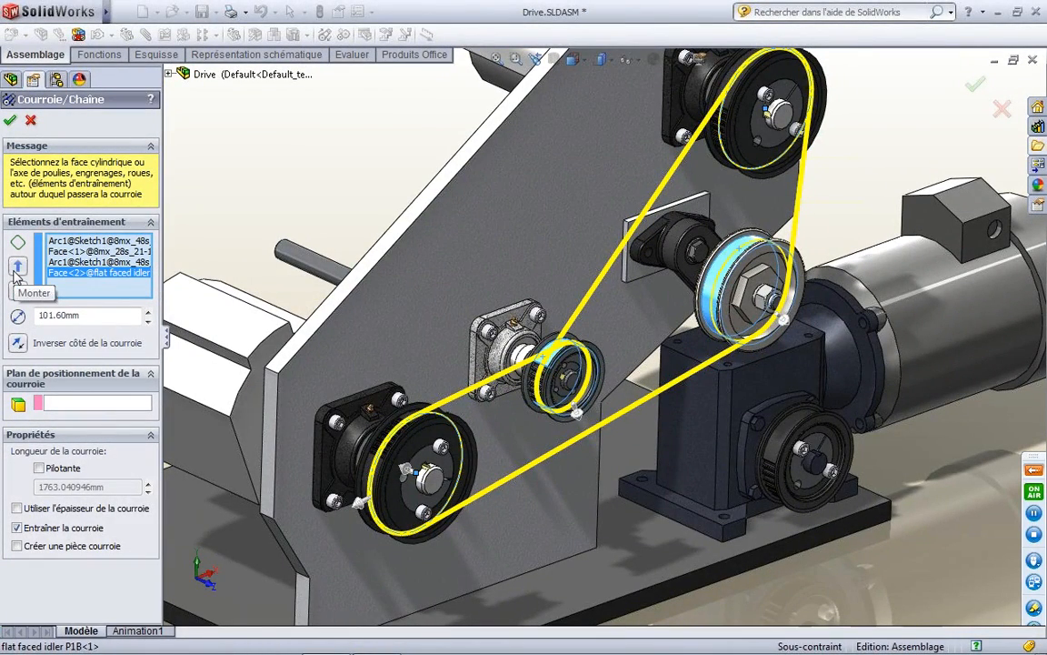
{"action": "left_click", "coordinate": [575, 412]}
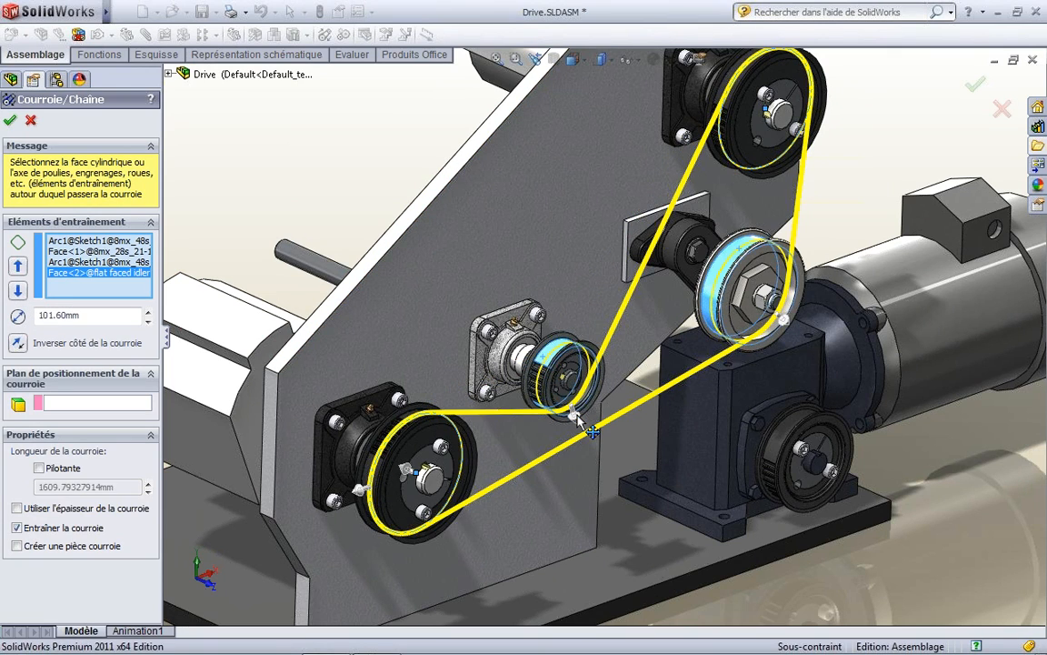
{"action": "scroll", "coordinate": [775, 311], "scroll_direction": "down", "scroll_amount": 1}
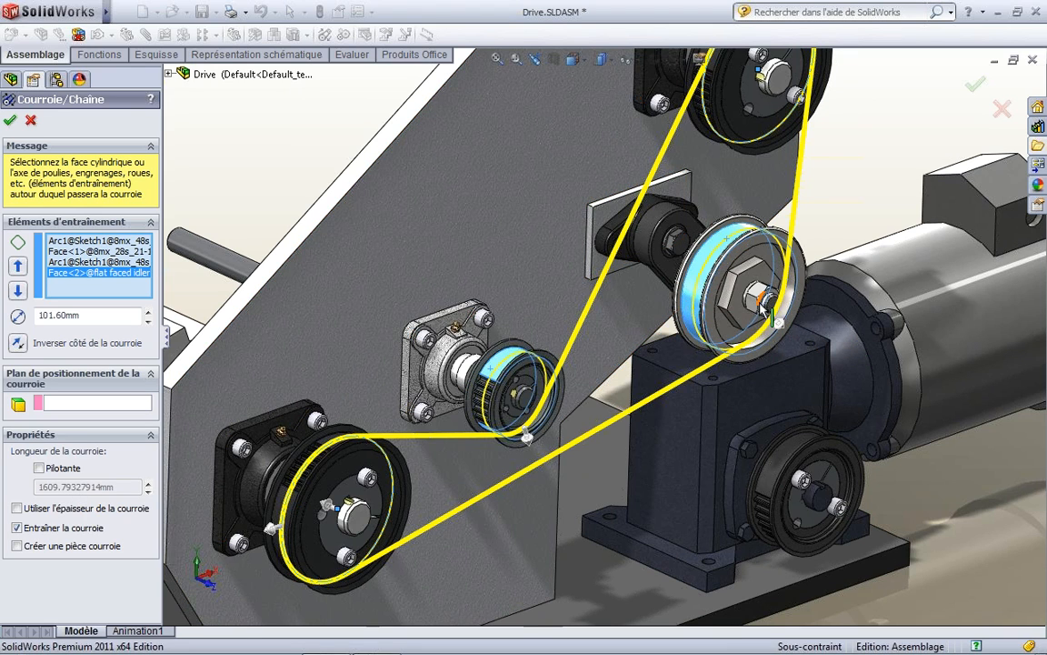
{"action": "left_click_drag", "start_coordinate": [757, 304], "coordinate": [718, 320]}
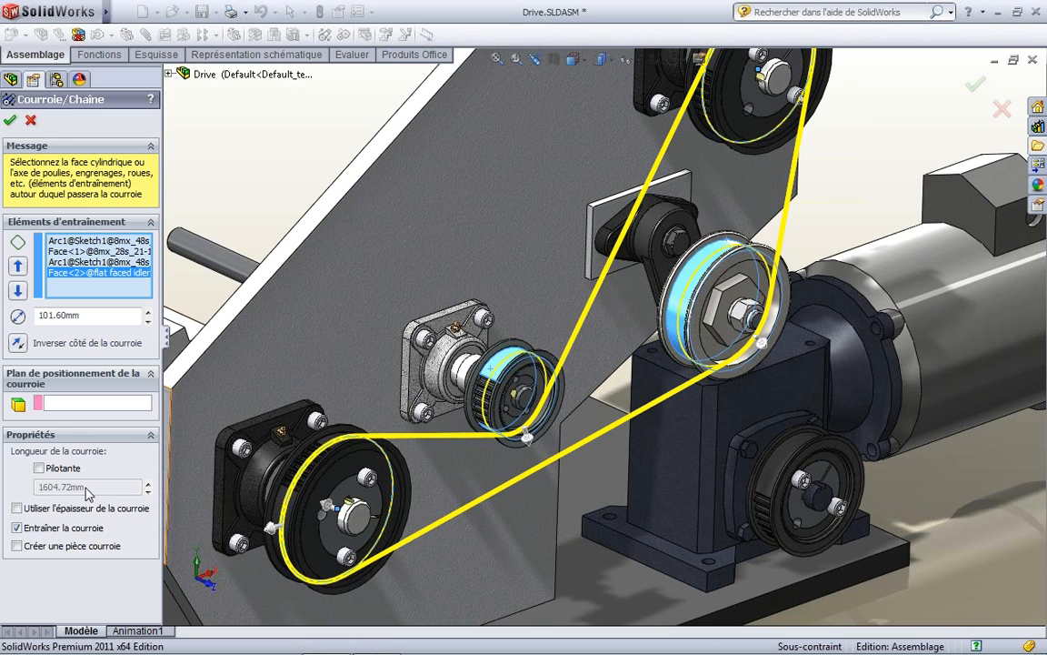
Make the belt length driving and set it to 1600 mm.
{"action": "left_click", "coordinate": [39, 469]}
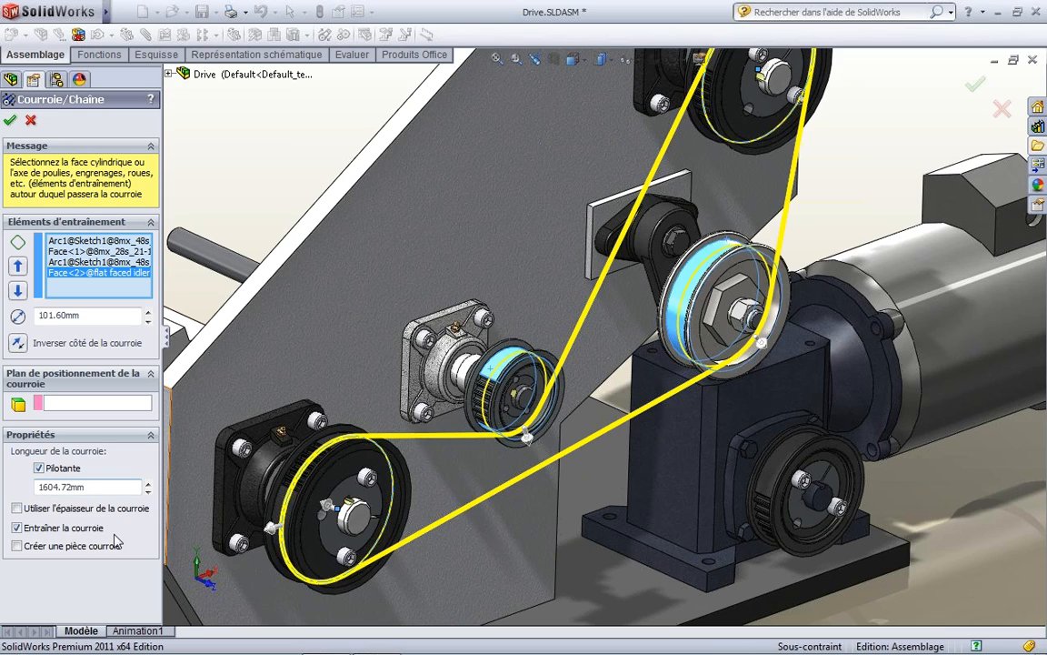
{"action": "left_click_drag", "start_coordinate": [107, 491], "coordinate": [35, 488]}
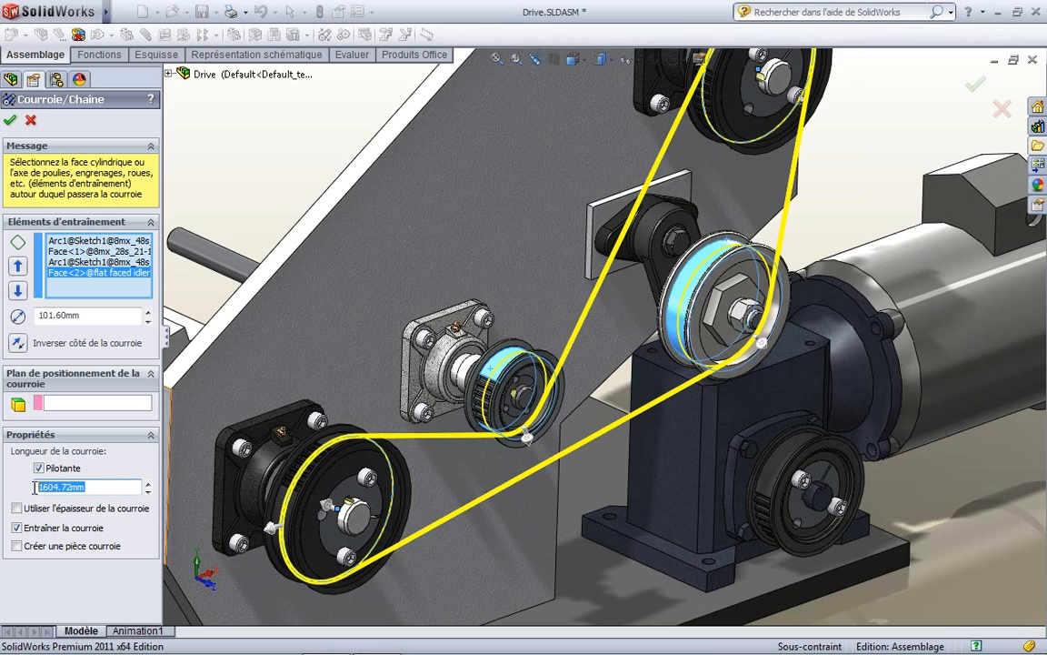
{"action": "type", "text": "1"}
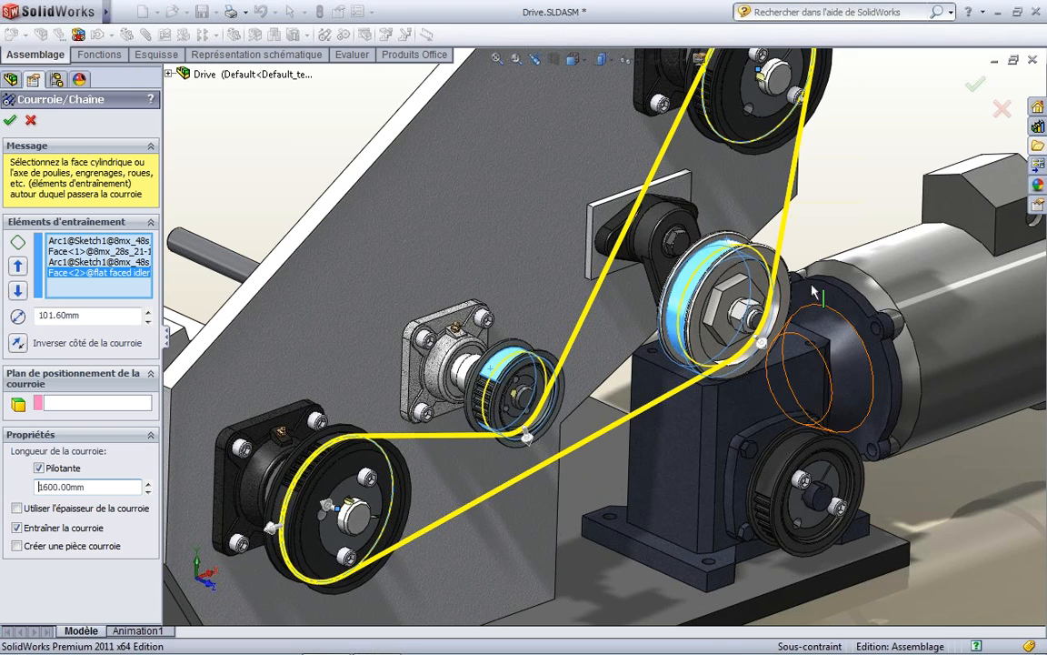
{"action": "left_click", "coordinate": [831, 216]}
Enable creating a belt part and use a belt thickness of 4 mm.
{"action": "middle_click_drag", "start_coordinate": [758, 335], "coordinate": [786, 309], "text": "ctrl"}
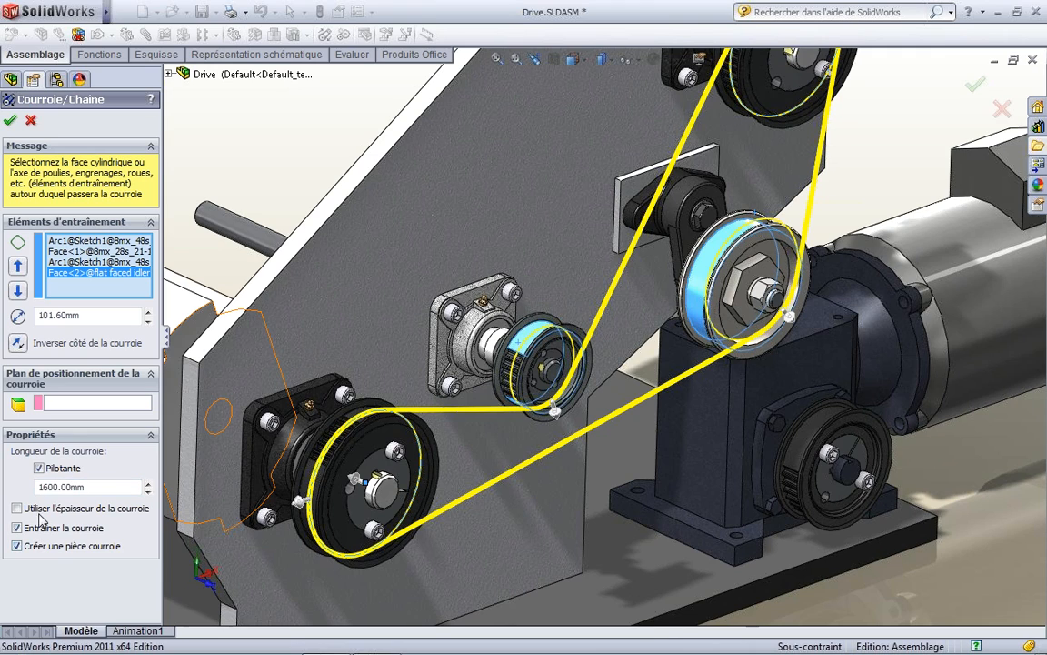
{"action": "left_click", "coordinate": [35, 511]}
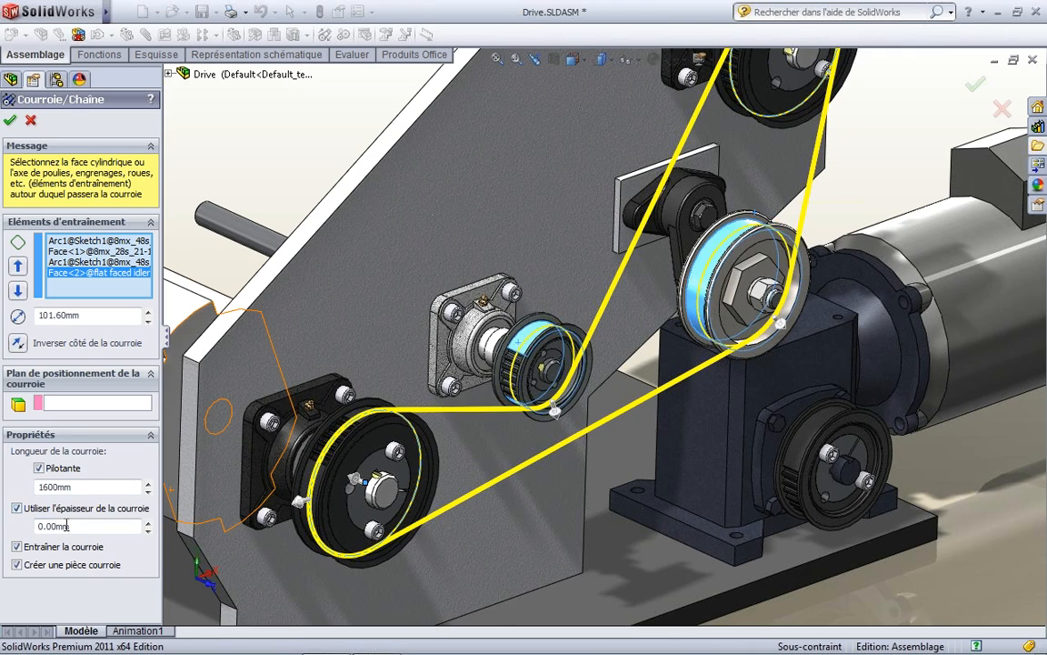
{"action": "scroll", "coordinate": [467, 408], "scroll_direction": "down", "scroll_amount": 1}
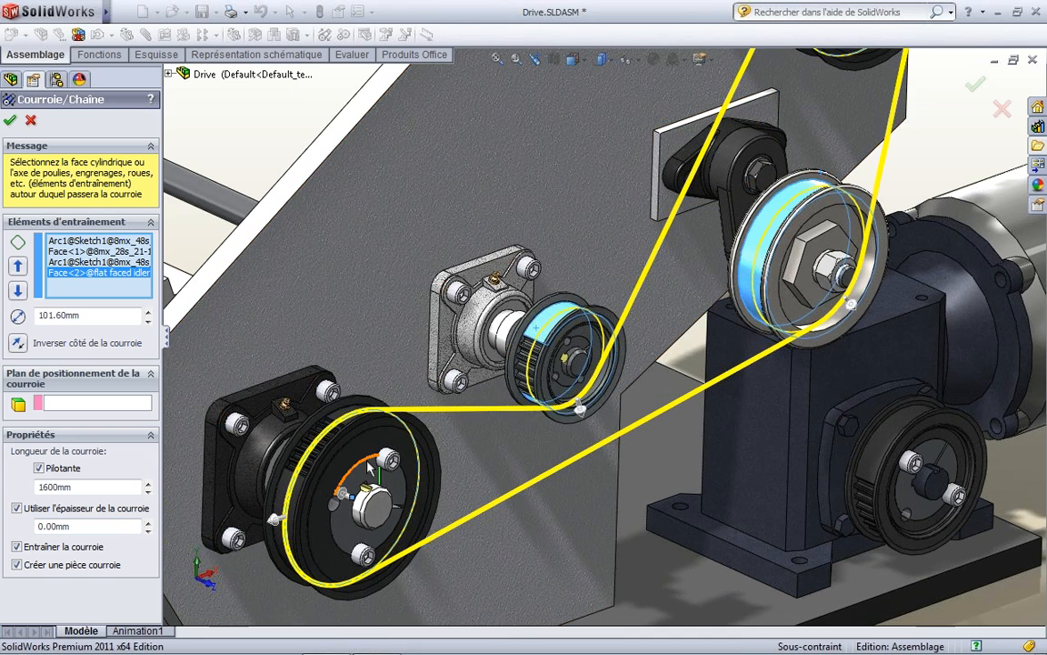
{"action": "double_click", "coordinate": [87, 521]}
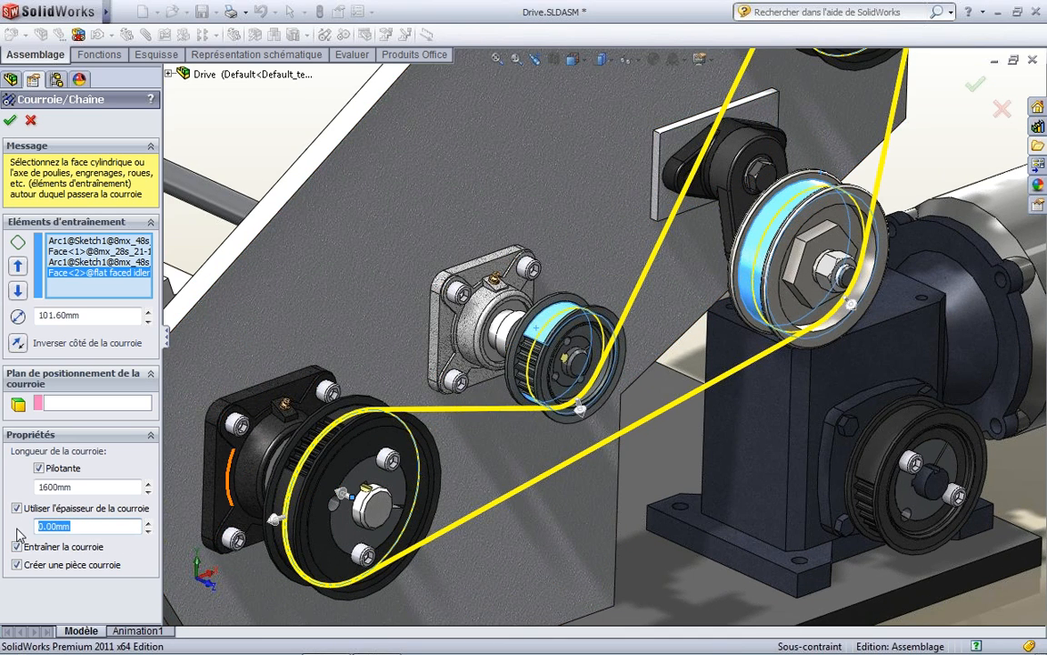
{"action": "type", "text": "4"}
{"action": "key", "text": "Return"}
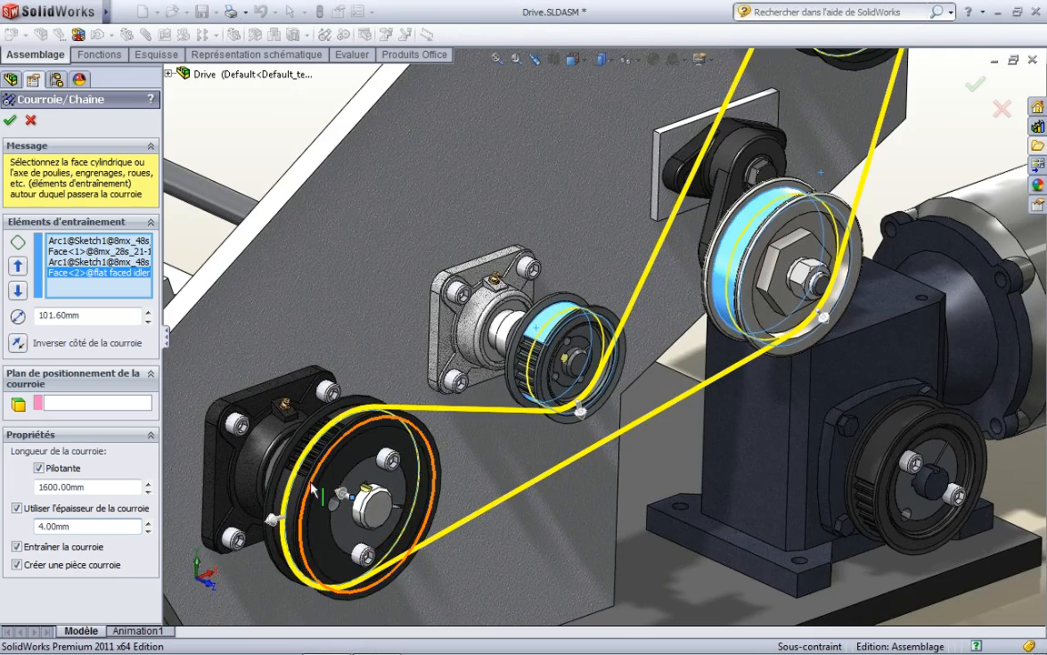
{"action": "scroll", "coordinate": [300, 436], "scroll_direction": "down", "scroll_amount": 2}
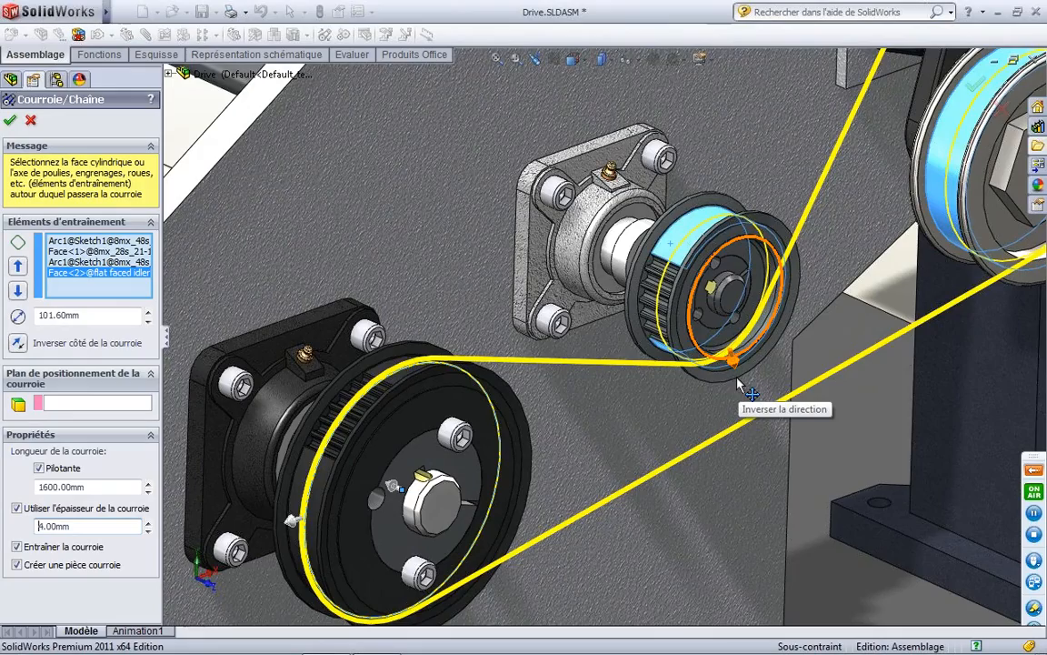
Create the belt with these settings and save its part as Courroie1.SLDPRT in the 02 - Path Mate folder.
{"action": "scroll", "coordinate": [739, 382], "scroll_direction": "up", "scroll_amount": 5}
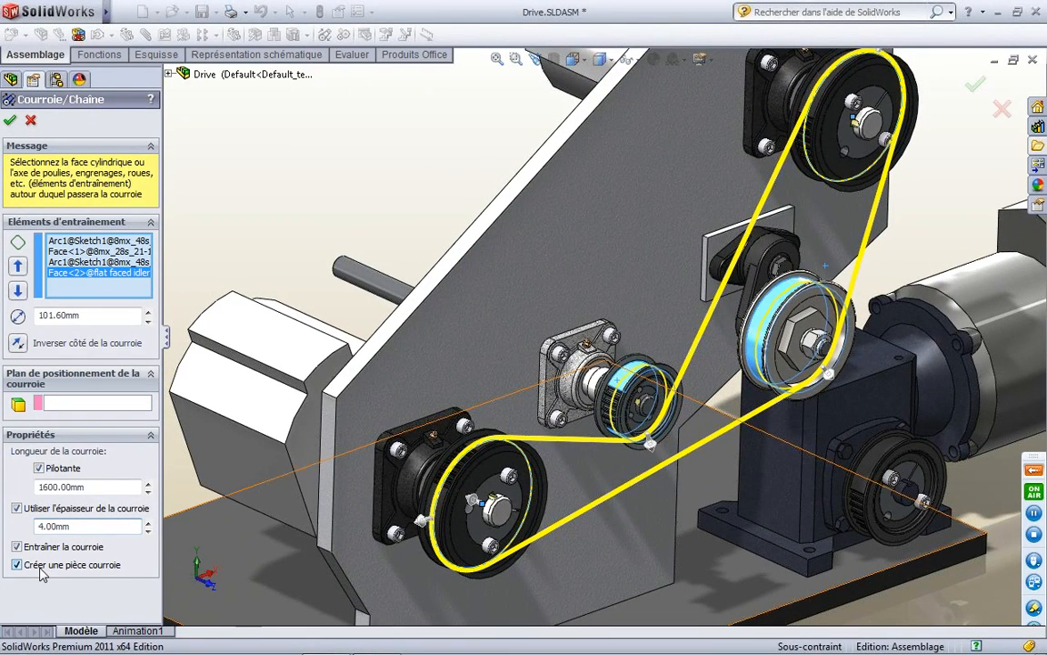
{"action": "left_click", "coordinate": [10, 122]}
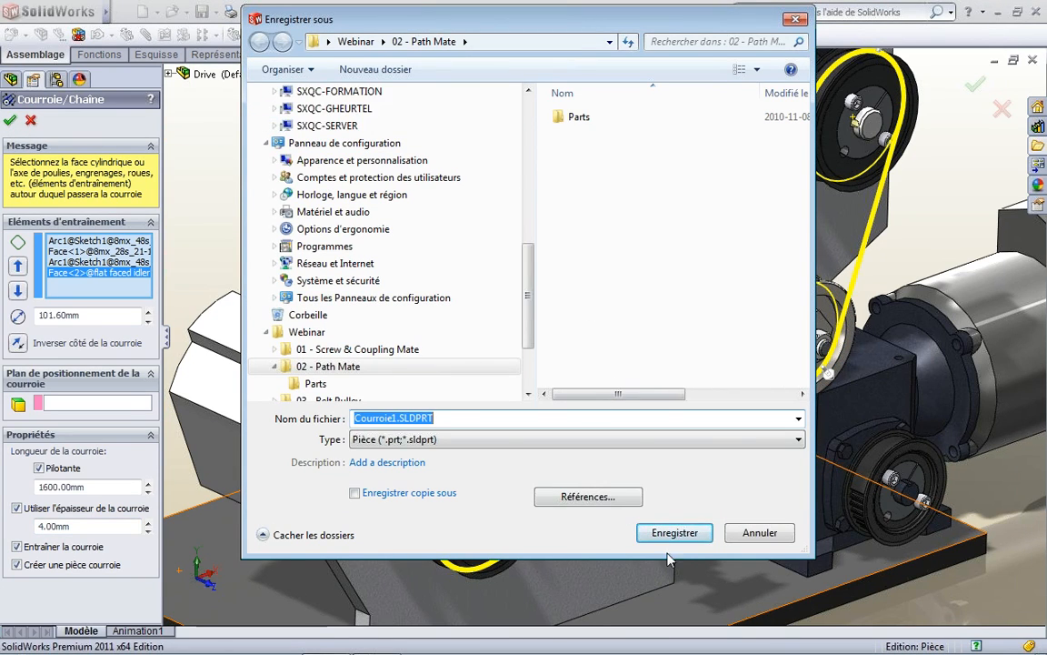
{"action": "left_click", "coordinate": [675, 534]}
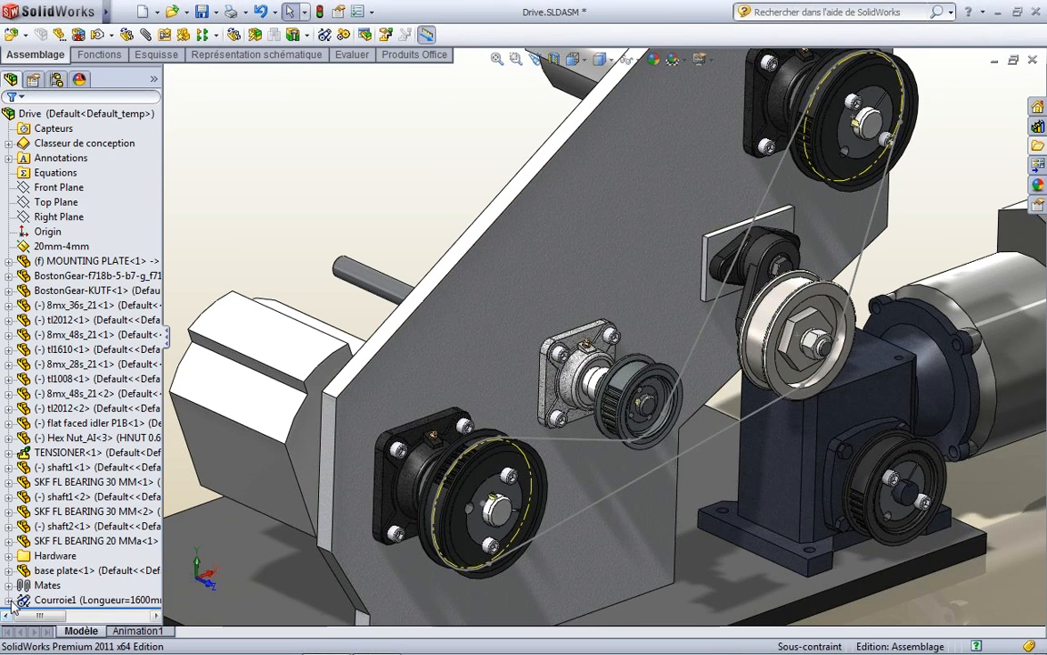
Expand the belt feature and its Courroie1 part, and open the part's derived Esquisse2 sketch for editing.
{"action": "left_click", "coordinate": [8, 600]}
{"action": "left_click", "coordinate": [25, 600]}
{"action": "left_click", "coordinate": [87, 600]}
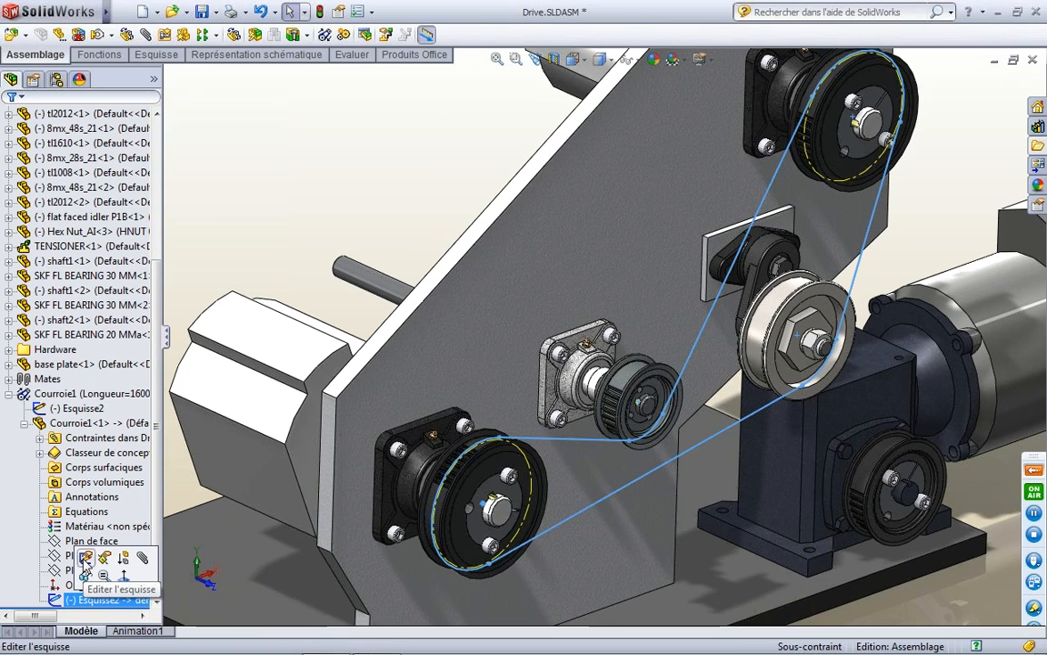
{"action": "left_click", "coordinate": [86, 559]}
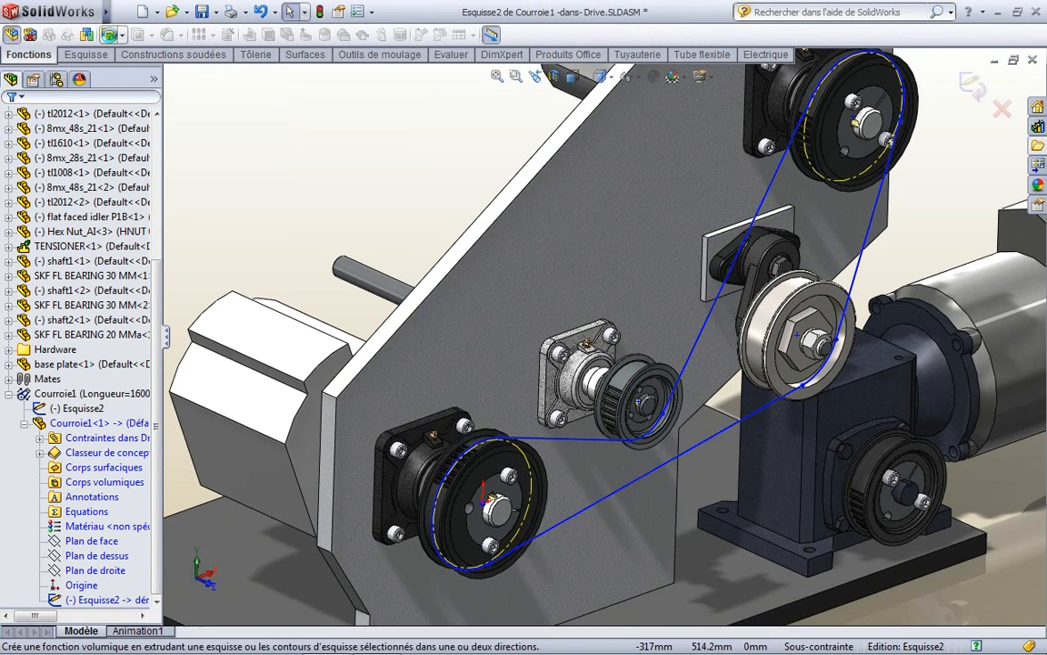
Start a boss extrude of the belt sketch with a mid-plane end condition and a depth of 20 mm.
{"action": "left_click", "coordinate": [109, 36]}
{"action": "left_click", "coordinate": [52, 218]}
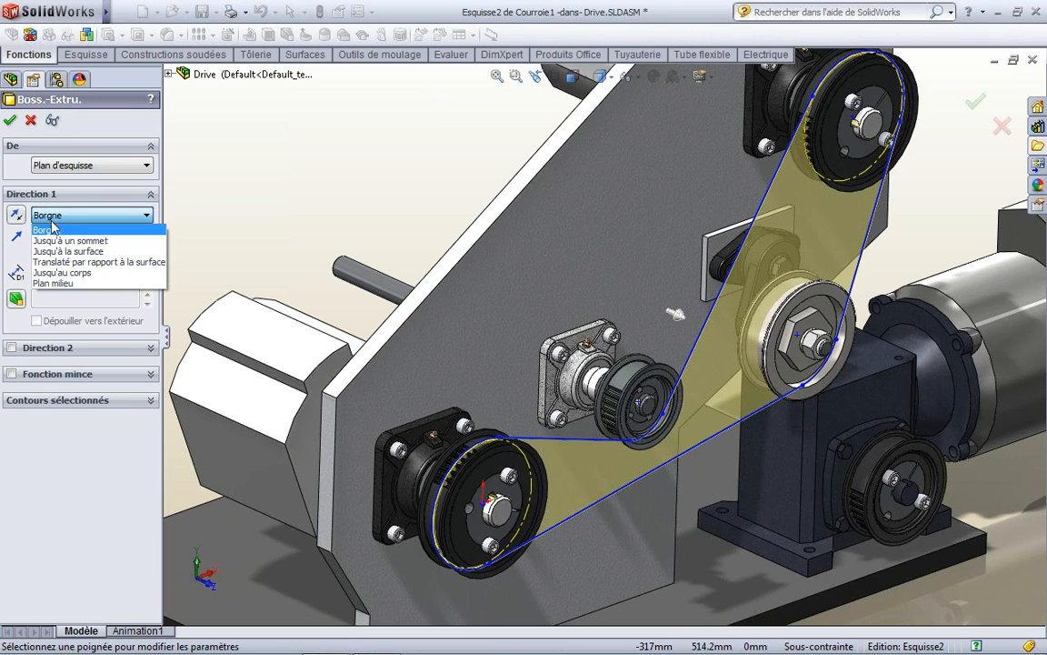
{"action": "left_click", "coordinate": [54, 287]}
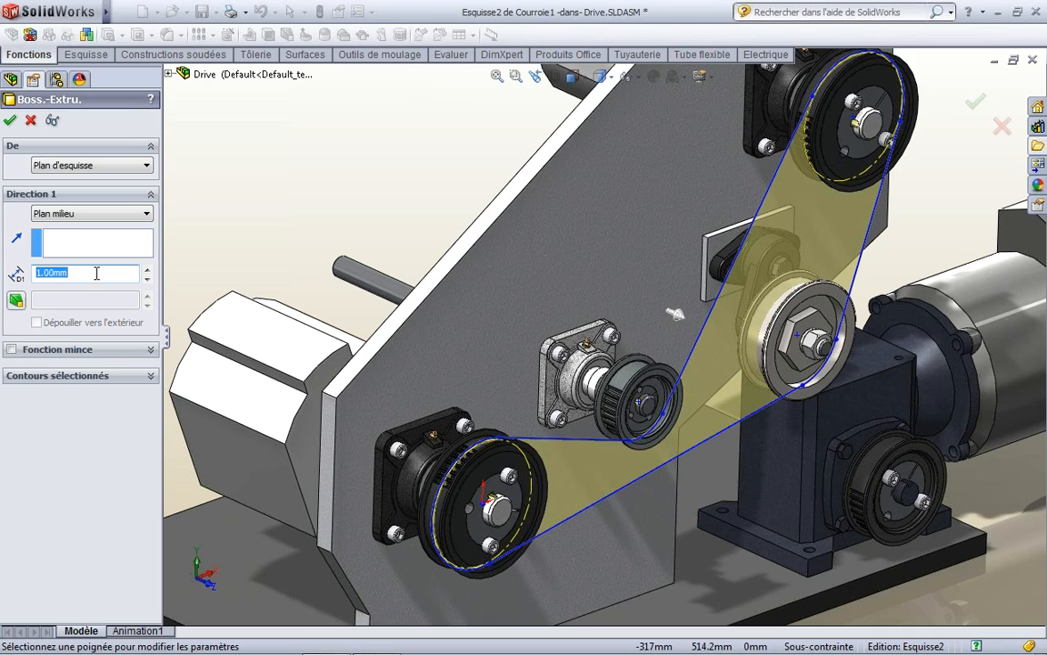
{"action": "type", "text": "20"}
{"action": "key", "text": "Return"}
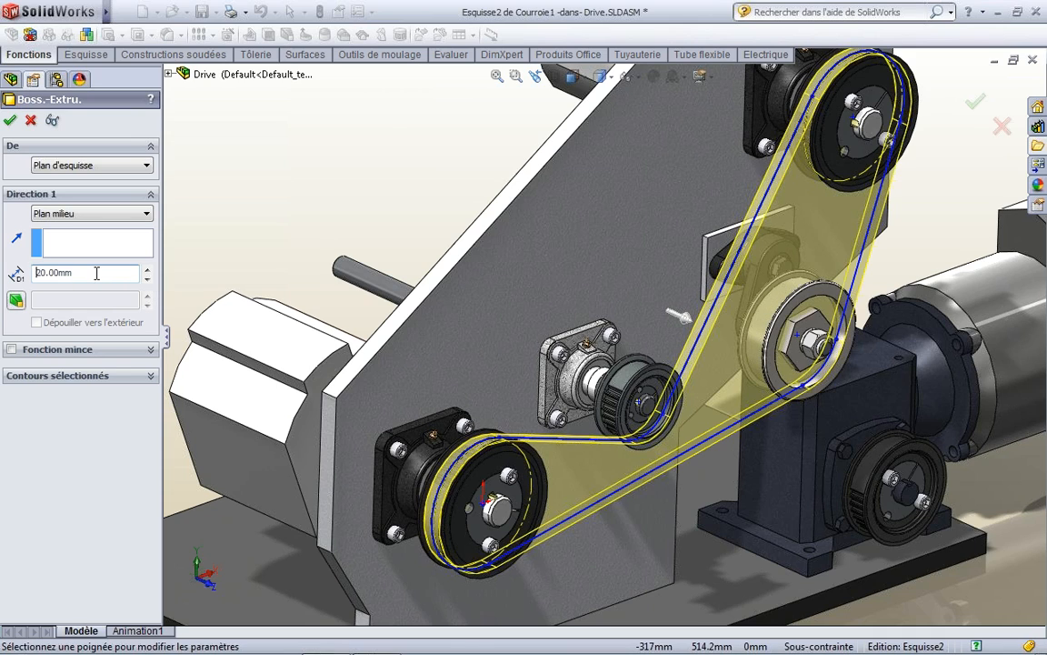
Make the extrude a mid-plane thin feature 4 mm thick, create it and return to editing the assembly.
{"action": "left_click", "coordinate": [66, 349]}
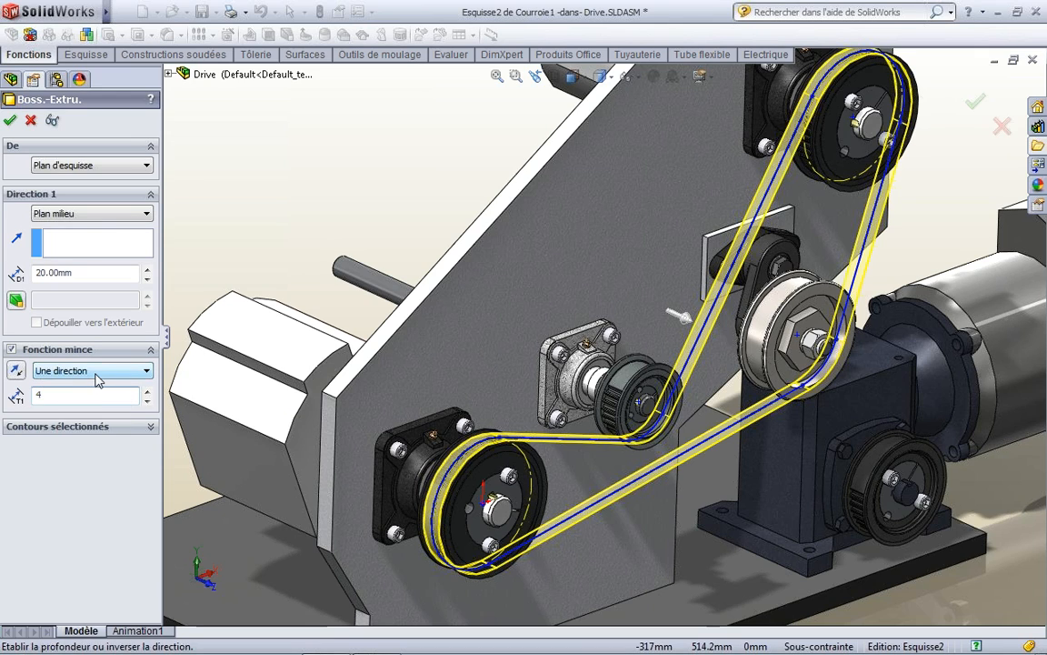
{"action": "left_click", "coordinate": [95, 371]}
{"action": "left_click", "coordinate": [77, 397]}
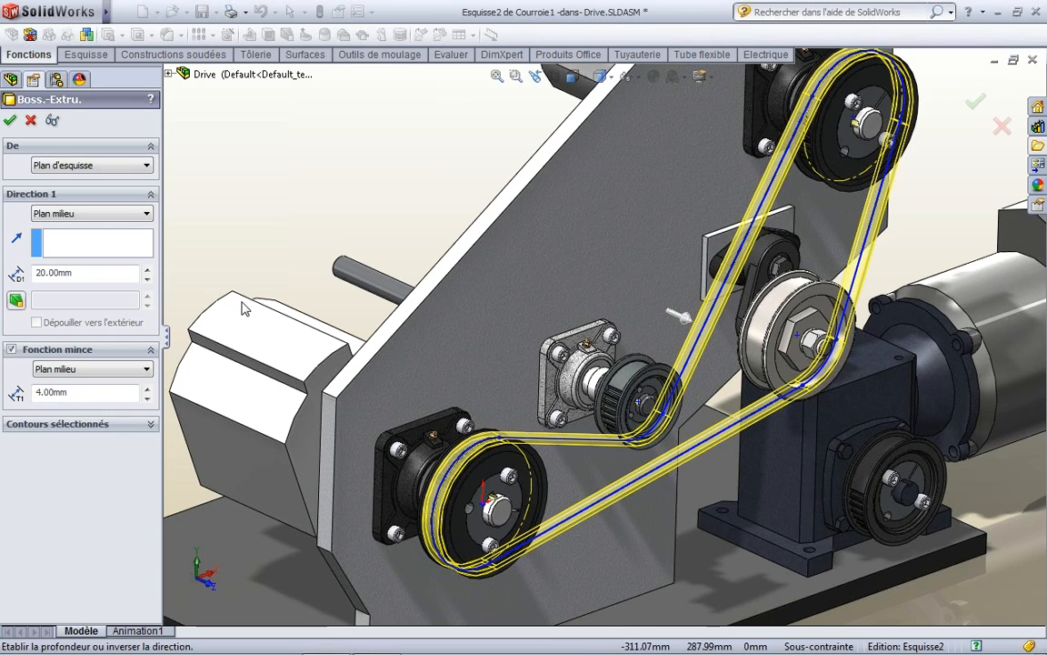
{"action": "left_click", "coordinate": [9, 122]}
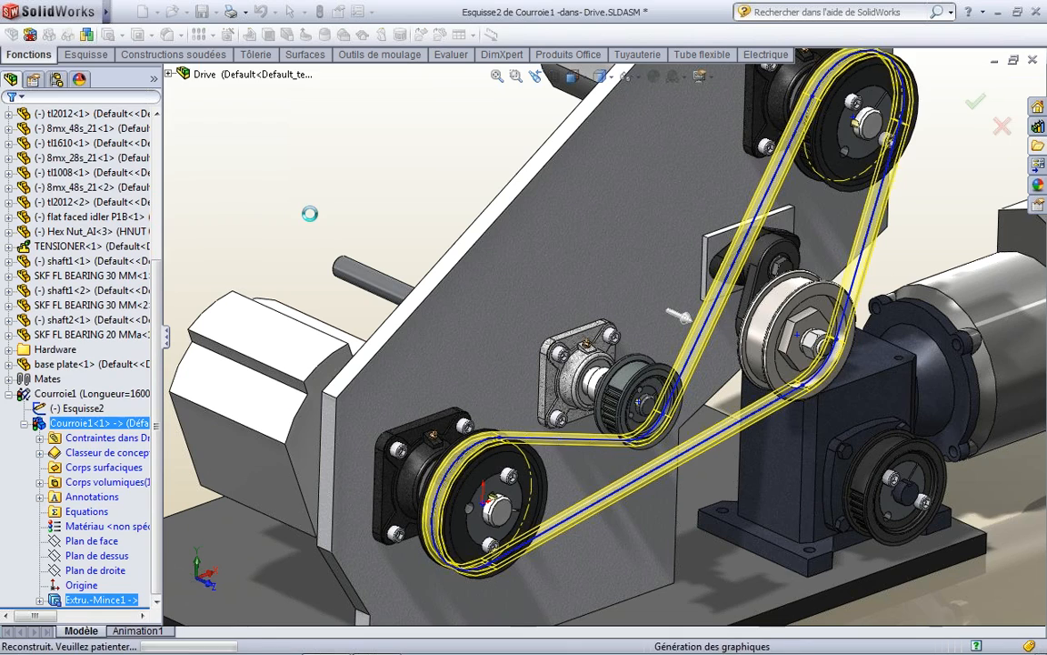
{"action": "left_click", "coordinate": [989, 113]}
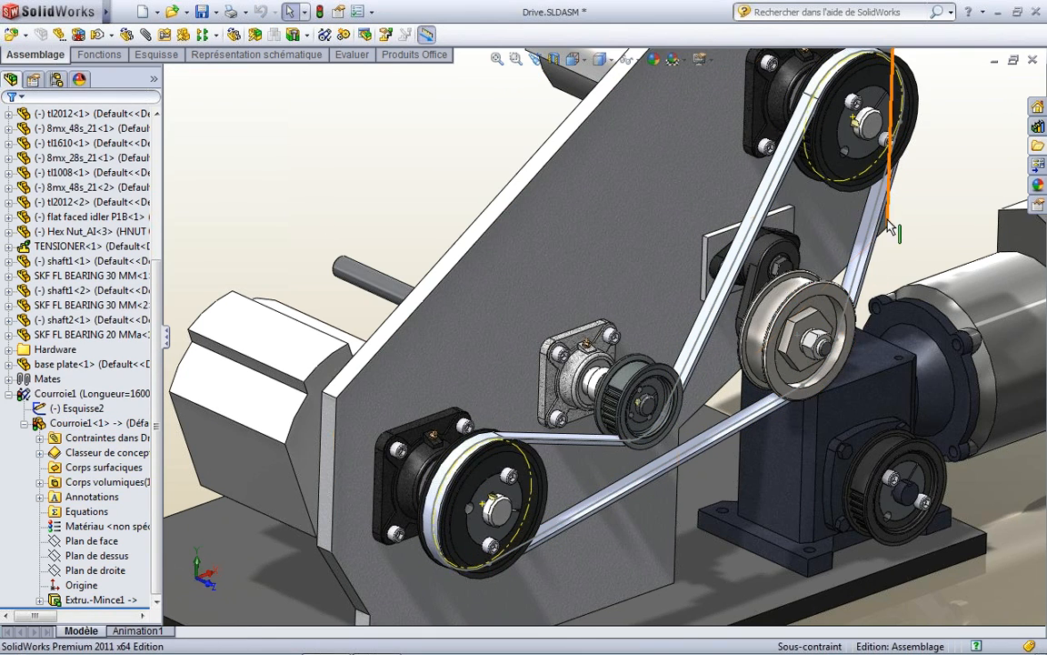
Rotate the upper large pulley and the flat faced idler to check how the belt drives the pulleys.
{"action": "scroll", "coordinate": [864, 199], "scroll_direction": "up", "scroll_amount": 1}
{"action": "scroll", "coordinate": [862, 196], "scroll_direction": "down", "scroll_amount": 1}
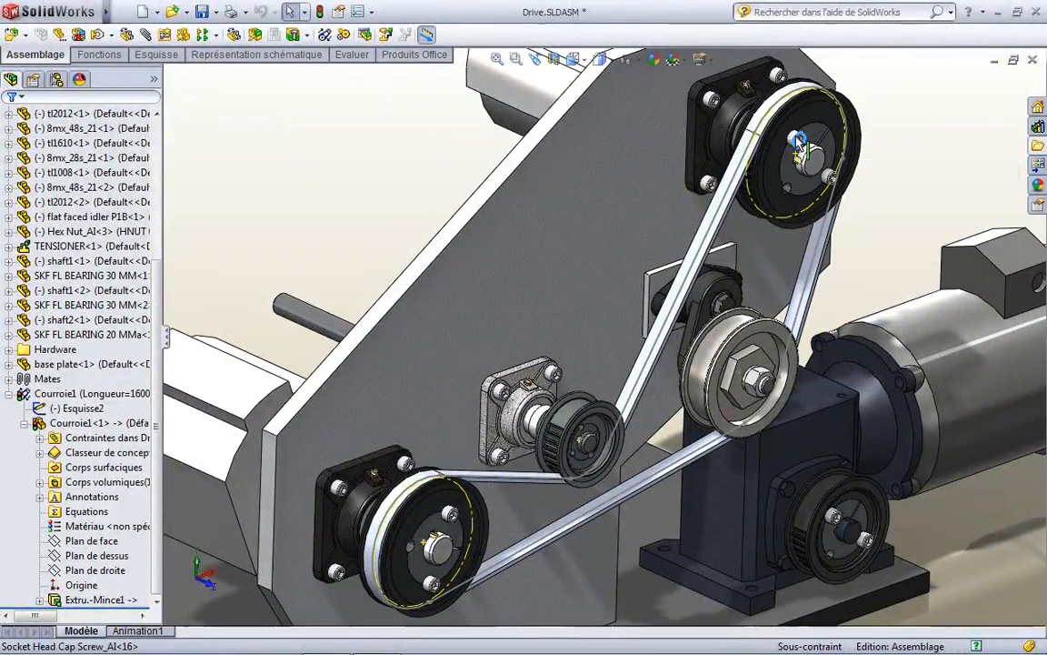
{"action": "left_click_drag", "start_coordinate": [796, 139], "coordinate": [862, 178]}
{"action": "left_click_drag", "start_coordinate": [777, 208], "coordinate": [821, 136]}
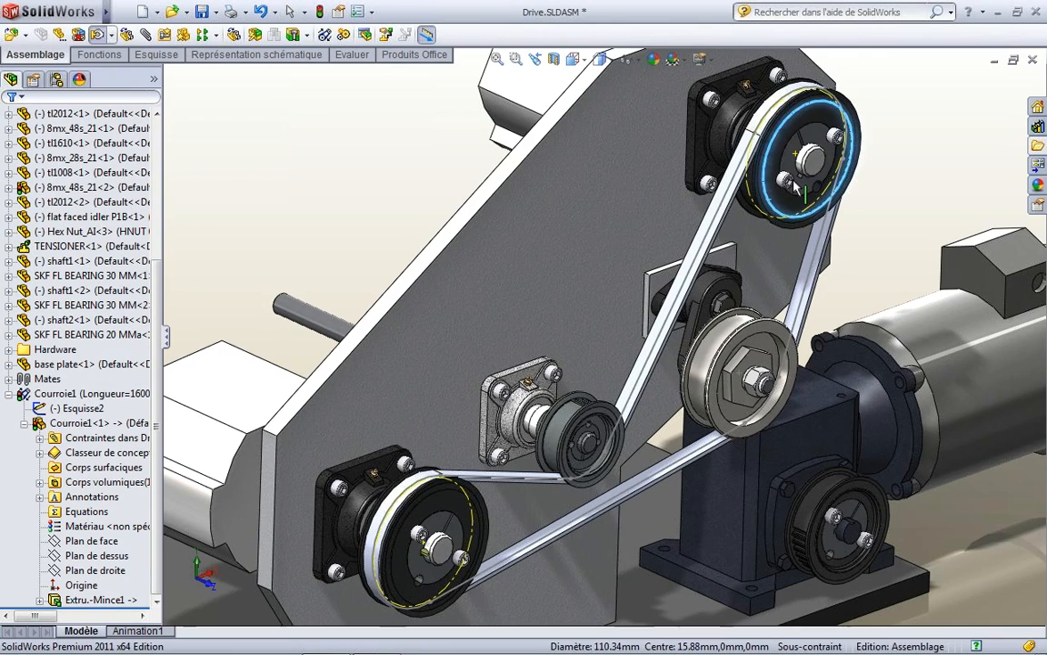
{"action": "left_click_drag", "start_coordinate": [728, 372], "coordinate": [656, 320]}
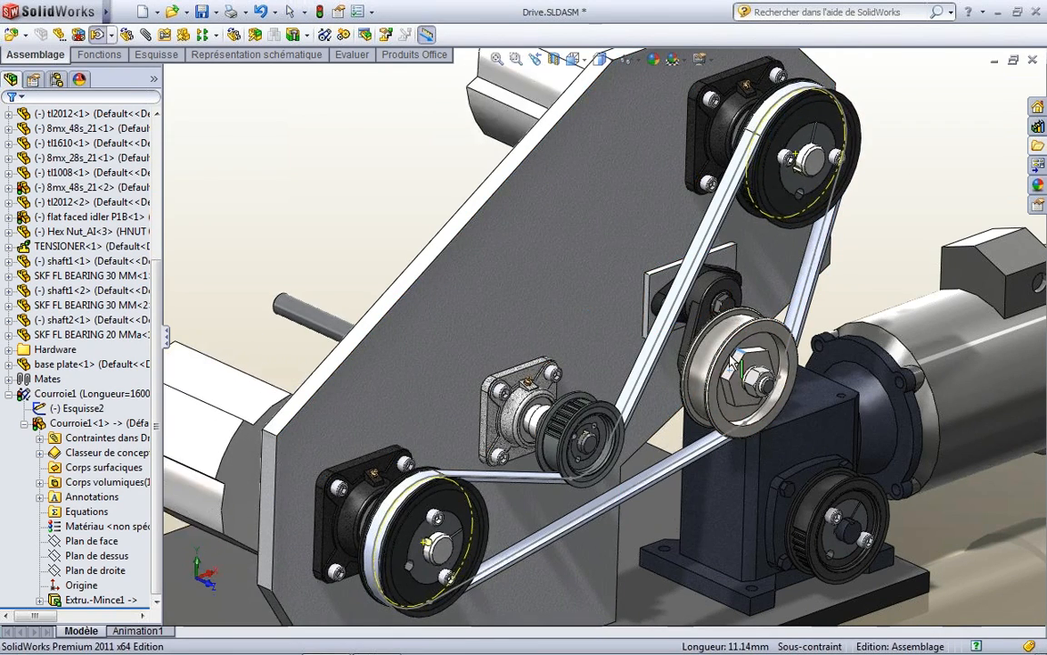
Open the belt part in its own window and show it in isometric view.
{"action": "left_click", "coordinate": [649, 391]}
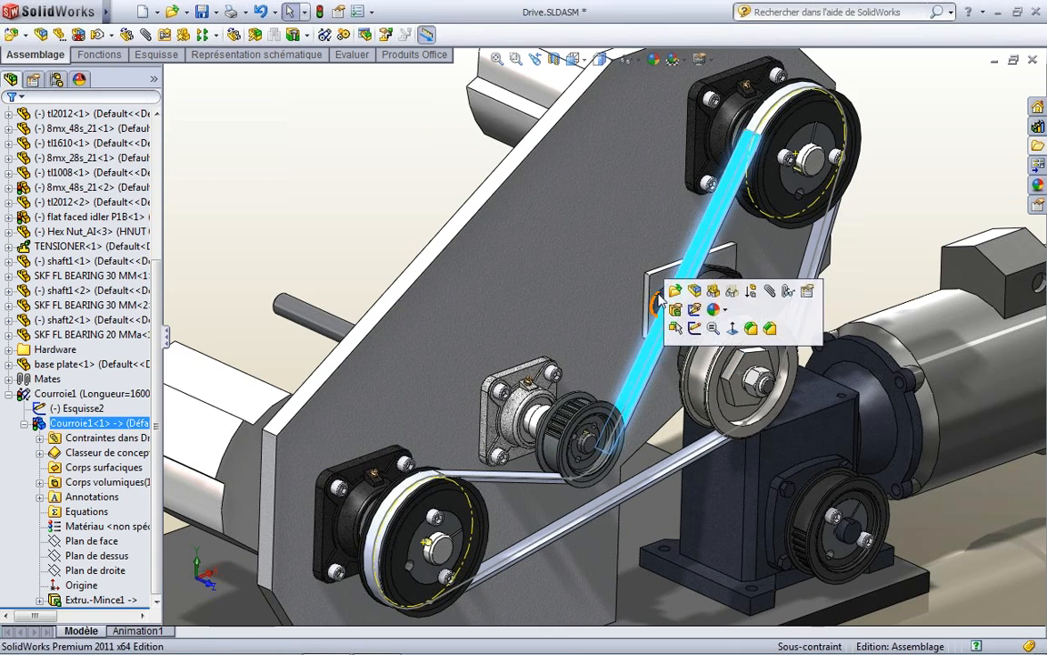
{"action": "left_click", "coordinate": [674, 291]}
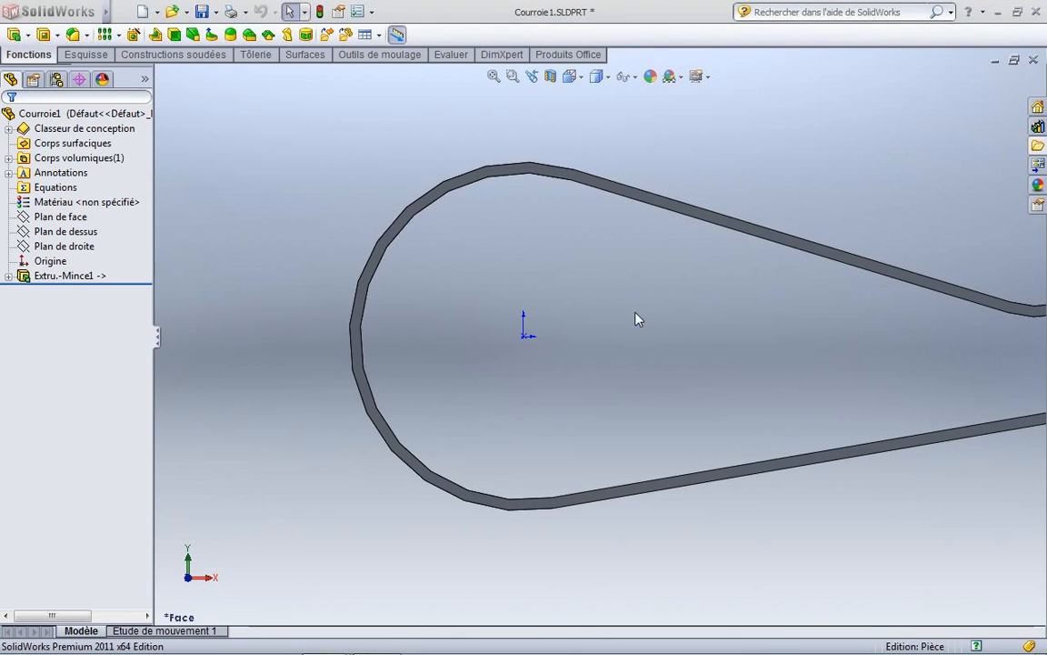
{"action": "key", "text": "F9"}
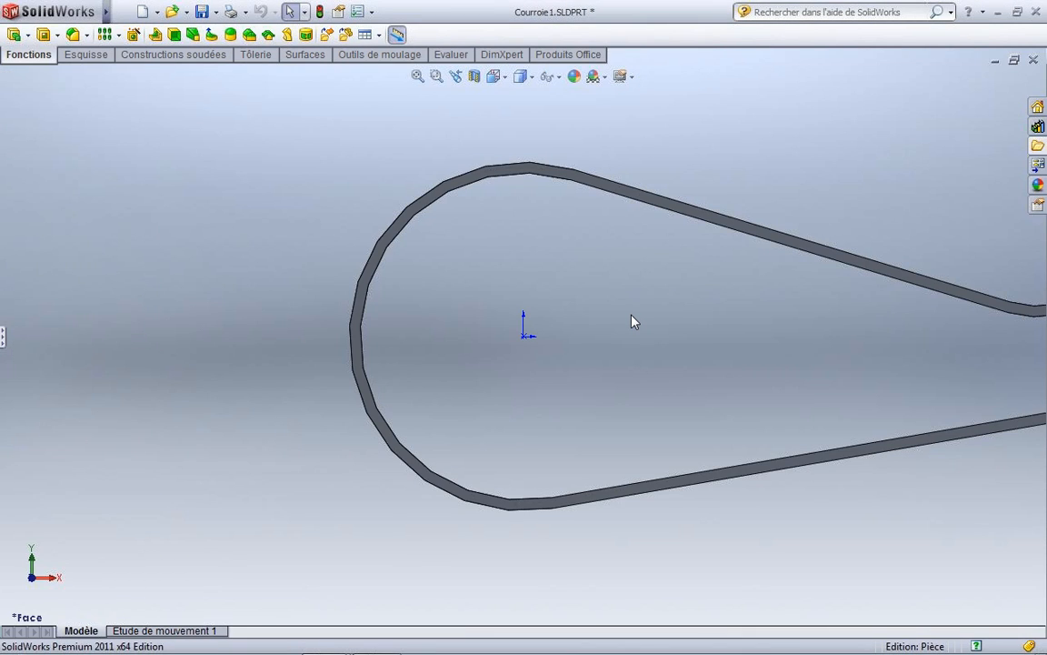
{"action": "key", "text": "ctrl+7"}
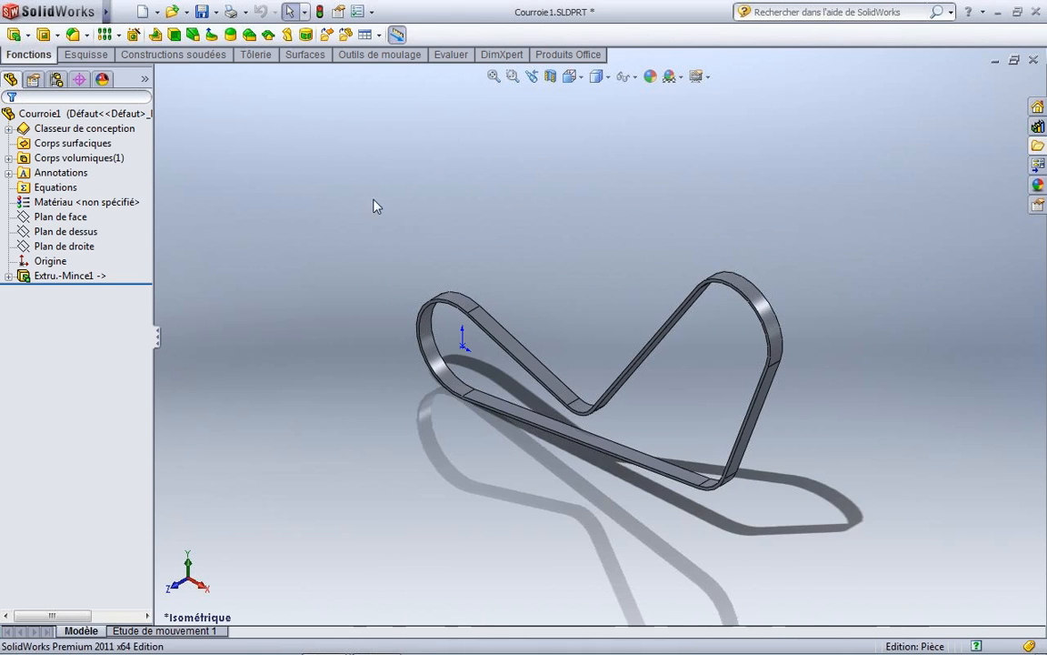
Examine the belt length and thickness in the part's custom properties and close them without changes.
{"action": "left_click", "coordinate": [128, 12]}
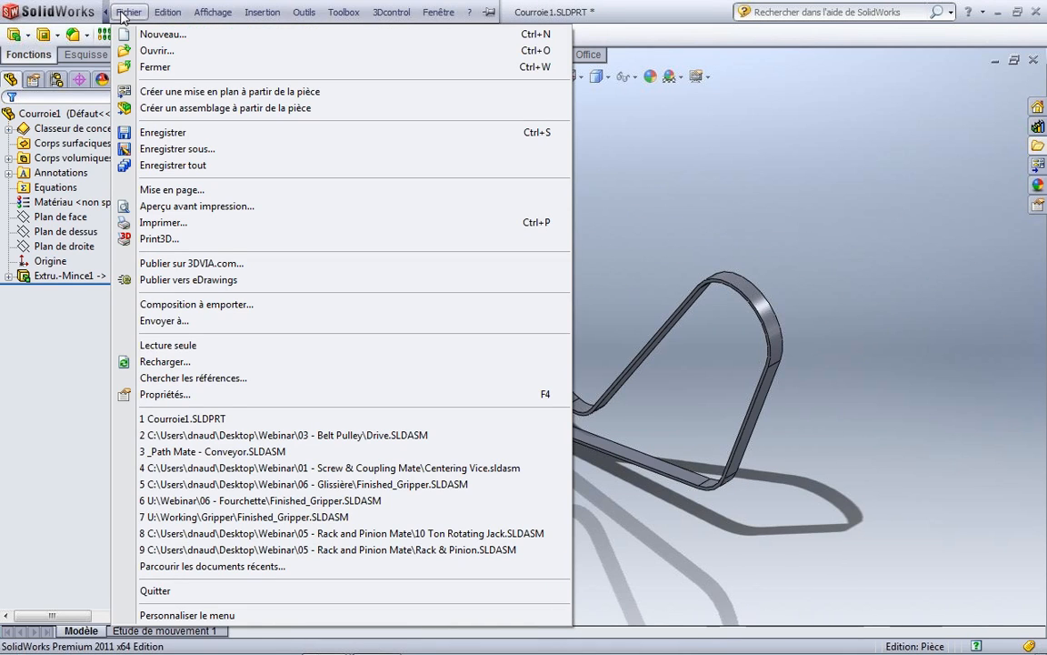
{"action": "left_click", "coordinate": [211, 394]}
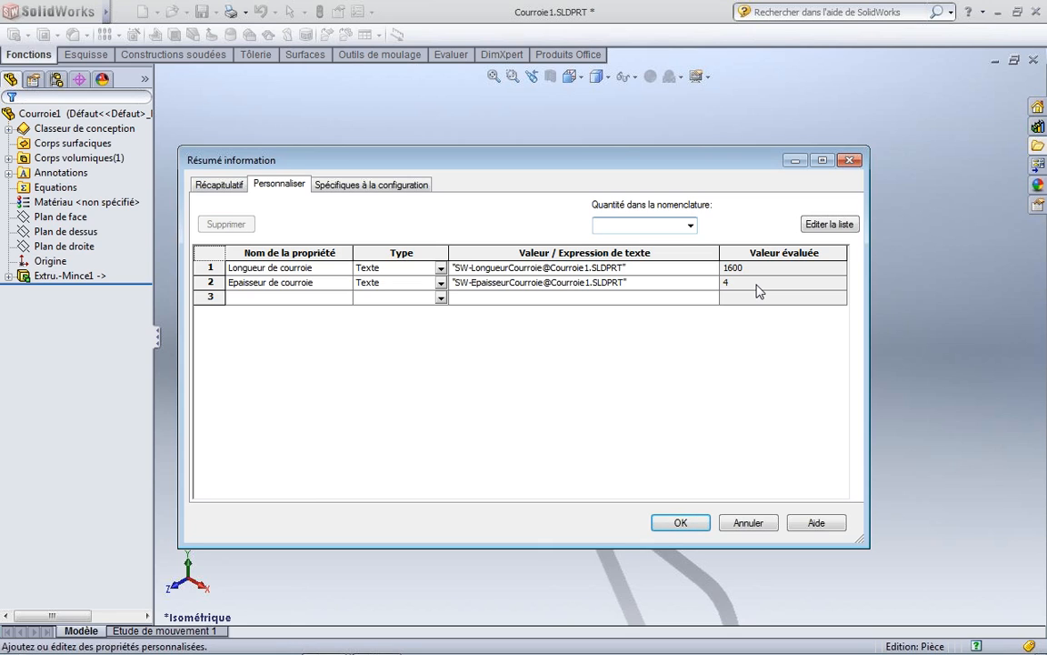
{"action": "left_click", "coordinate": [741, 522]}
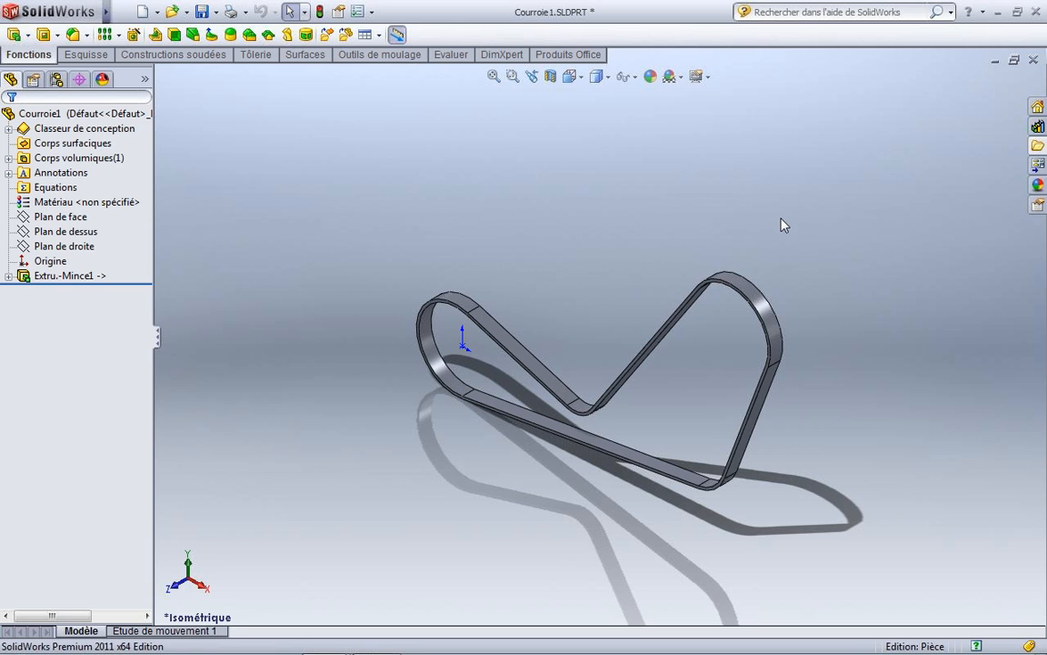
Close the belt part without saving it, and close the Drive assembly.
{"action": "left_click", "coordinate": [1034, 60]}
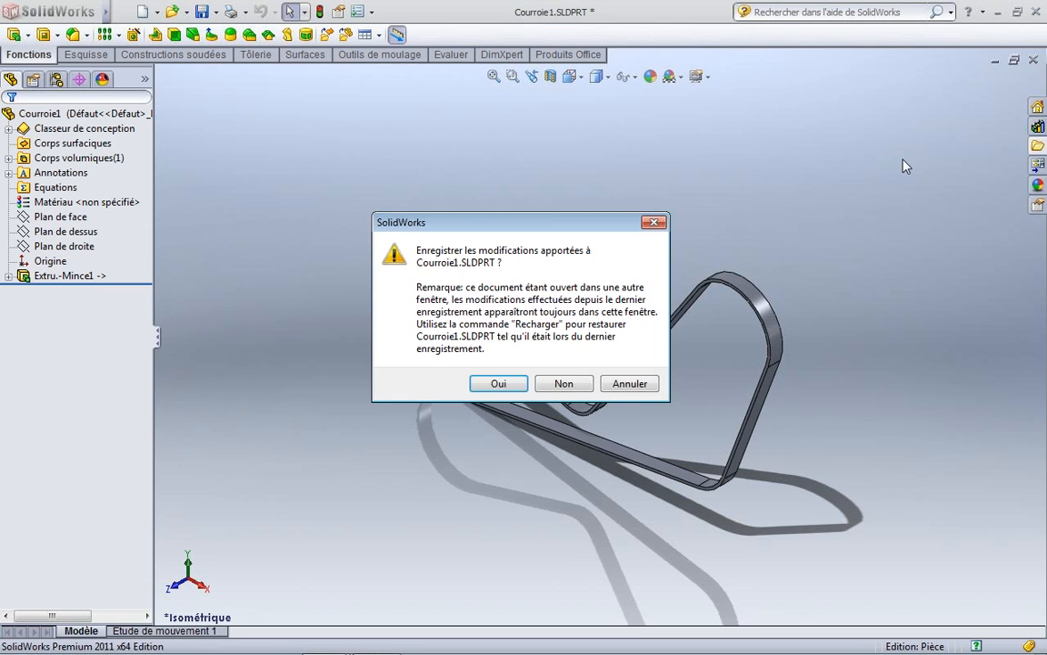
{"action": "left_click", "coordinate": [558, 383]}
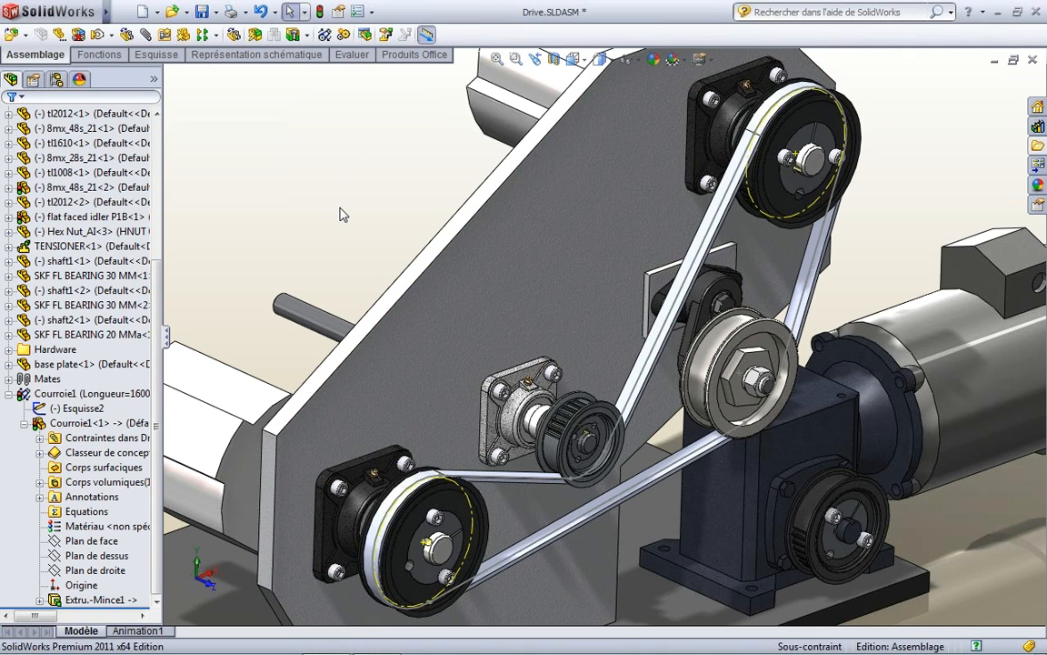
{"action": "key", "text": "f"}
{"action": "key", "text": "ctrl+s"}
{"action": "left_click", "coordinate": [243, 253]}
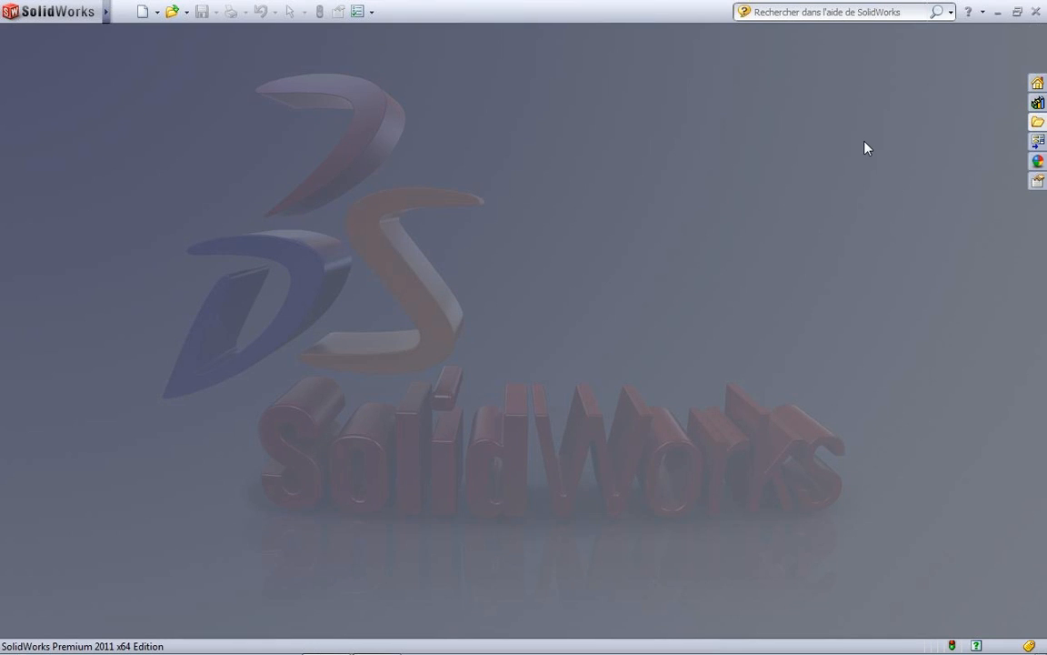
Open the Multiple Mates.SLDASM assembly from the 04 - MultiMate - Gear Mate folder of Webinar.
{"action": "left_click", "coordinate": [1037, 124]}
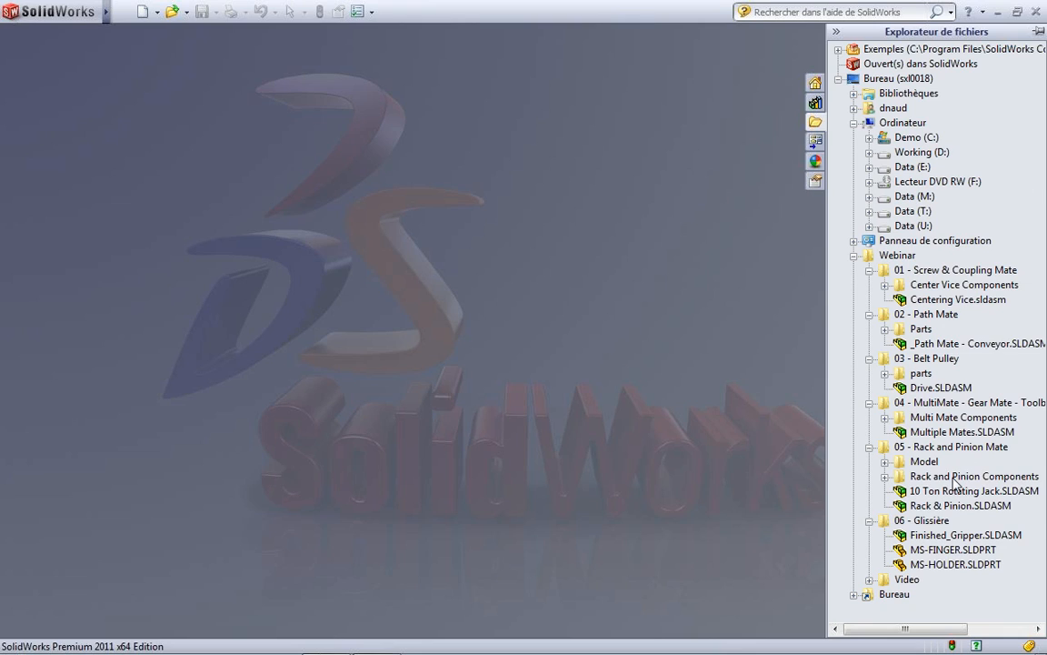
{"action": "mouse_move", "coordinate": [948, 441]}
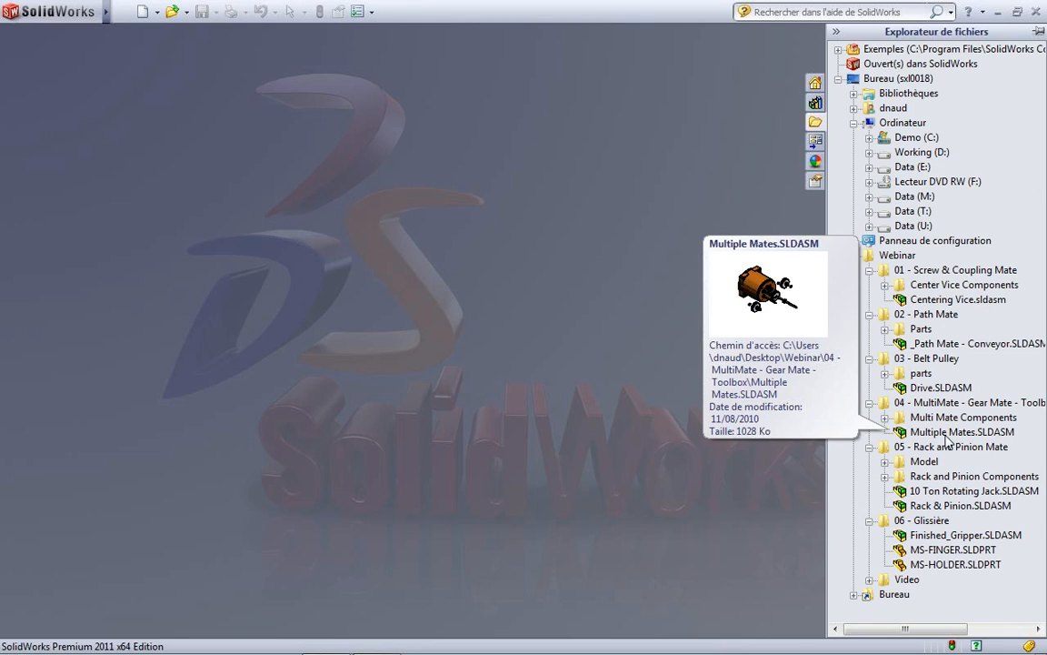
{"action": "mouse_move", "coordinate": [936, 393]}
{"action": "double_click", "coordinate": [935, 432]}
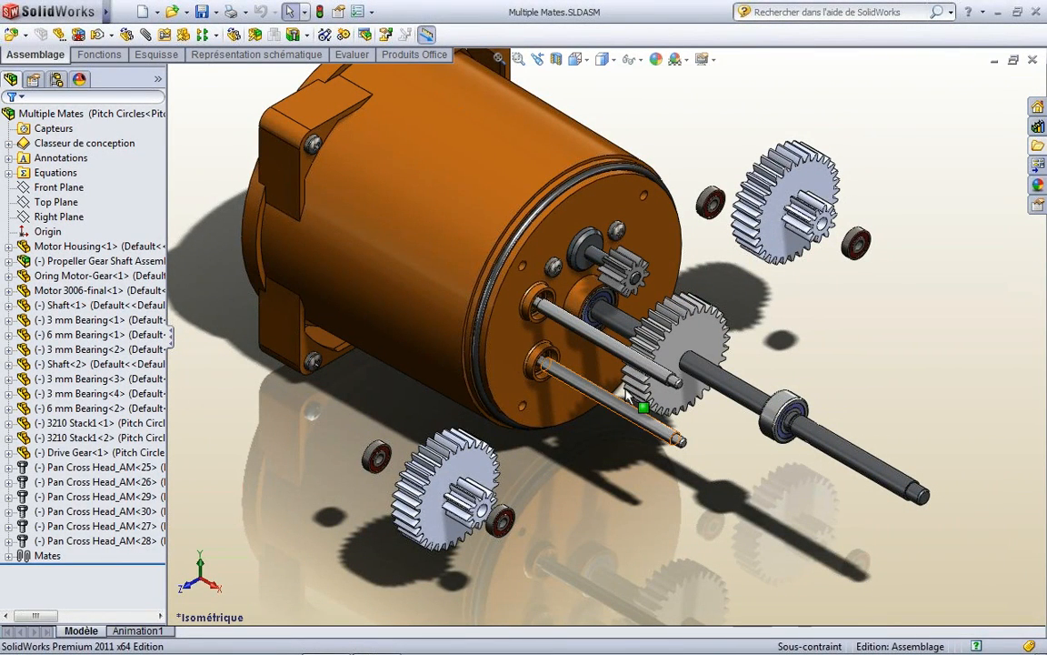
Start a mate on the cylindrical face of the upper thin shaft and widen the mate settings area.
{"action": "scroll", "coordinate": [735, 285], "scroll_direction": "down", "scroll_amount": 2}
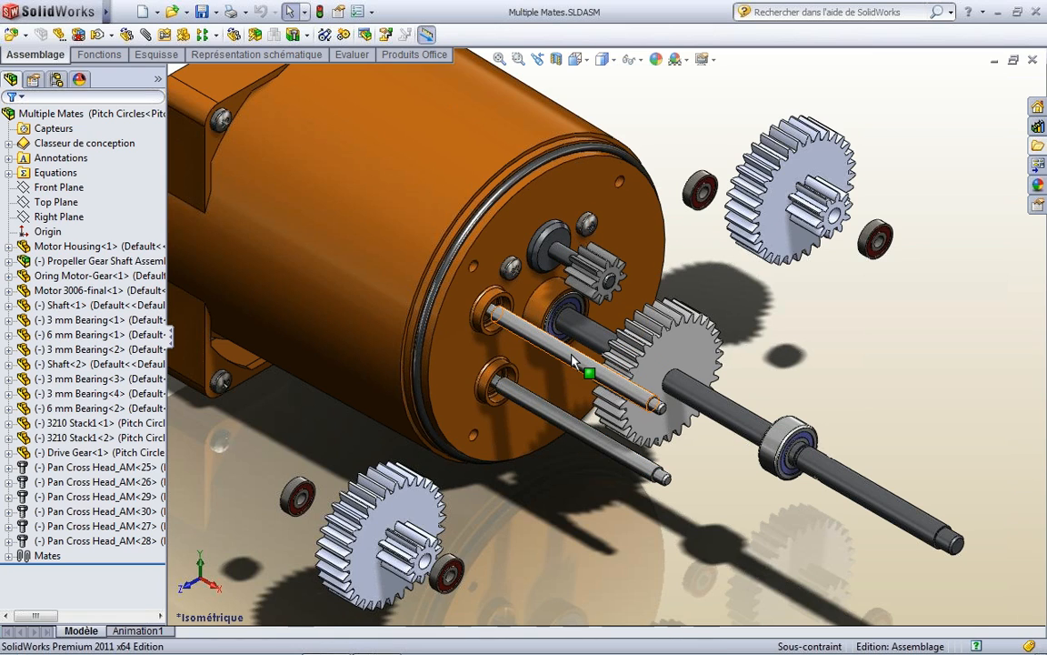
{"action": "left_click", "coordinate": [514, 320]}
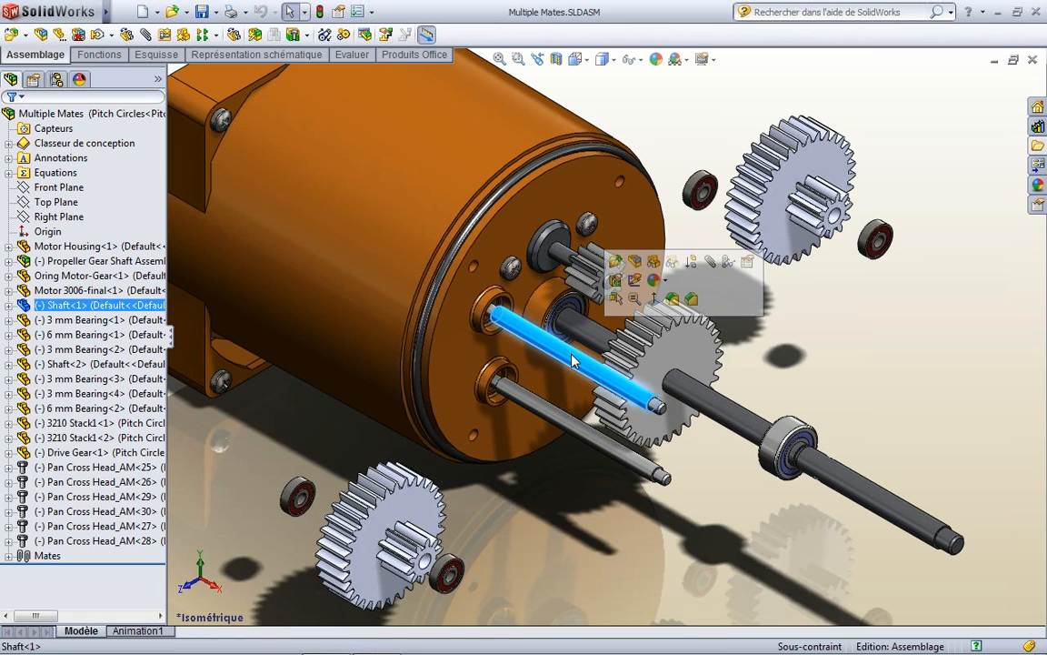
{"action": "left_click", "coordinate": [709, 263]}
{"action": "left_click_drag", "start_coordinate": [164, 368], "coordinate": [224, 371]}
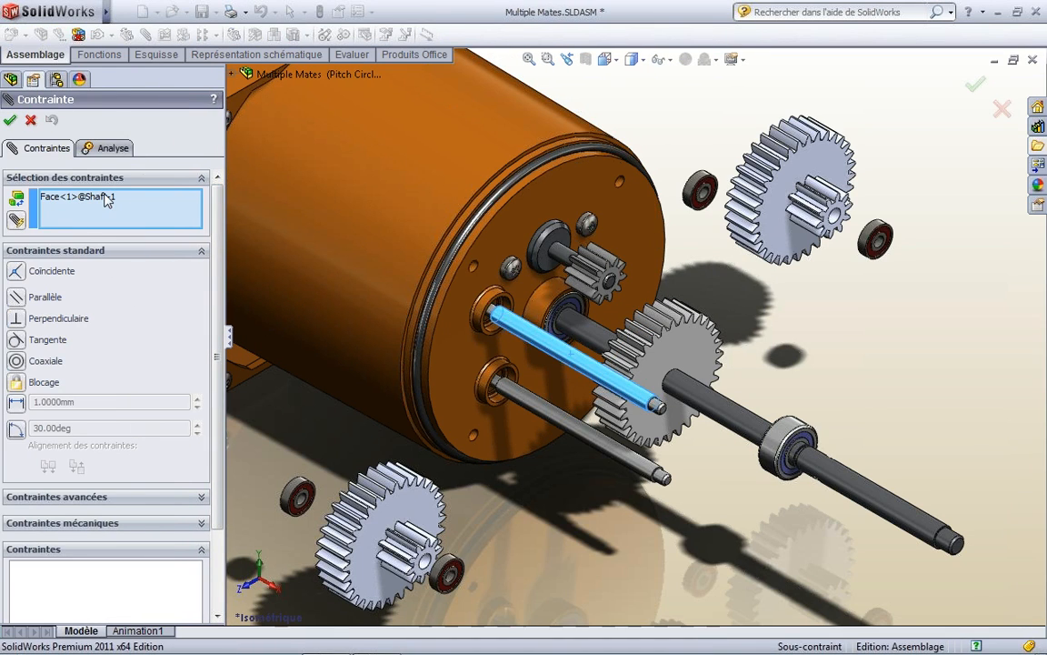
Using multiple mate mode with the upper thin shaft as common reference, make the two adjacent 3 mm bearings and the stacked gear concentric to it.
{"action": "left_click", "coordinate": [16, 221]}
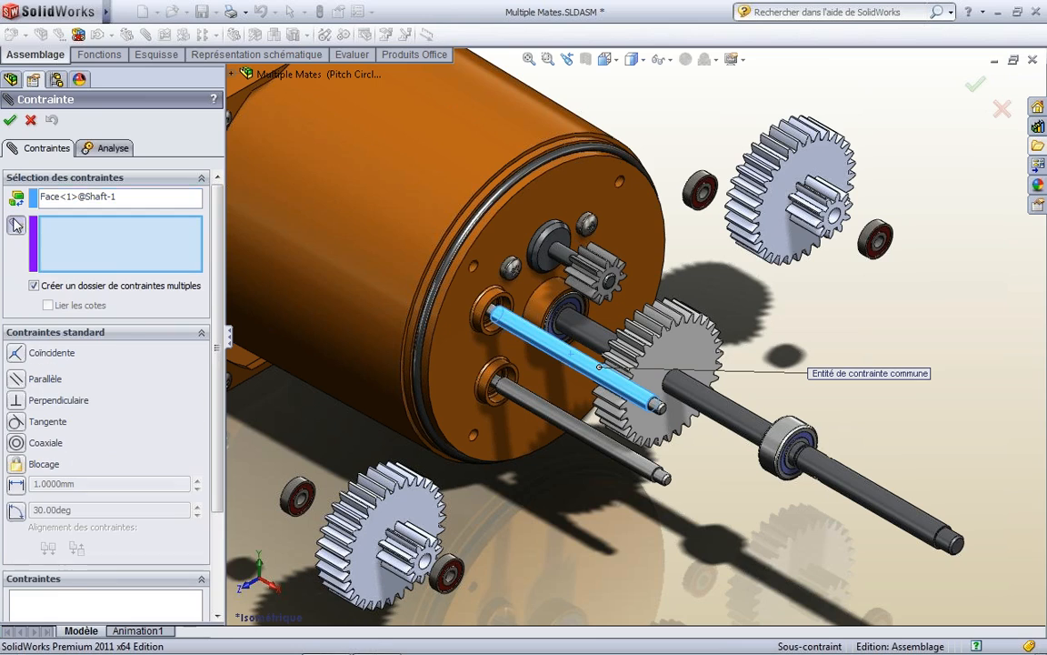
{"action": "left_click", "coordinate": [72, 202]}
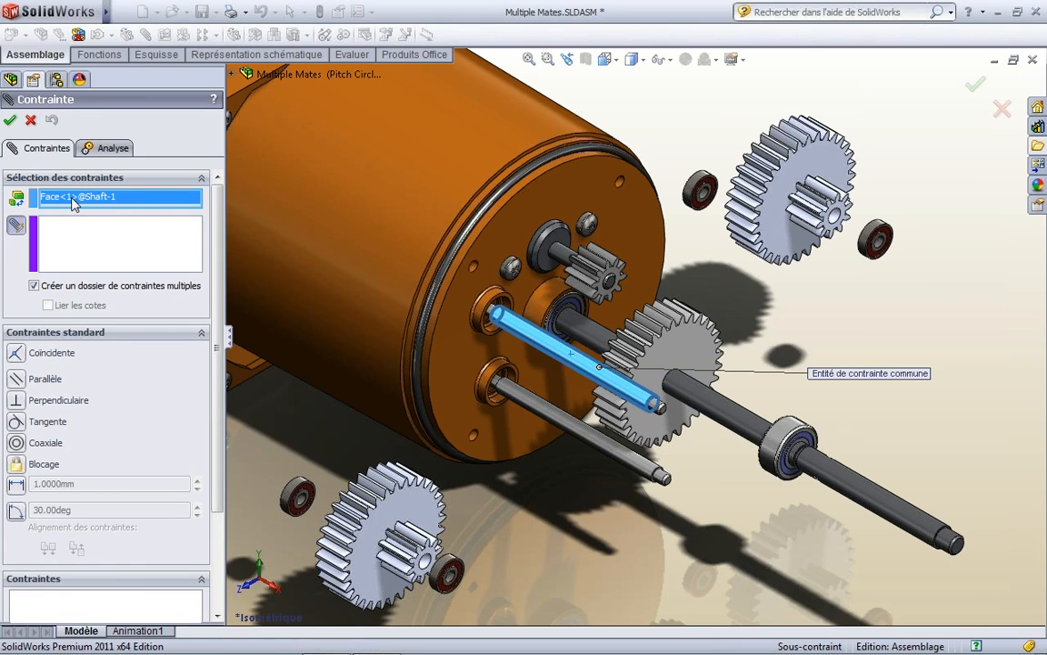
{"action": "left_click", "coordinate": [75, 233]}
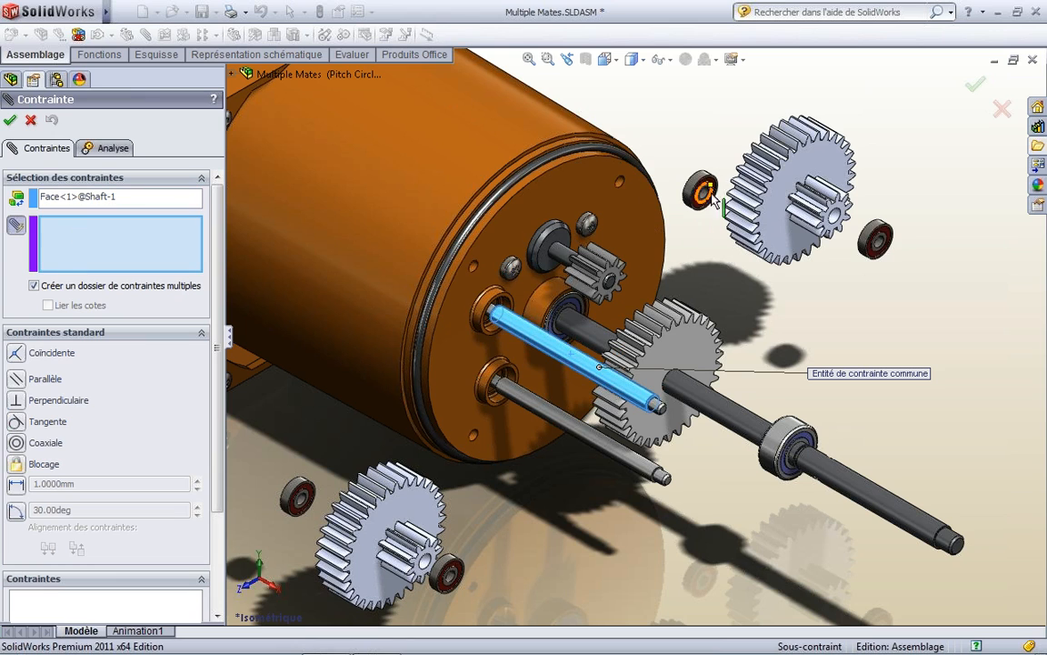
{"action": "scroll", "coordinate": [777, 172], "scroll_direction": "down", "scroll_amount": 3}
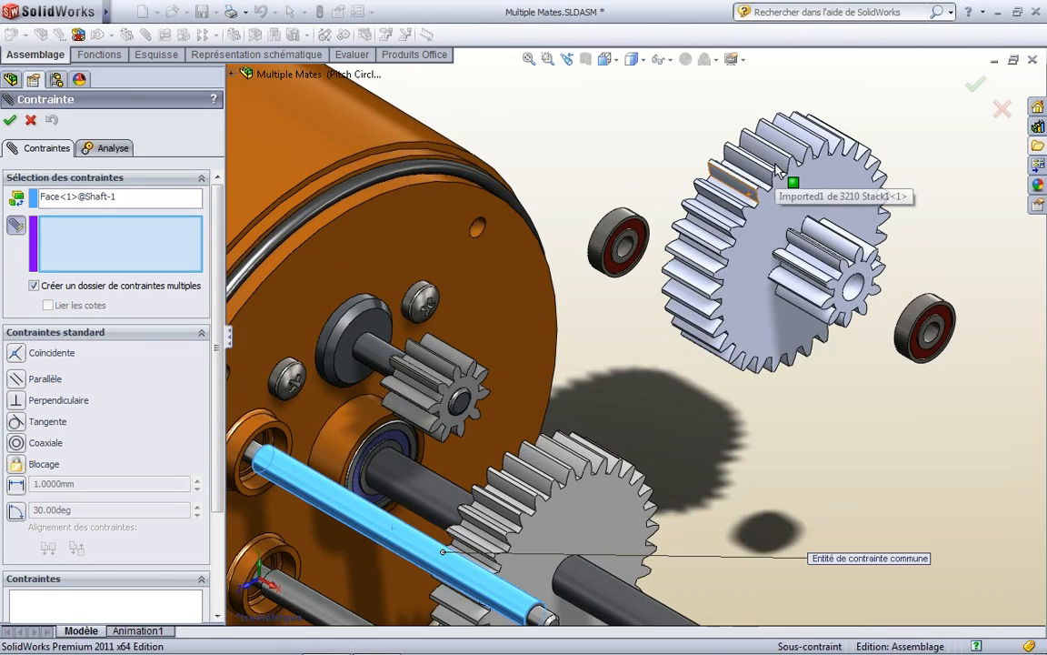
{"action": "left_click", "coordinate": [615, 225]}
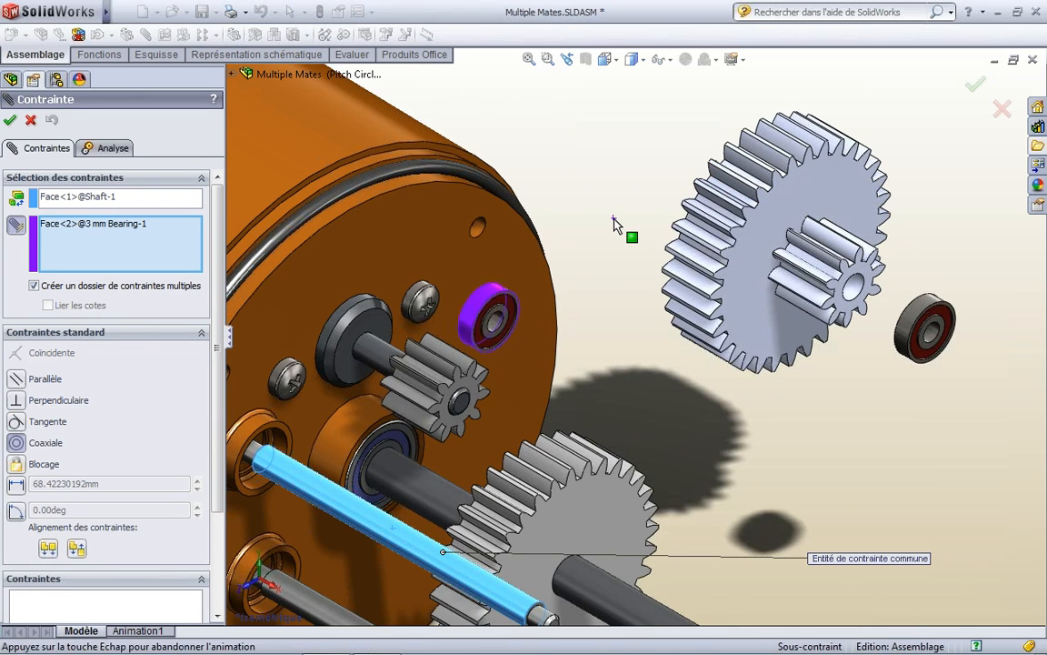
{"action": "left_click", "coordinate": [871, 303]}
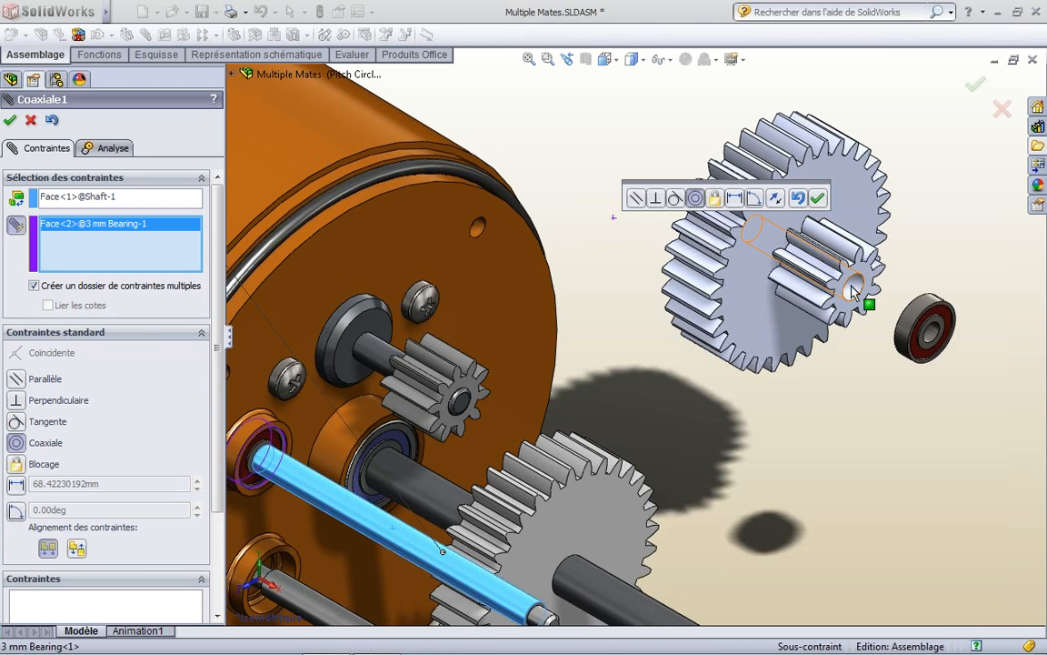
{"action": "left_click", "coordinate": [912, 320]}
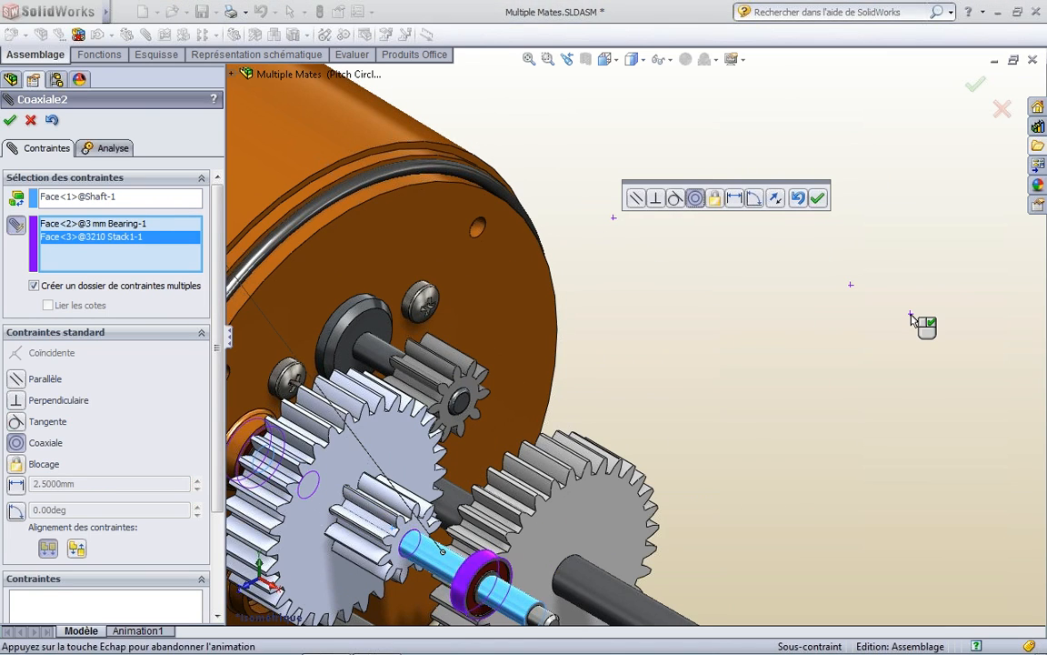
{"action": "right_click", "coordinate": [912, 320]}
Make the remaining stacked gear and its two 3 mm bearings concentric to the lower thin shaft as a second multiple mate, and finish mating.
{"action": "scroll", "coordinate": [790, 374], "scroll_direction": "up", "scroll_amount": 2}
{"action": "middle_click_drag", "start_coordinate": [790, 374], "coordinate": [725, 402]}
{"action": "left_click", "coordinate": [730, 407]}
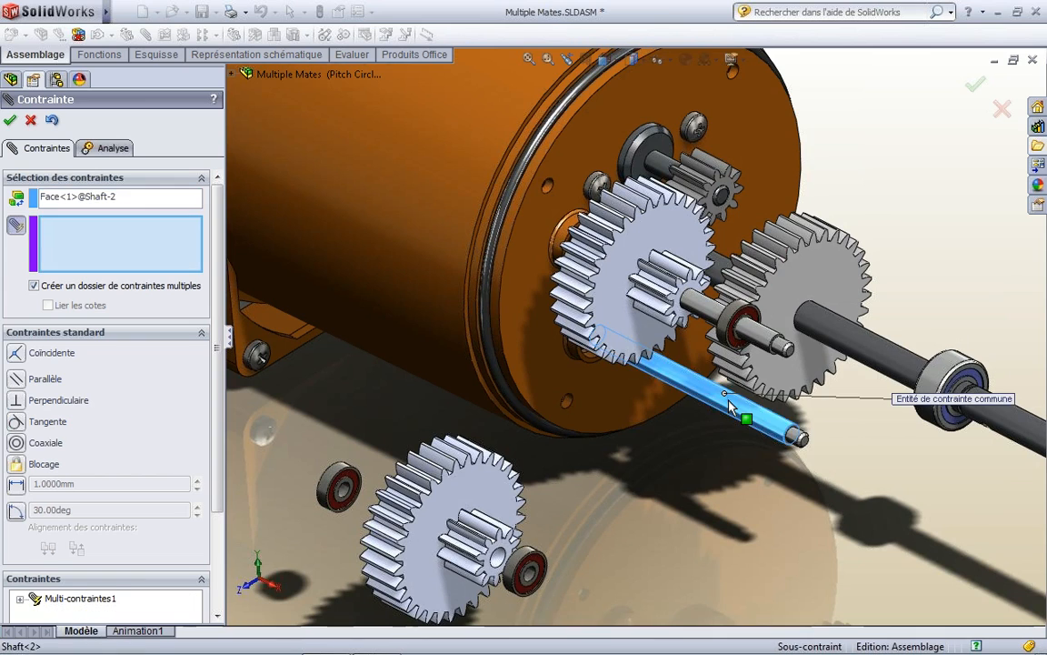
{"action": "left_click", "coordinate": [339, 482]}
{"action": "left_click", "coordinate": [513, 565]}
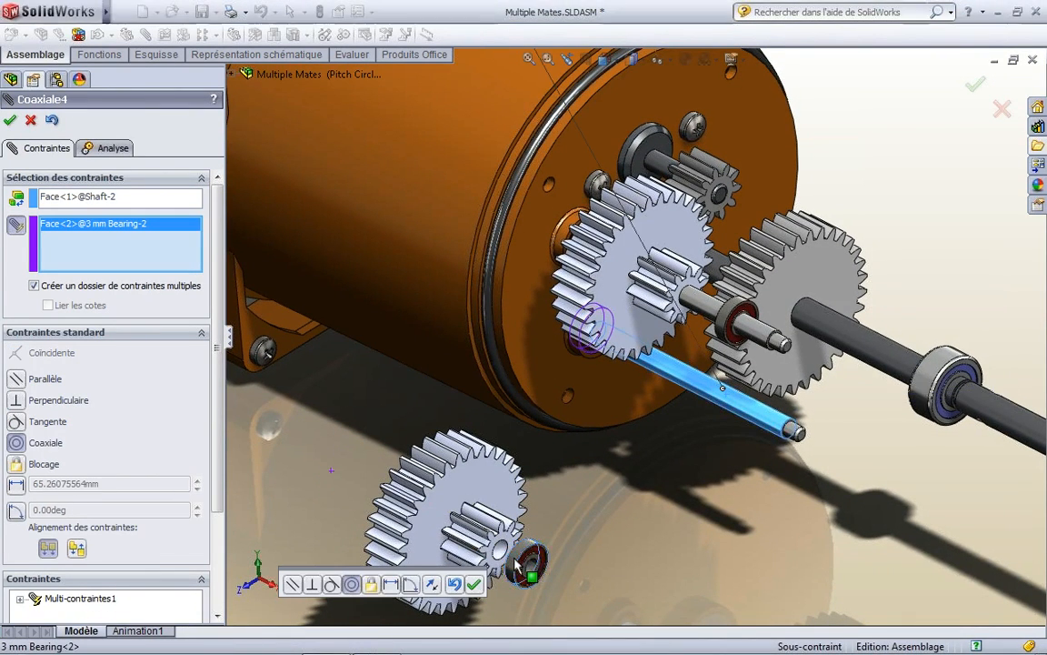
{"action": "left_click", "coordinate": [499, 555]}
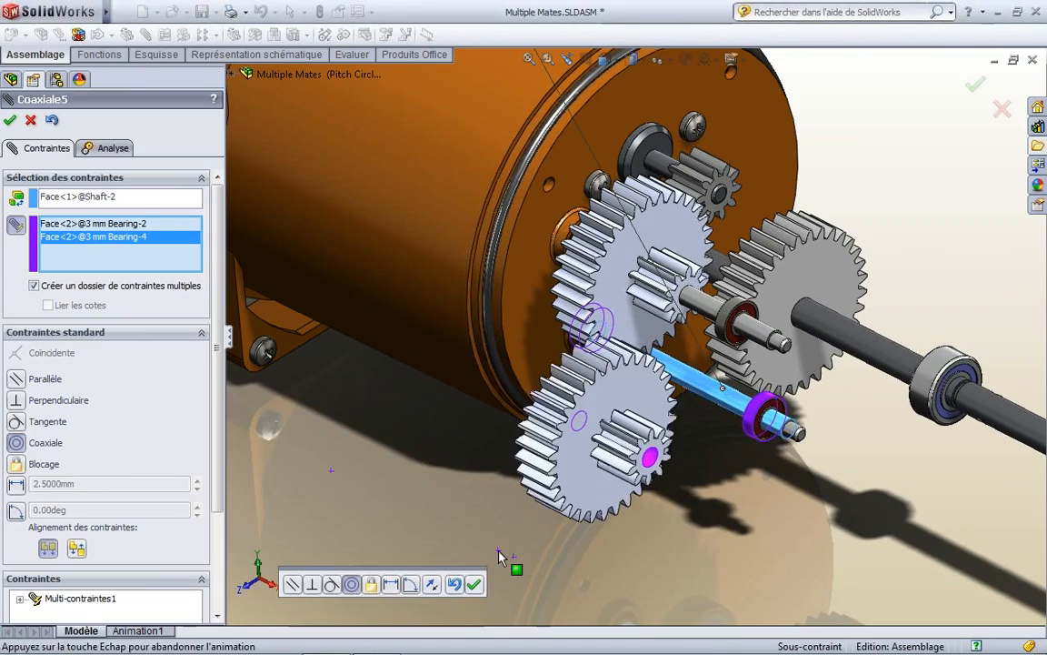
{"action": "right_click", "coordinate": [499, 555]}
{"action": "middle_click_drag", "start_coordinate": [797, 494], "coordinate": [713, 471]}
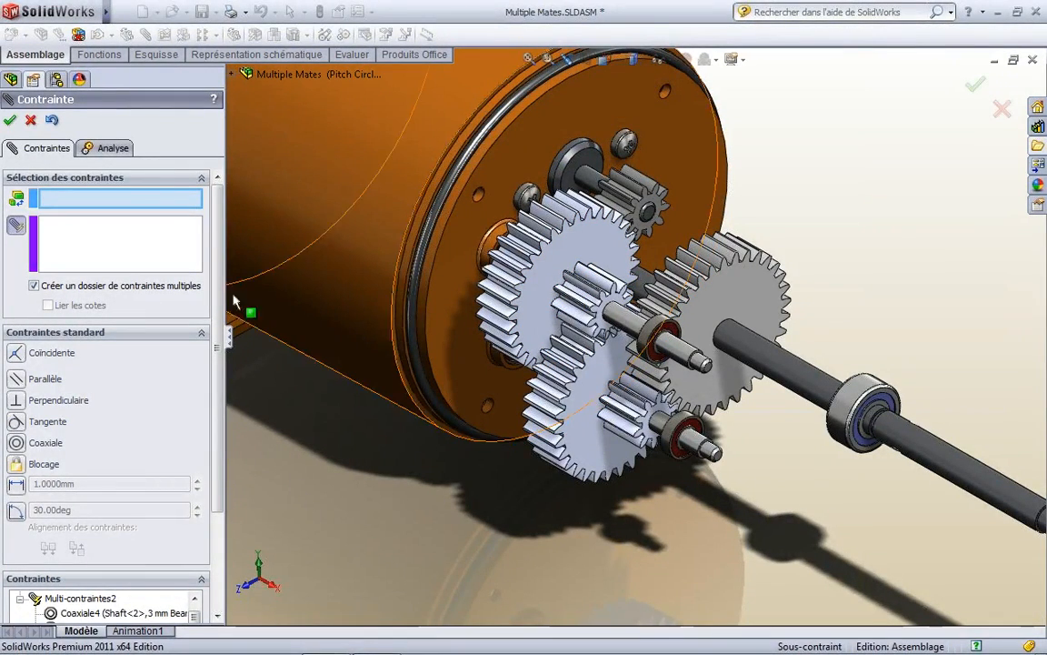
{"action": "left_click", "coordinate": [9, 120]}
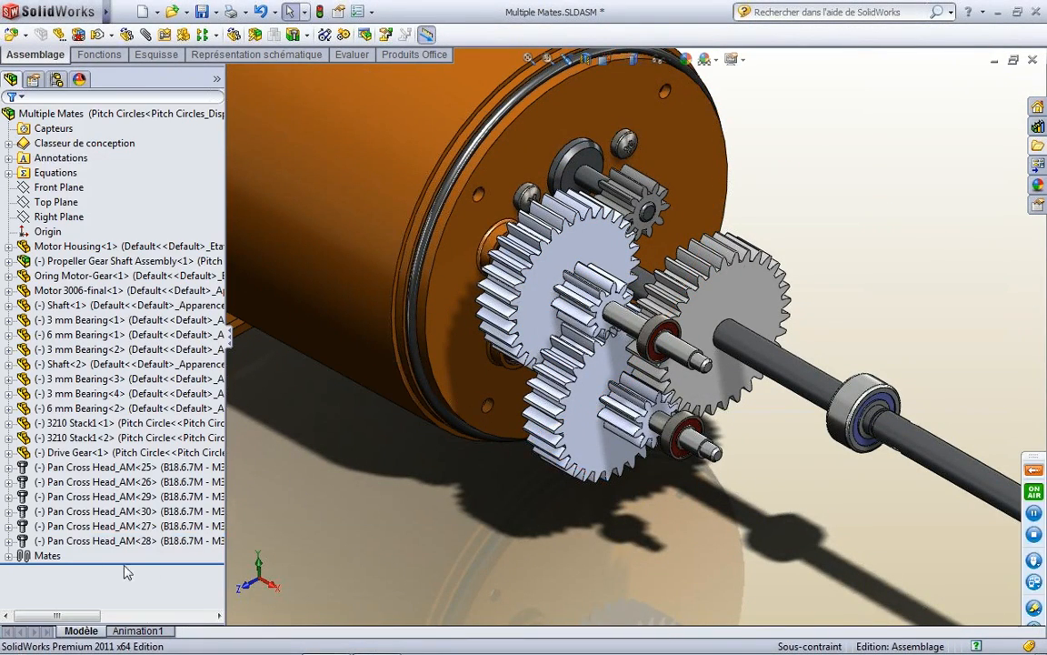
Examine the two multiple-mate folders among the assembly's mates, their concentric mates and the available folder commands.
{"action": "left_click", "coordinate": [8, 557]}
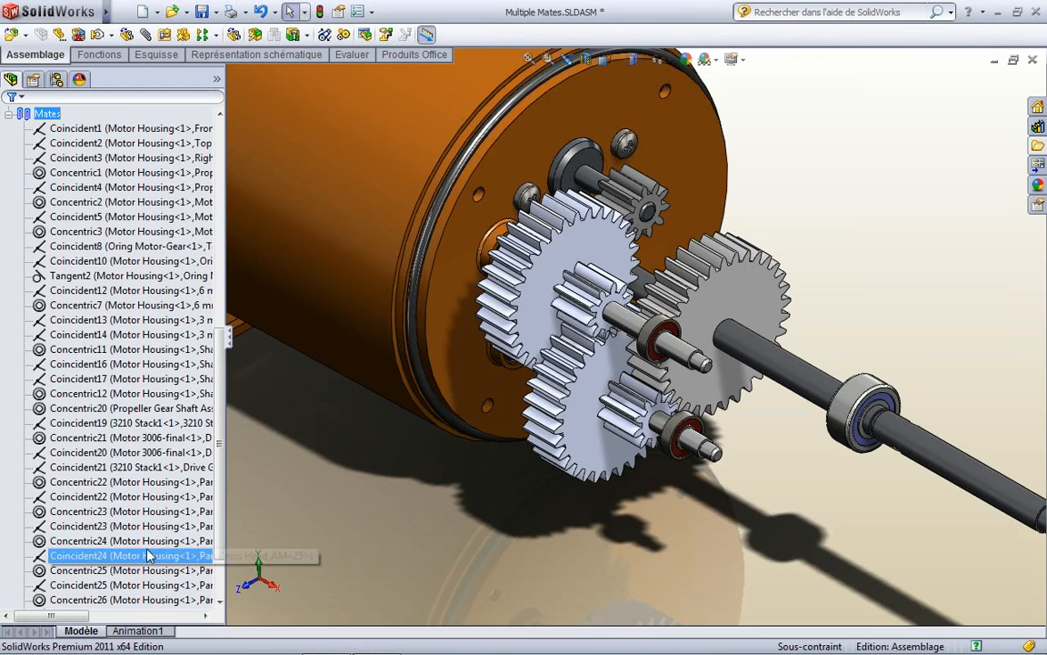
{"action": "scroll", "coordinate": [91, 546], "scroll_direction": "down", "scroll_amount": 2}
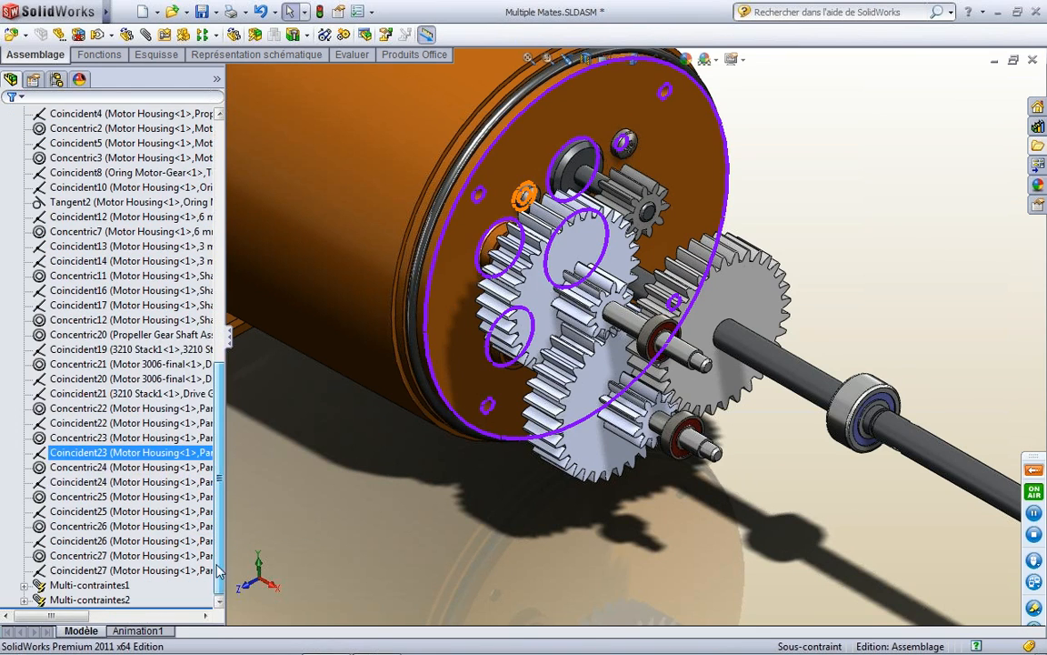
{"action": "left_click", "coordinate": [24, 585]}
{"action": "right_click", "coordinate": [91, 566]}
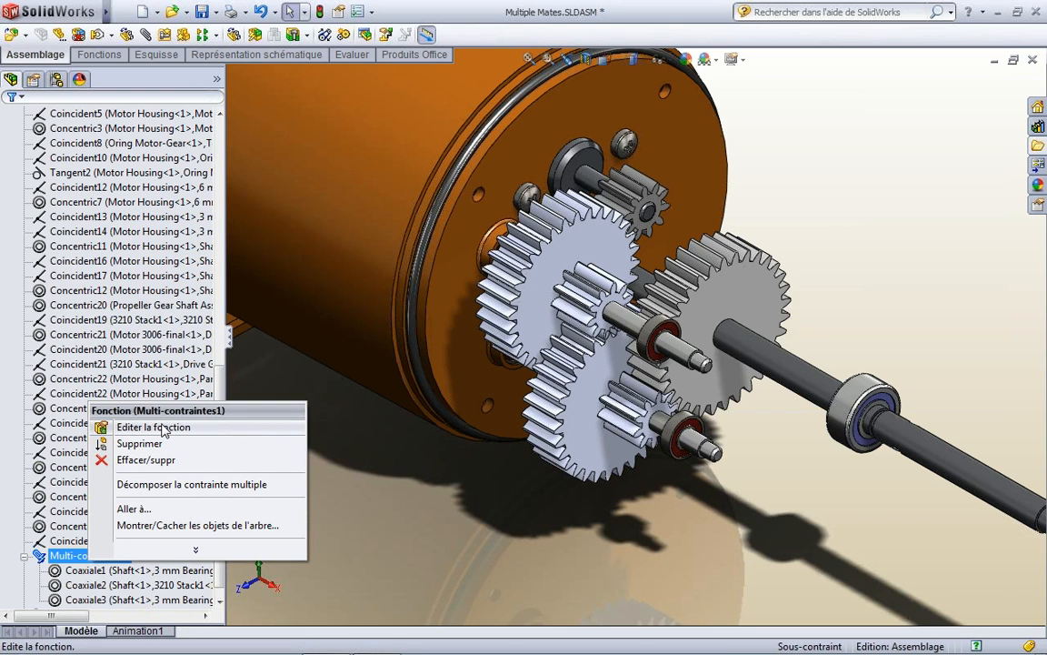
{"action": "left_click", "coordinate": [317, 537]}
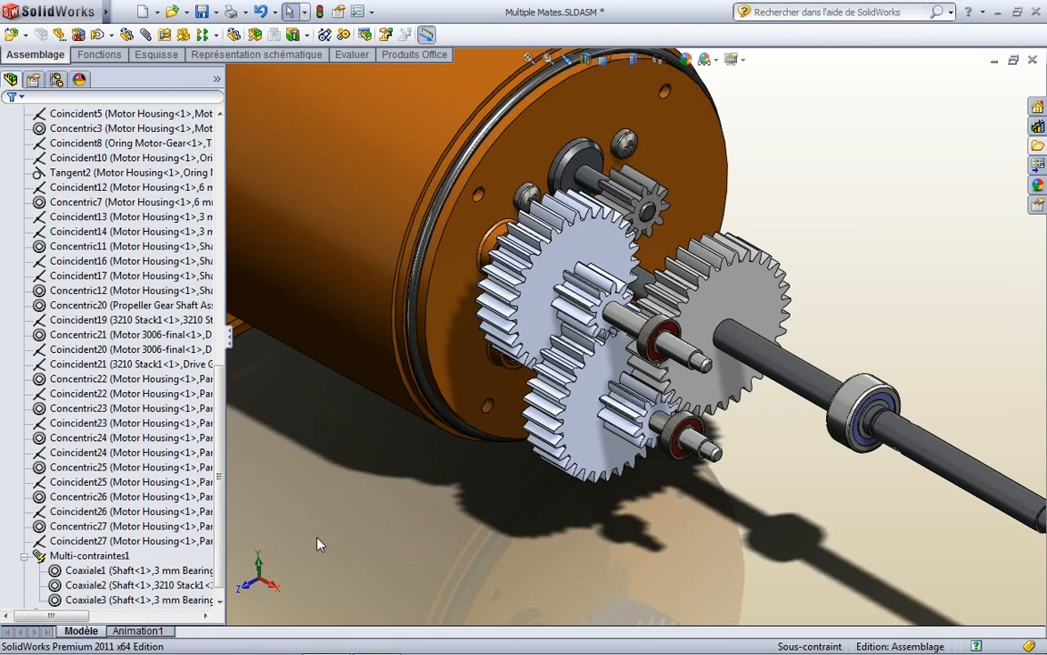
{"action": "left_click", "coordinate": [24, 555]}
{"action": "left_click", "coordinate": [73, 600]}
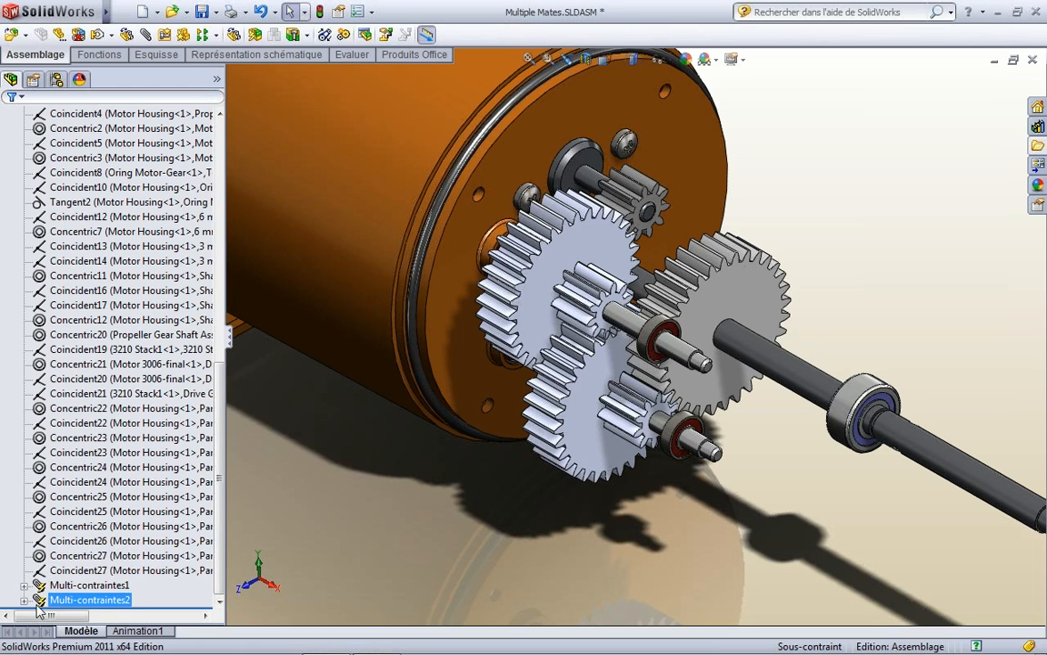
{"action": "left_click", "coordinate": [25, 600]}
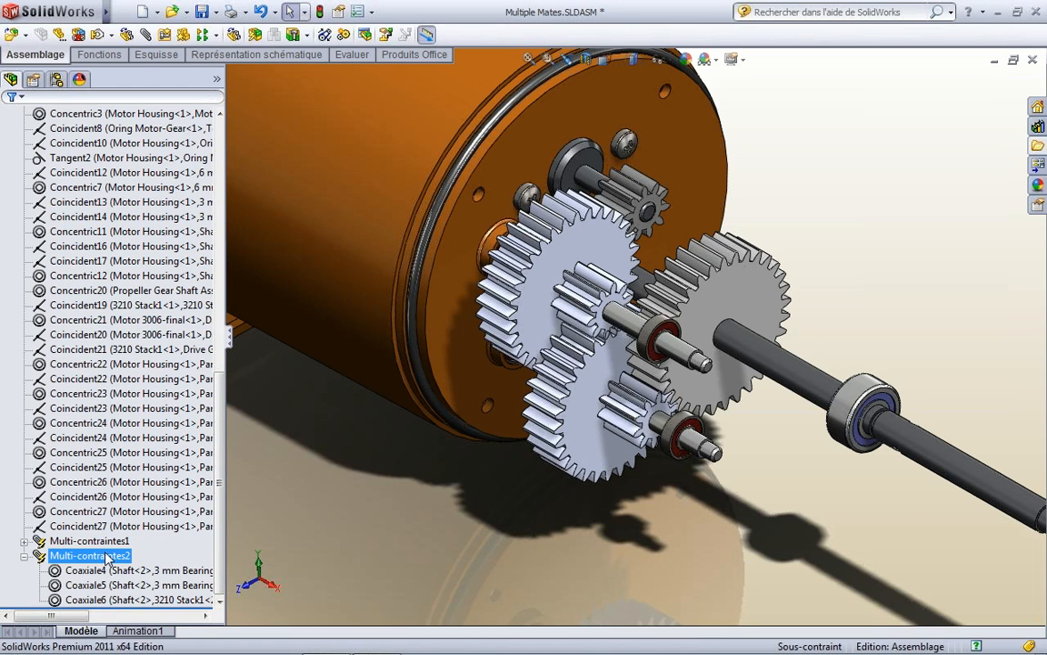
{"action": "left_click", "coordinate": [383, 505]}
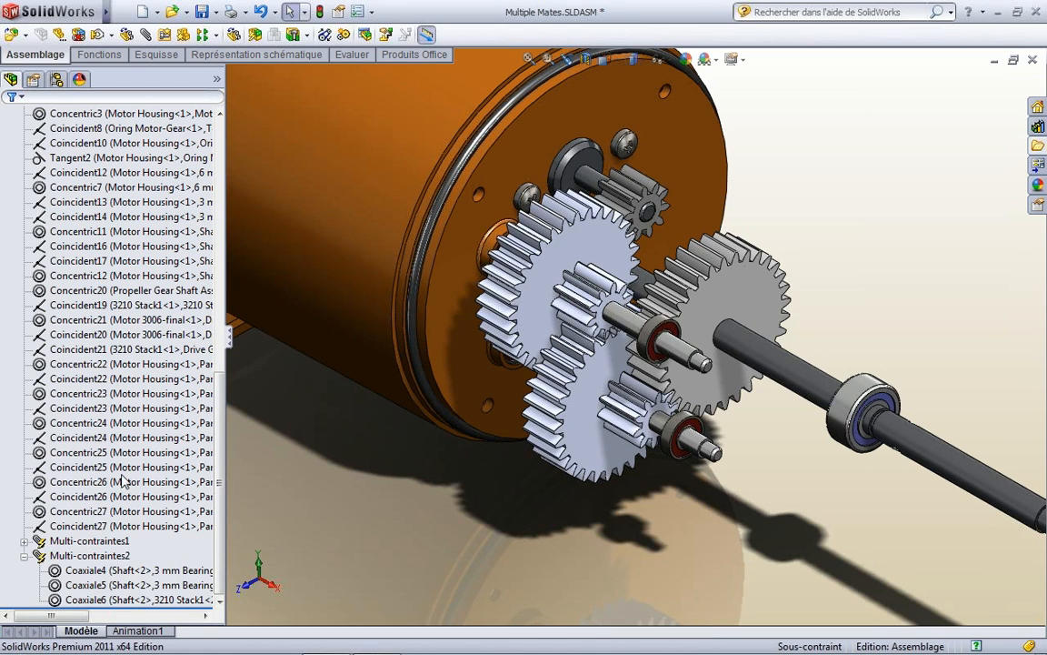
{"action": "scroll", "coordinate": [3, 409], "scroll_direction": "up", "scroll_amount": 5}
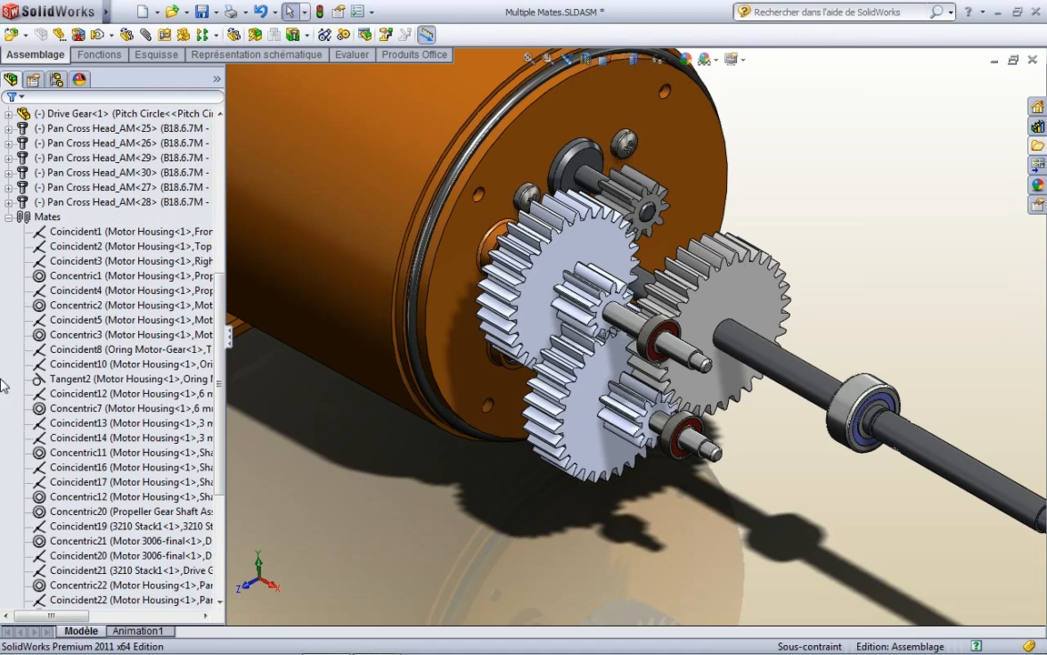
{"action": "left_click", "coordinate": [8, 218]}
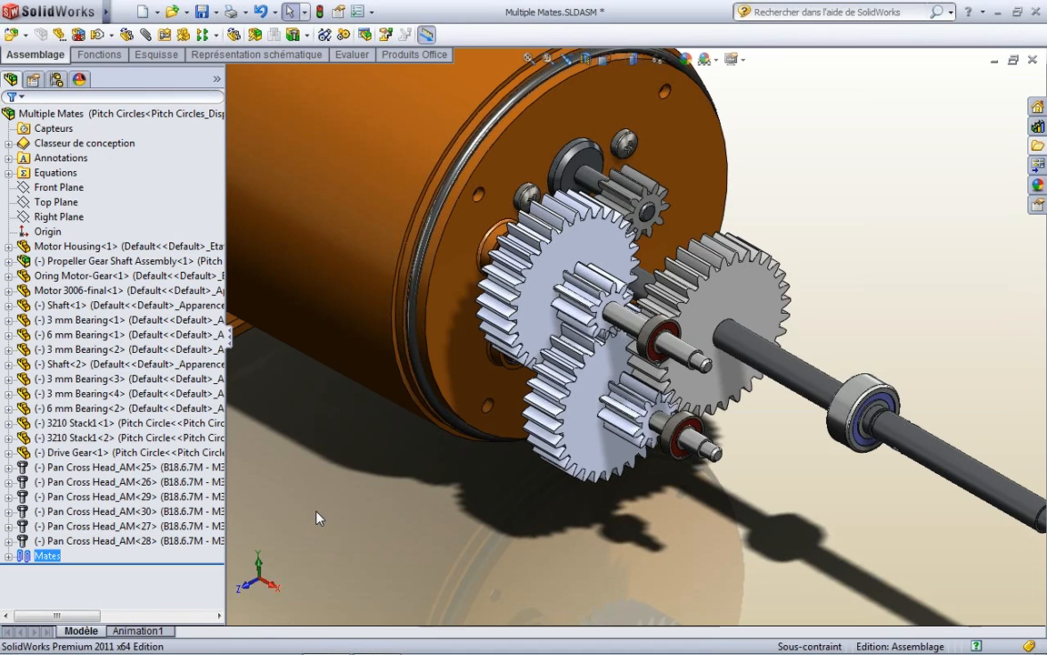
Start a multiple mate with the upper thin shaft's end face as common reference and set a distance of 10 mm.
{"action": "middle_click_drag", "start_coordinate": [554, 505], "coordinate": [440, 506]}
{"action": "scroll", "coordinate": [678, 363], "scroll_direction": "down", "scroll_amount": 6}
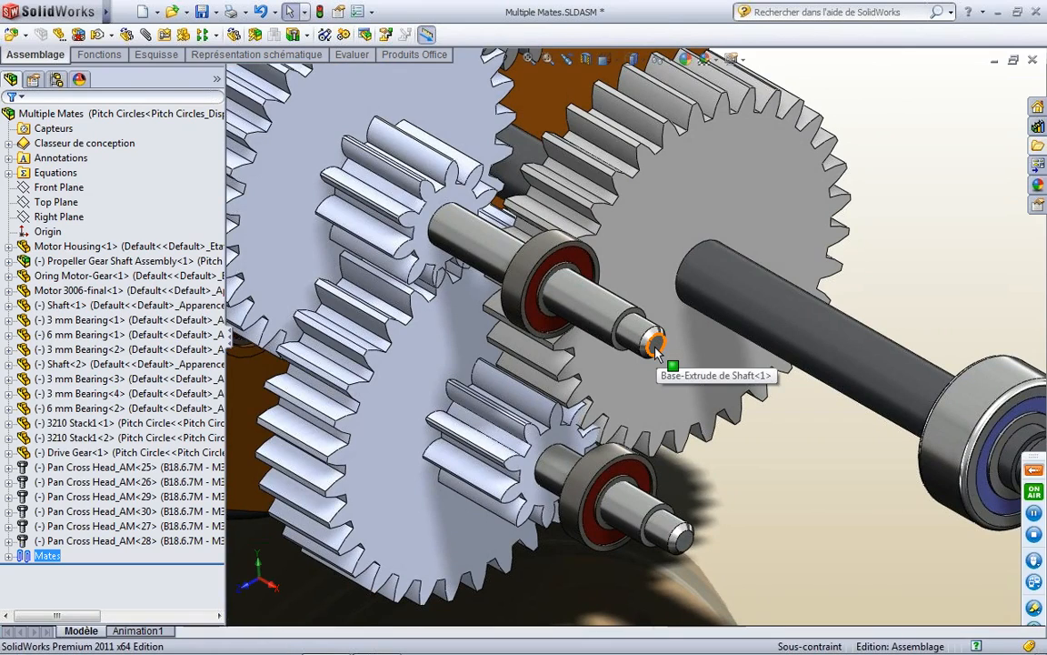
{"action": "left_click", "coordinate": [668, 339]}
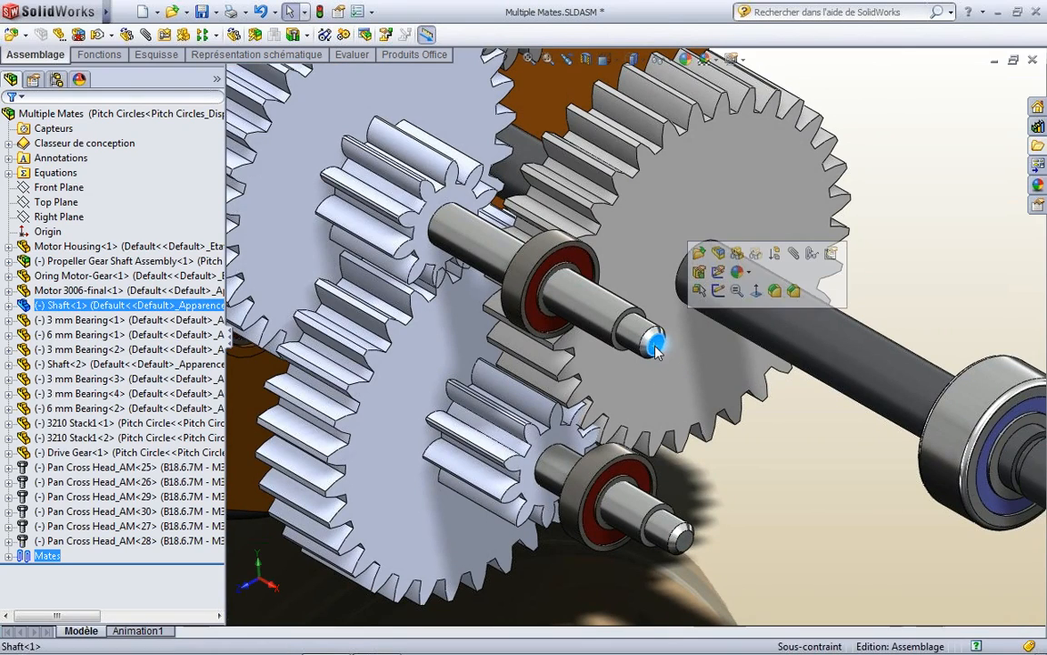
{"action": "left_click", "coordinate": [812, 253]}
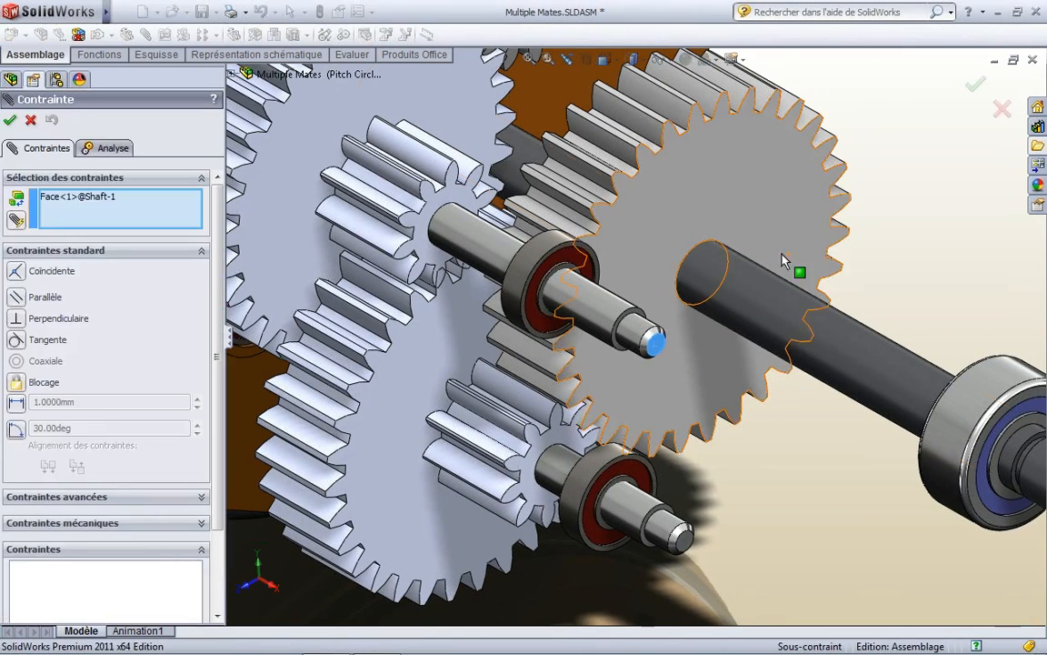
{"action": "left_click", "coordinate": [16, 220]}
{"action": "scroll", "coordinate": [595, 379], "scroll_direction": "up", "scroll_amount": 1}
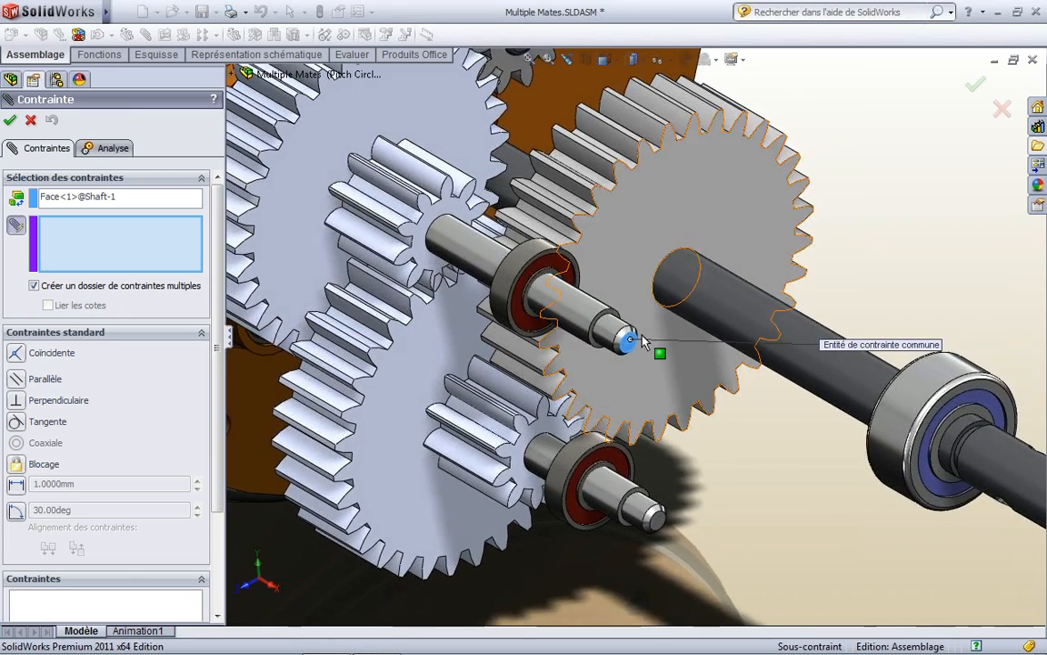
{"action": "left_click", "coordinate": [16, 485]}
{"action": "type", "text": "10"}
{"action": "key", "text": "Return"}
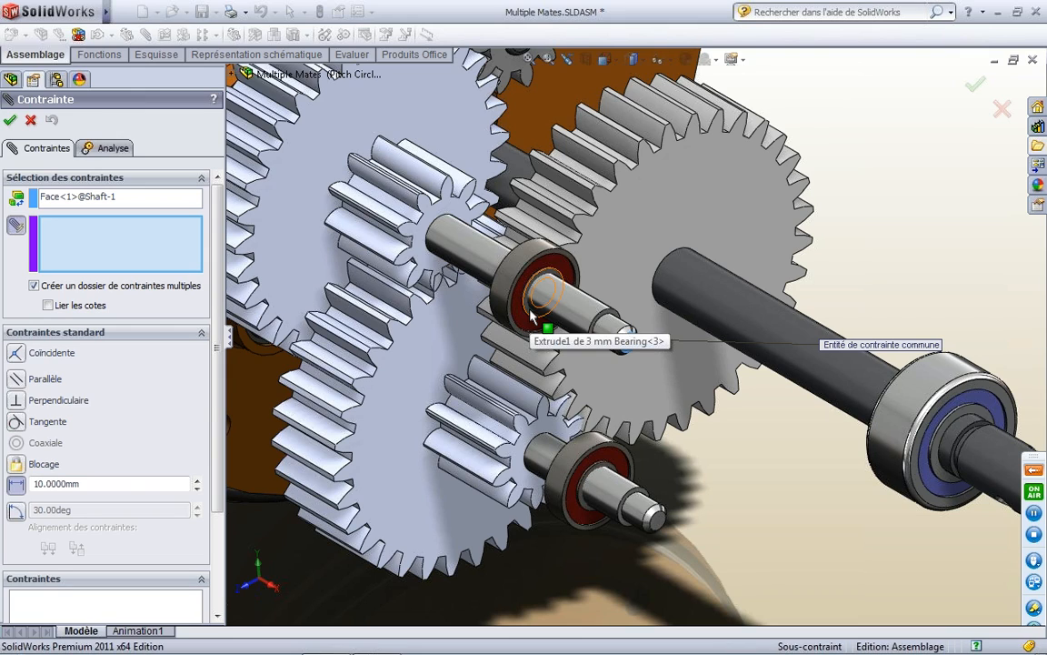
Add the front faces of both outer 3 mm bearings and the outer 6 mm bearing to the multiple distance mate.
{"action": "key", "text": "g"}
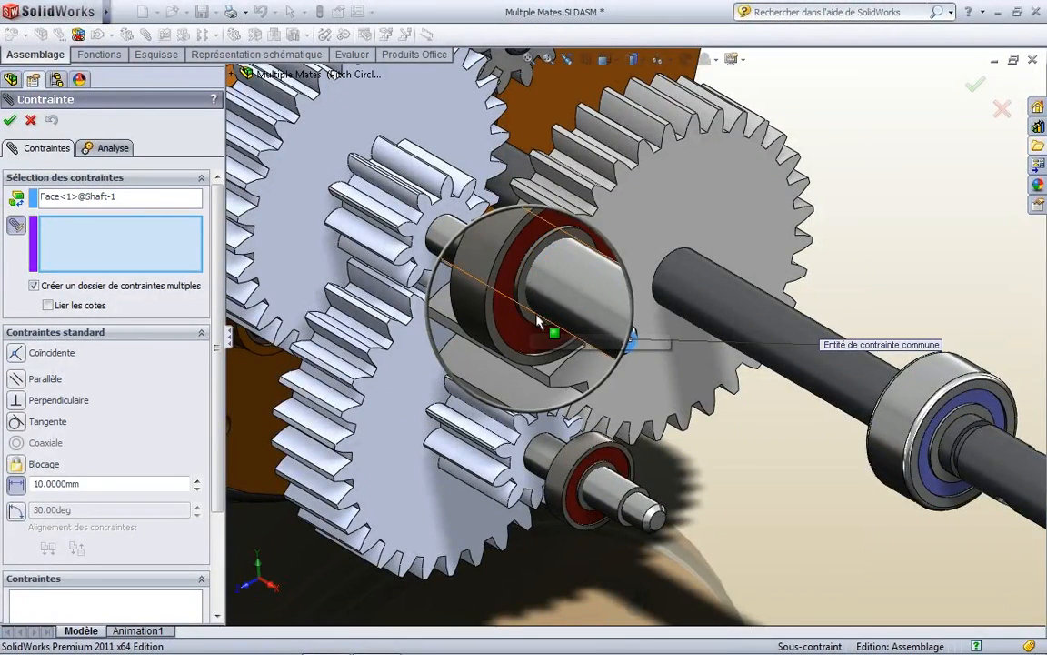
{"action": "left_click", "coordinate": [534, 321]}
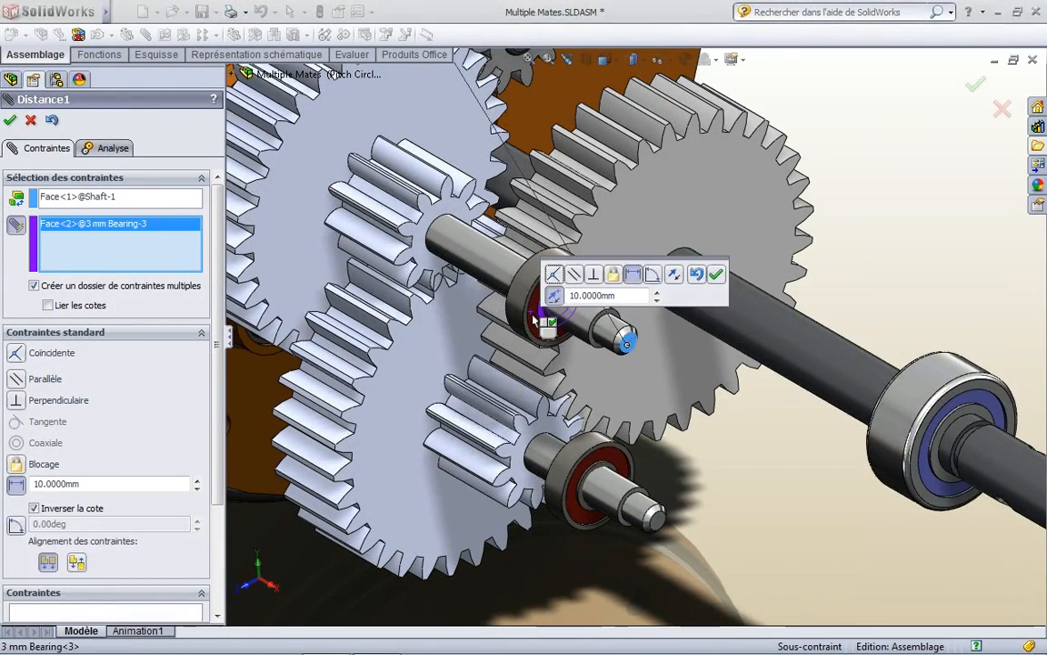
{"action": "key", "text": "g"}
{"action": "left_click", "coordinate": [584, 503]}
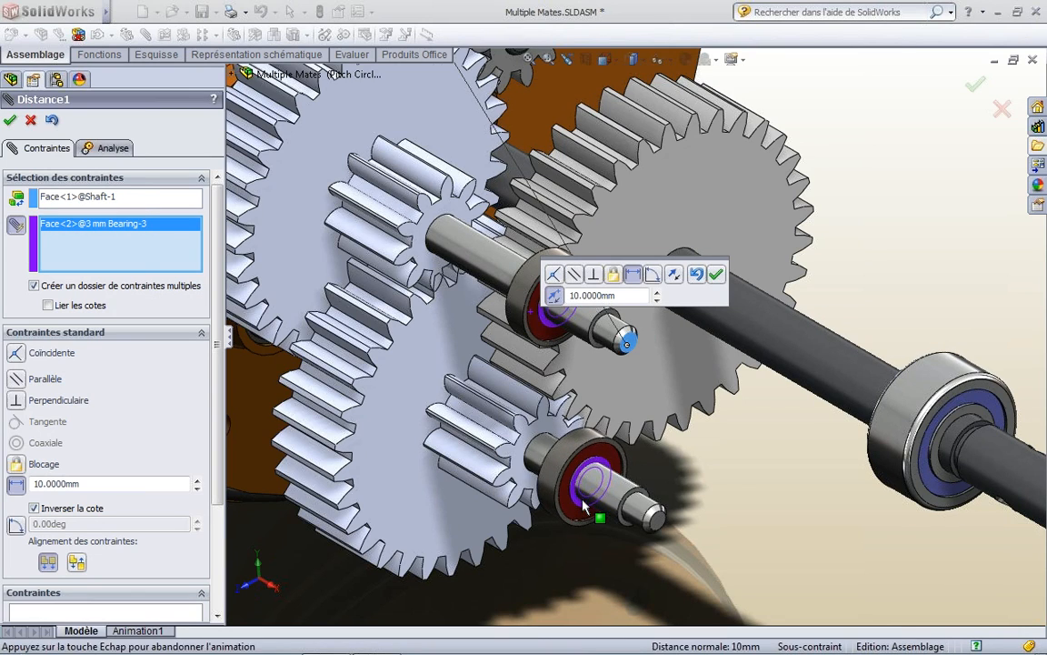
{"action": "left_click", "coordinate": [946, 480]}
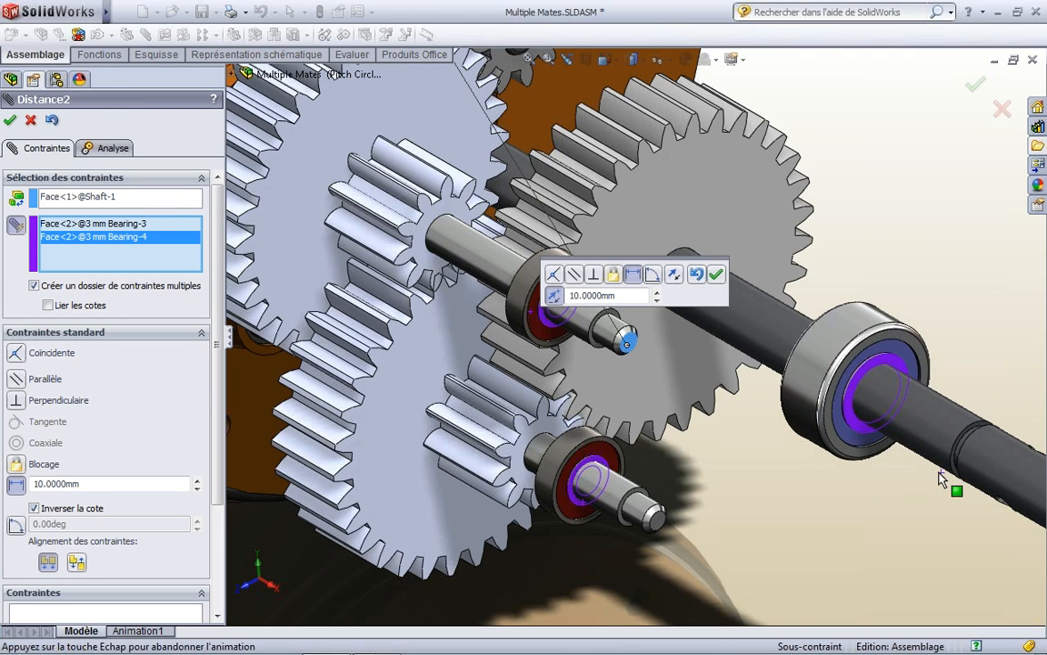
Try the flipped mate alignment on the 6 mm bearing and restore its aligned orientation.
{"action": "left_click_drag", "start_coordinate": [673, 264], "coordinate": [923, 153]}
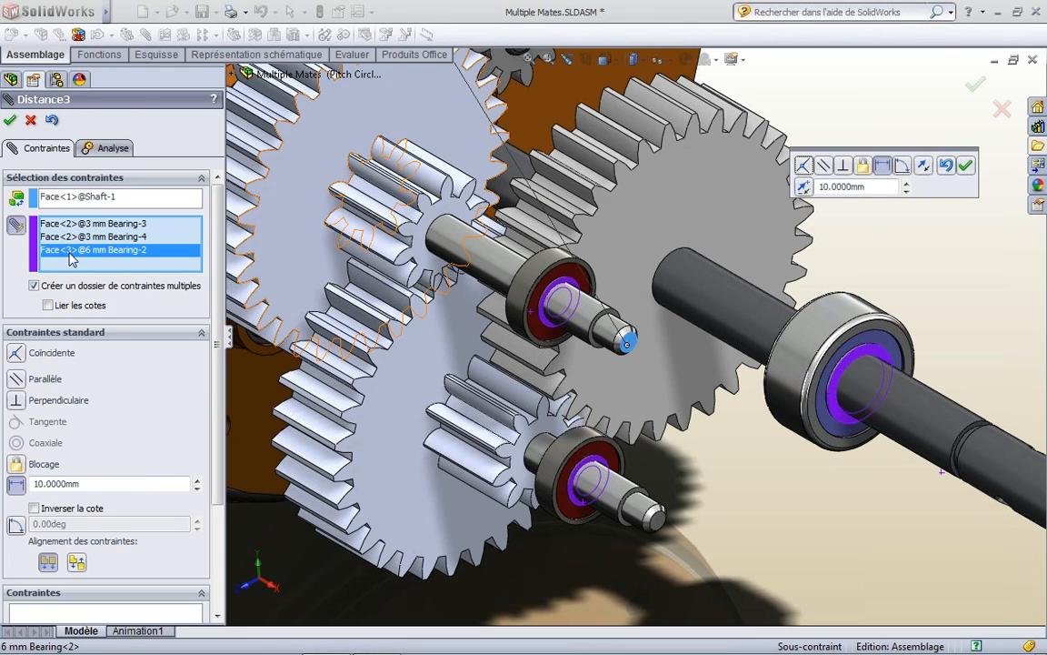
{"action": "left_click", "coordinate": [922, 167]}
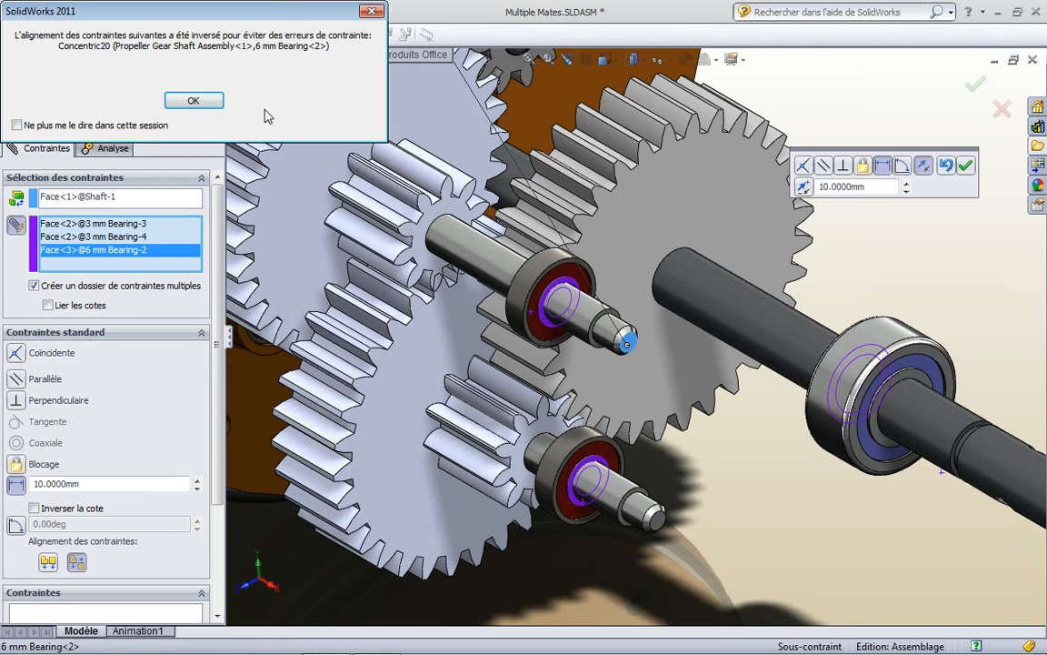
{"action": "left_click", "coordinate": [194, 100]}
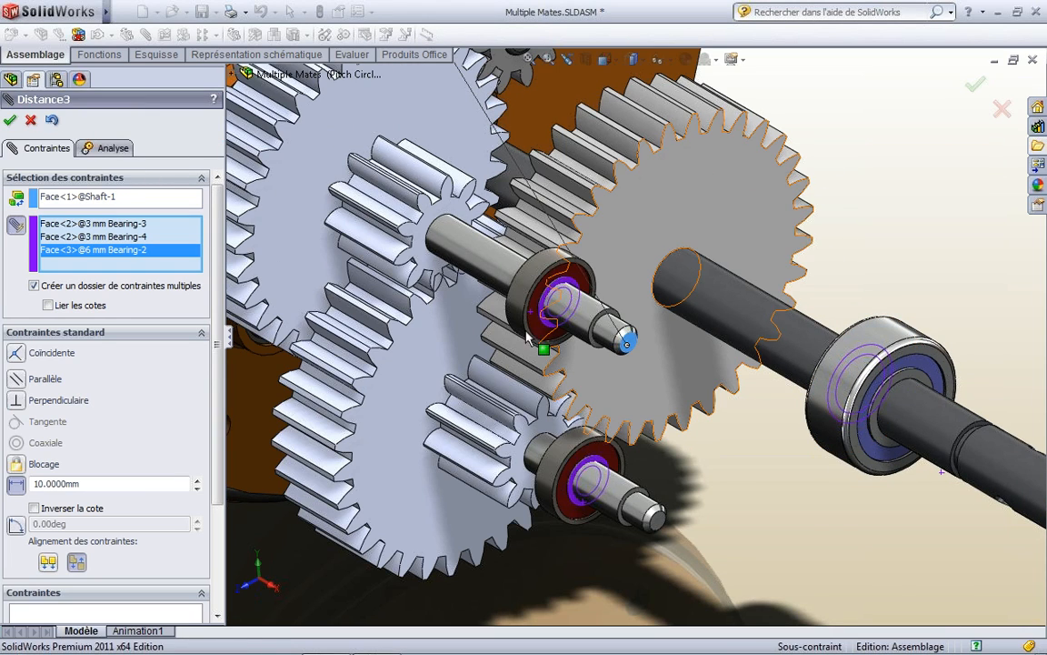
{"action": "left_click", "coordinate": [49, 563]}
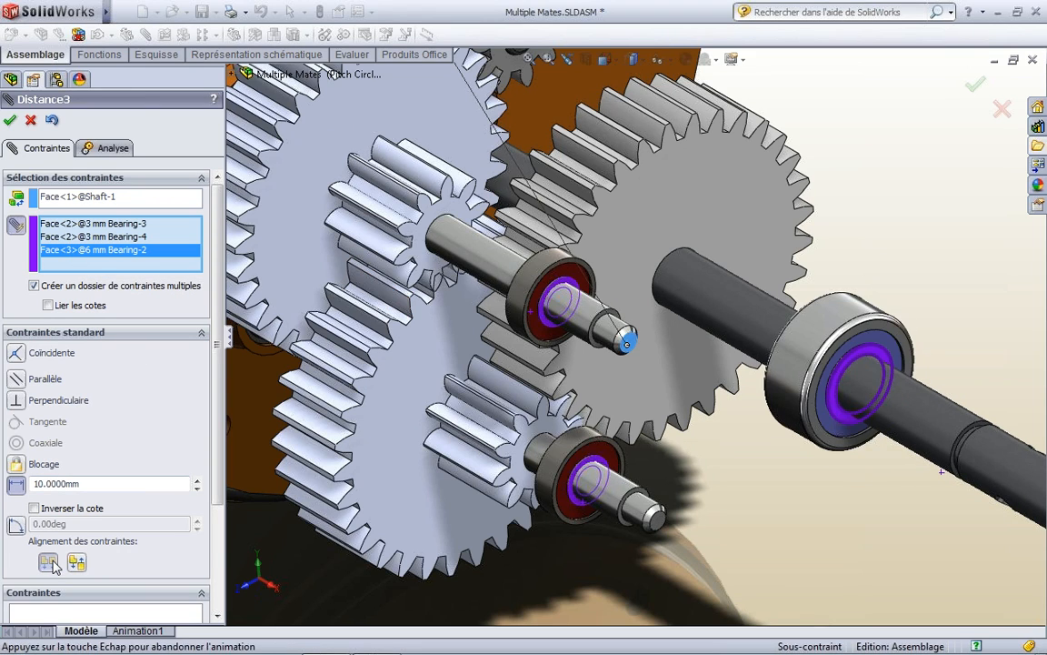
{"action": "left_click", "coordinate": [193, 101]}
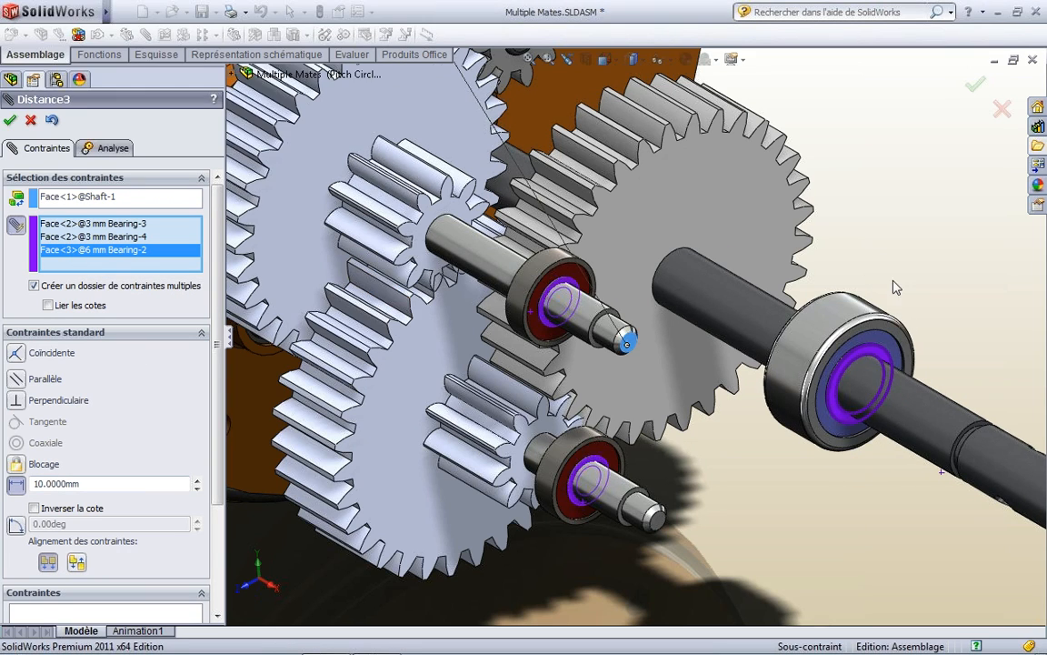
Reverse the distance direction for the 6 mm bearing and reduce its offset to 0 mm.
{"action": "left_click", "coordinate": [70, 511]}
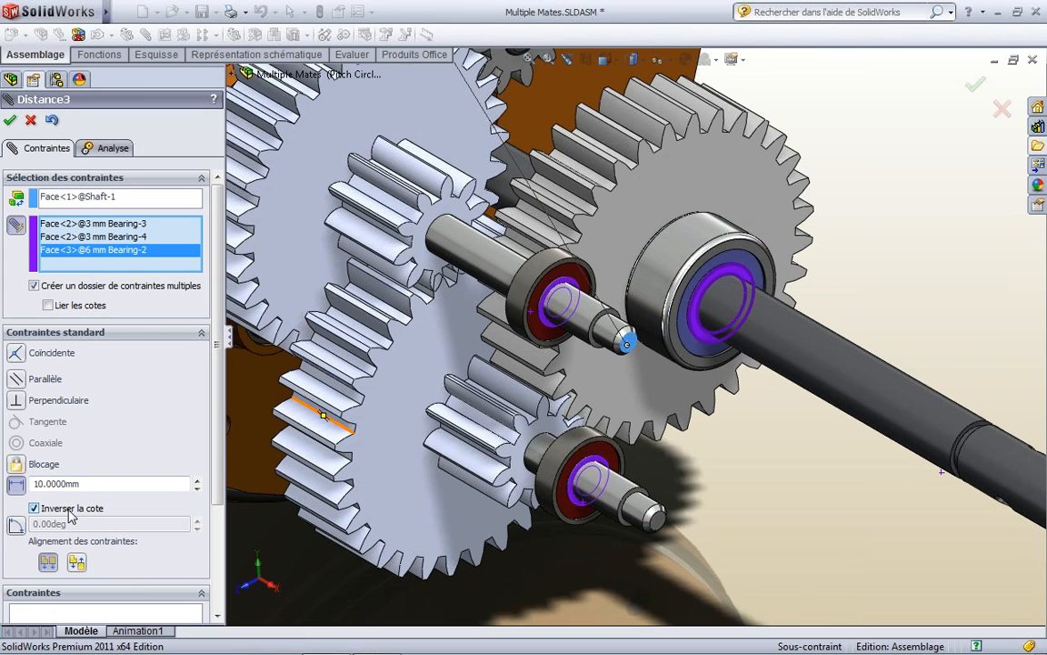
{"action": "left_click", "coordinate": [197, 489]}
{"action": "left_click", "coordinate": [197, 488]}
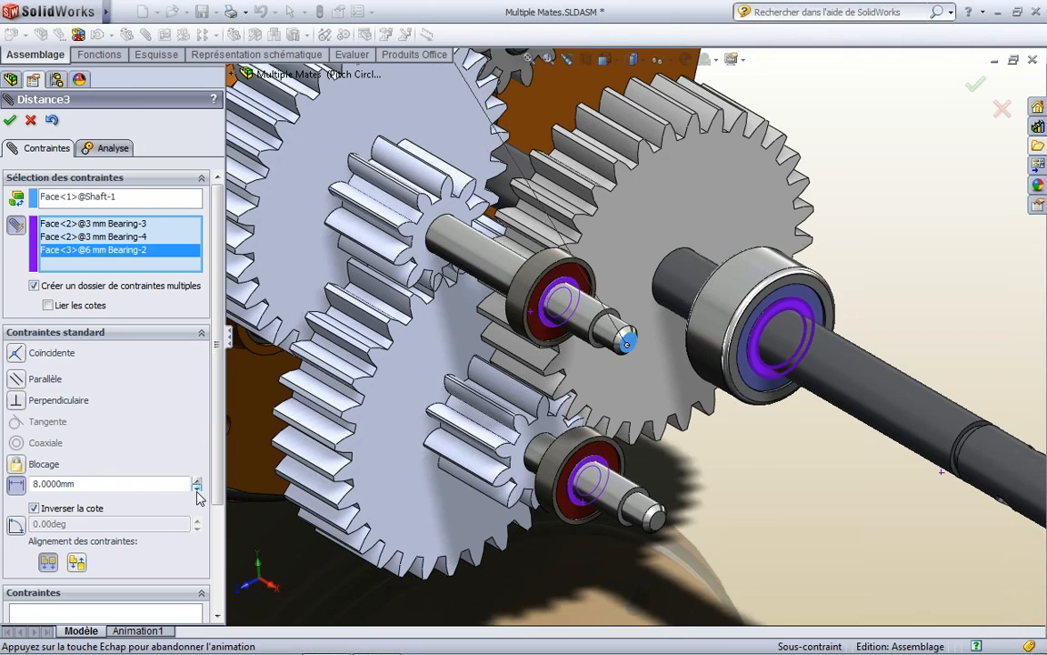
{"action": "left_click", "coordinate": [197, 489]}
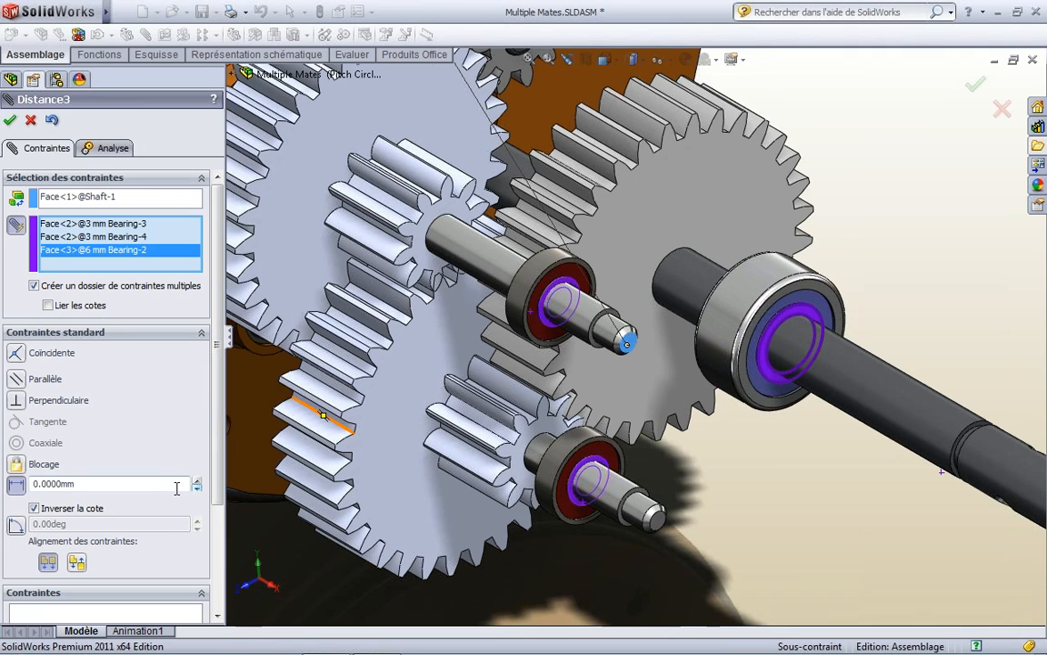
Compare the individual distance values of the two 3 mm bearings and the 6 mm bearing in the multiple mate.
{"action": "left_click", "coordinate": [93, 240]}
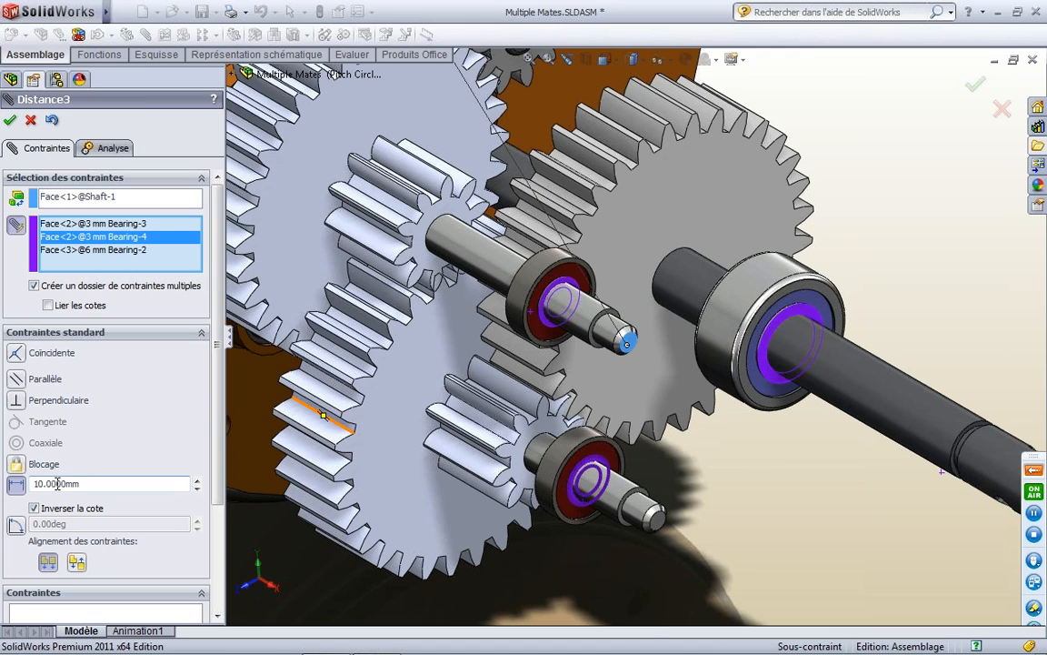
{"action": "left_click", "coordinate": [81, 251]}
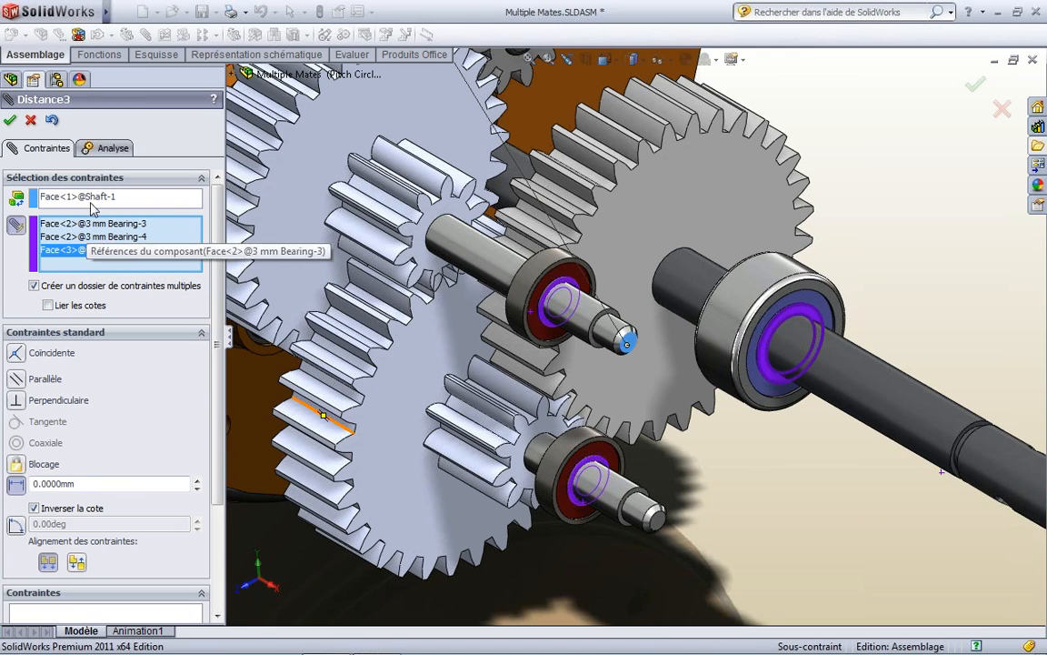
{"action": "left_click", "coordinate": [86, 223]}
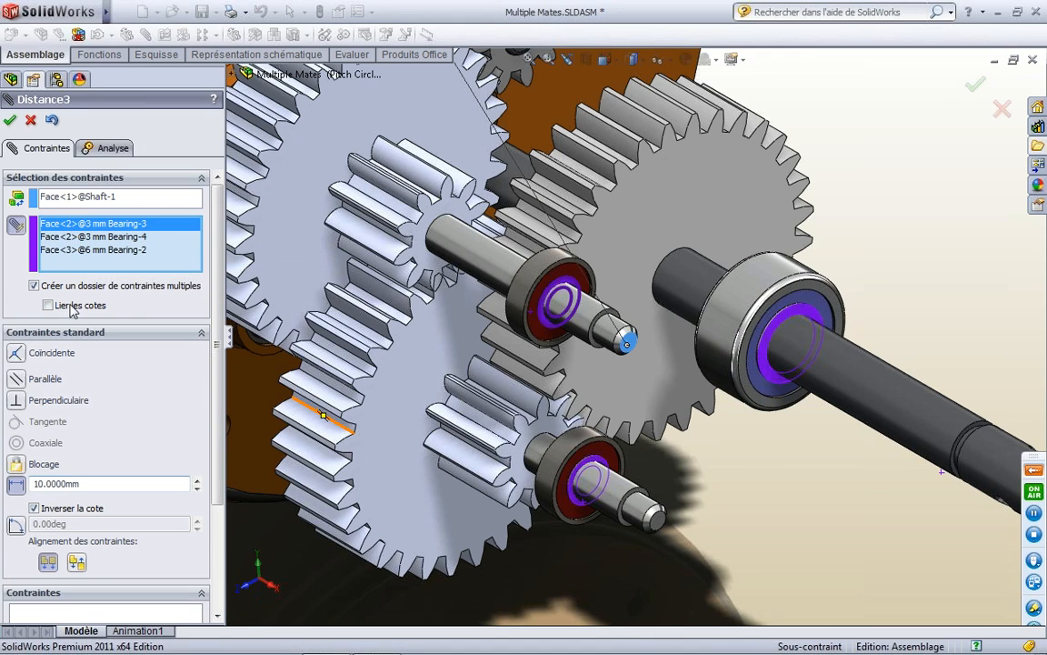
{"action": "left_click", "coordinate": [84, 251]}
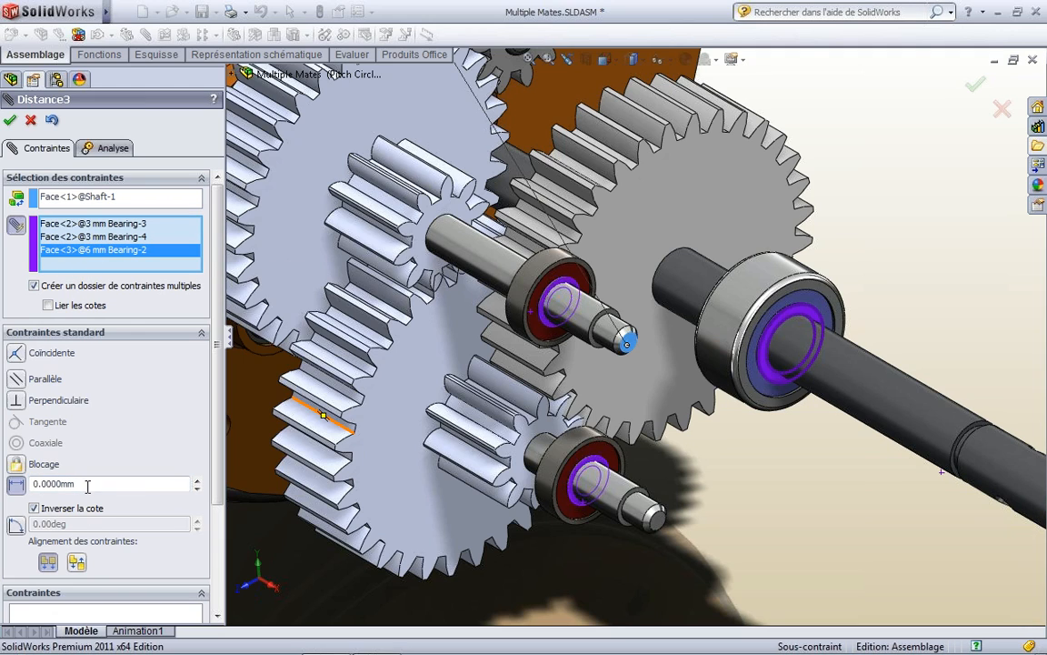
Set the 6 mm bearing's distance to 10 mm and finish the multiple distance mate.
{"action": "type", "text": "10"}
{"action": "key", "text": "Return"}
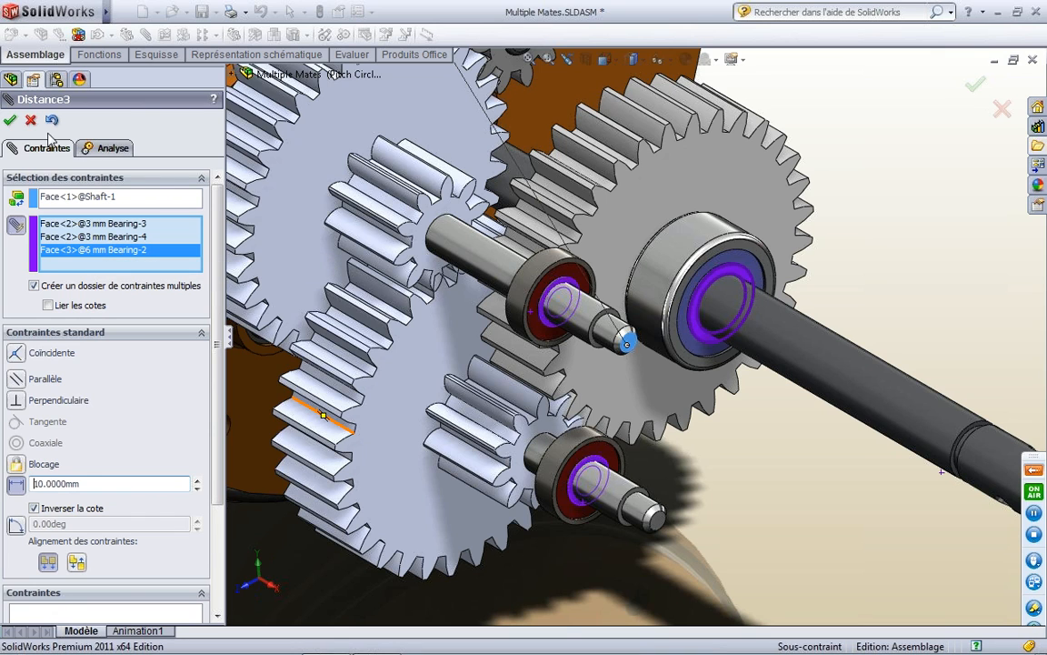
{"action": "left_click", "coordinate": [9, 121]}
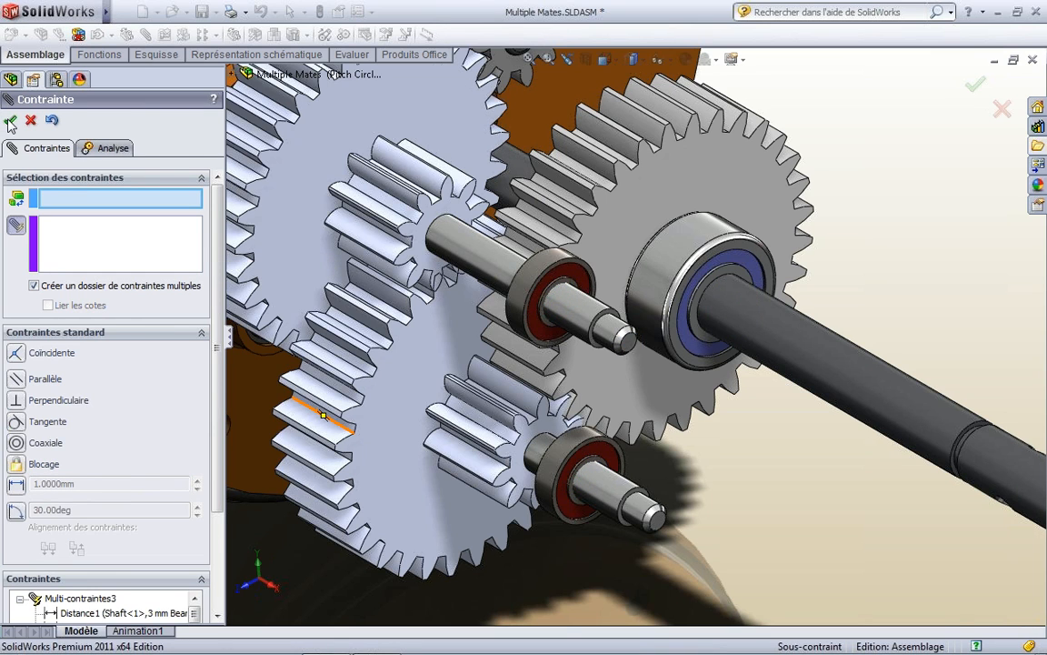
{"action": "left_click", "coordinate": [8, 121]}
Turn on the display of sketches to show the pitch circles of the gears.
{"action": "key", "text": "f"}
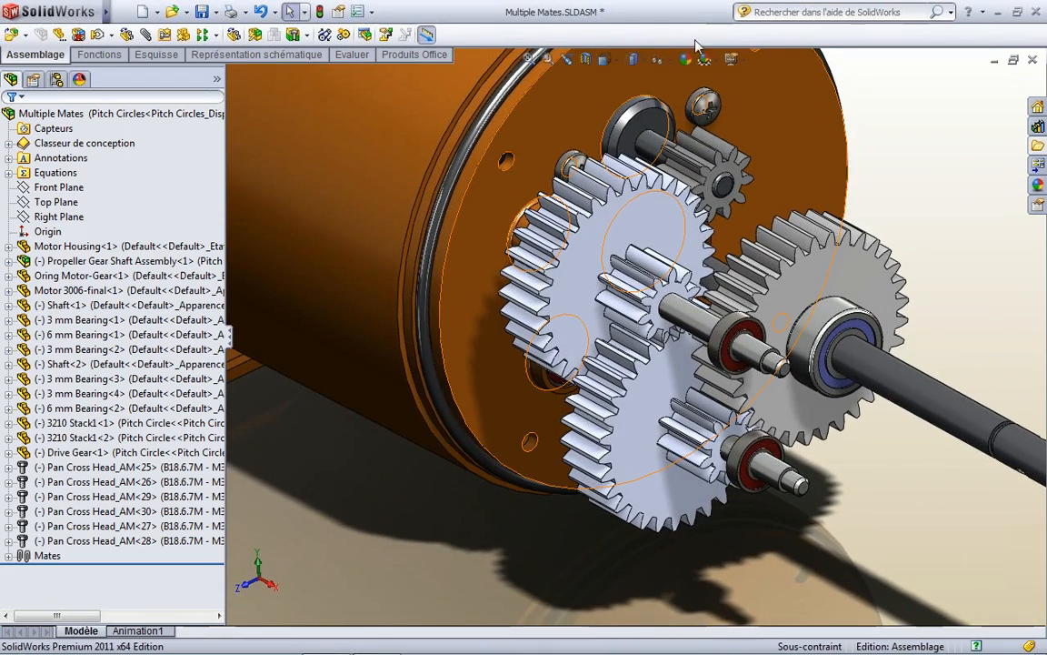
{"action": "left_click", "coordinate": [666, 60]}
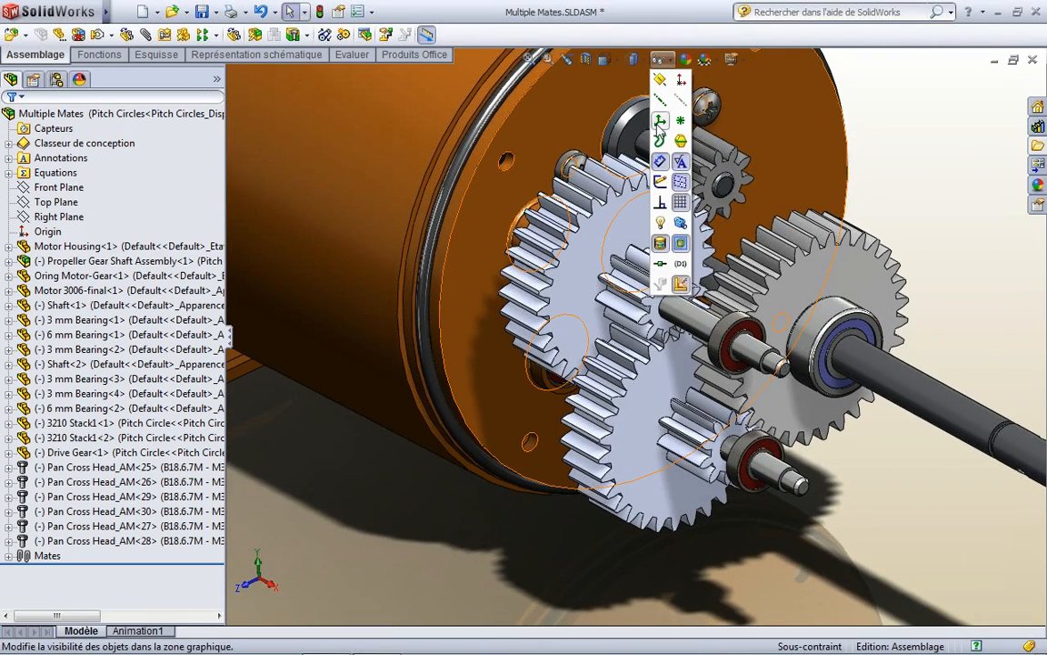
{"action": "left_click", "coordinate": [661, 183]}
{"action": "left_click", "coordinate": [314, 497]}
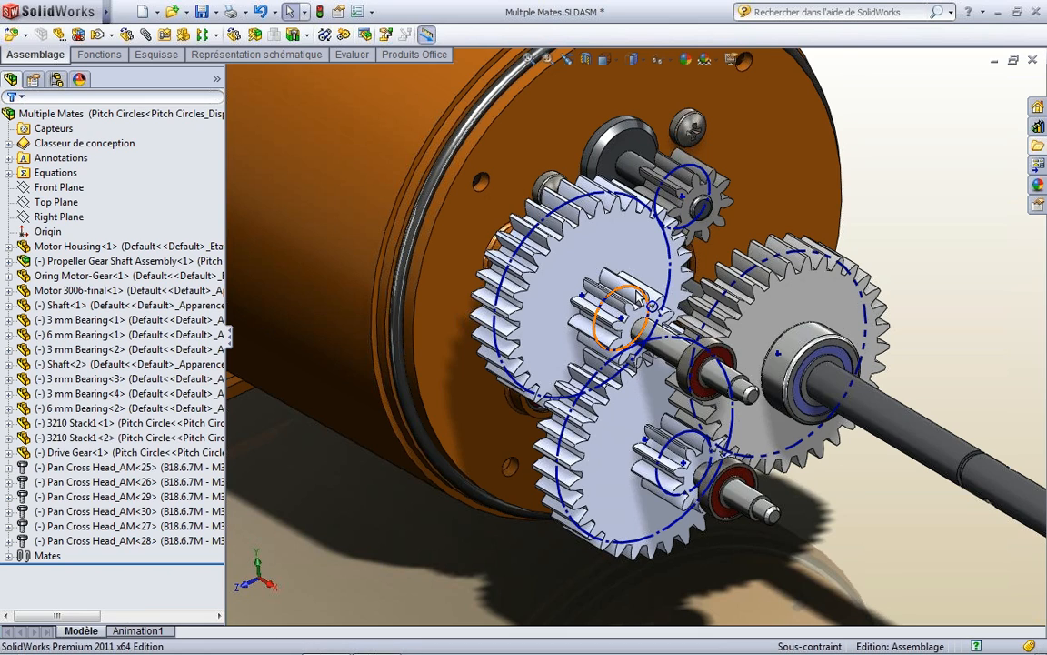
{"action": "left_click", "coordinate": [605, 301]}
{"action": "left_click", "coordinate": [897, 245]}
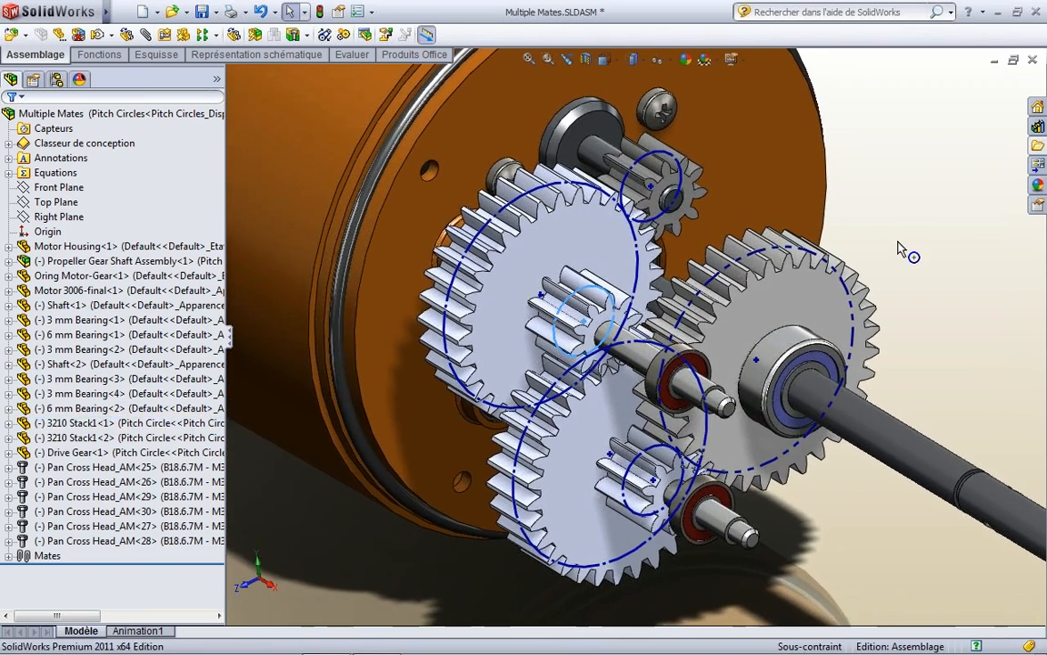
Add a gear mate between the upper stack gear's 32 mm pitch circle and the drive gear's 10 mm pitch circle.
{"action": "left_click_drag", "start_coordinate": [223, 556], "coordinate": [179, 557]}
{"action": "key", "text": "s"}
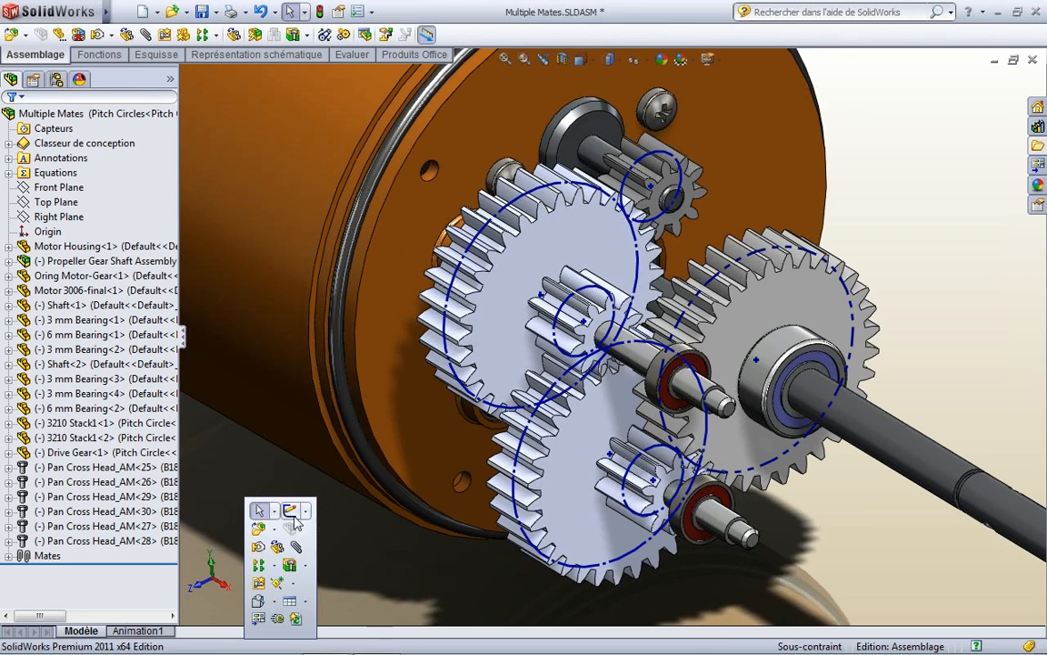
{"action": "left_click", "coordinate": [290, 512]}
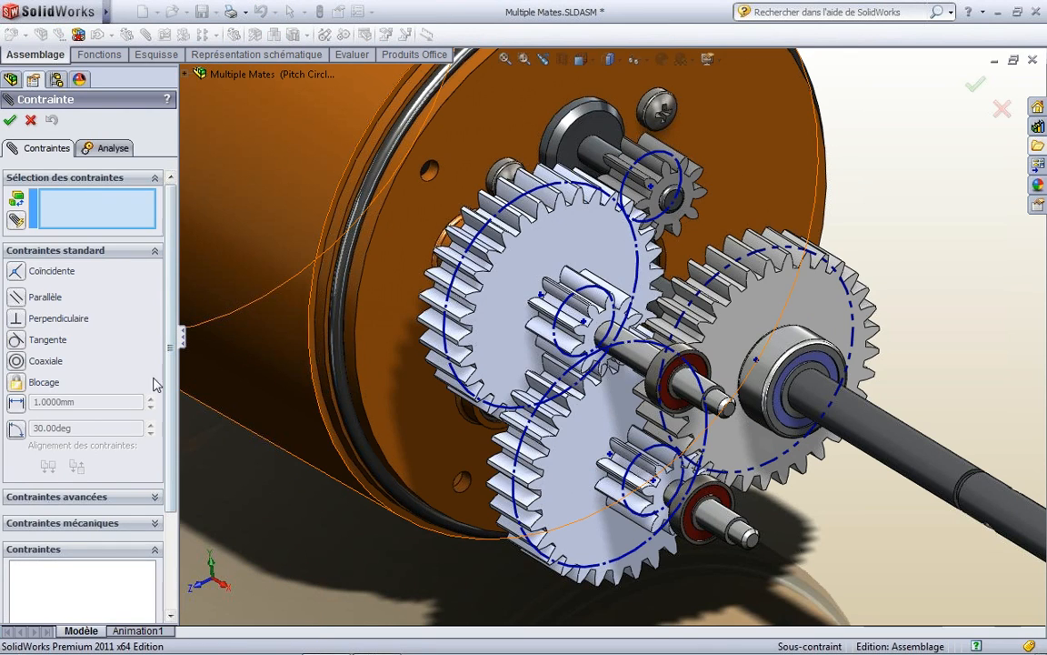
{"action": "left_click", "coordinate": [115, 525]}
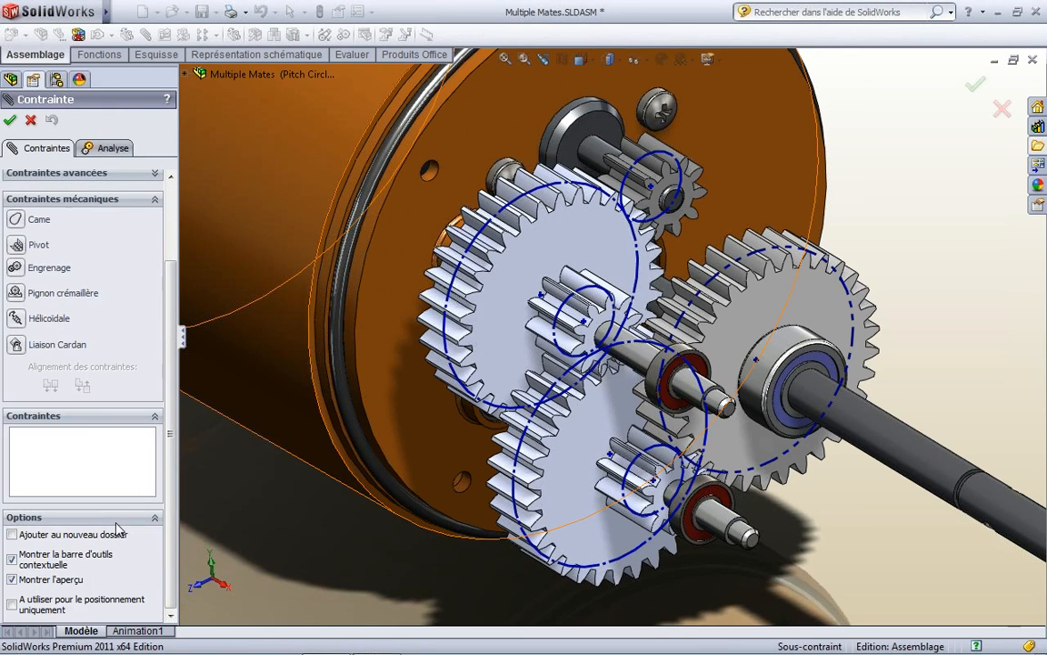
{"action": "left_click", "coordinate": [16, 268]}
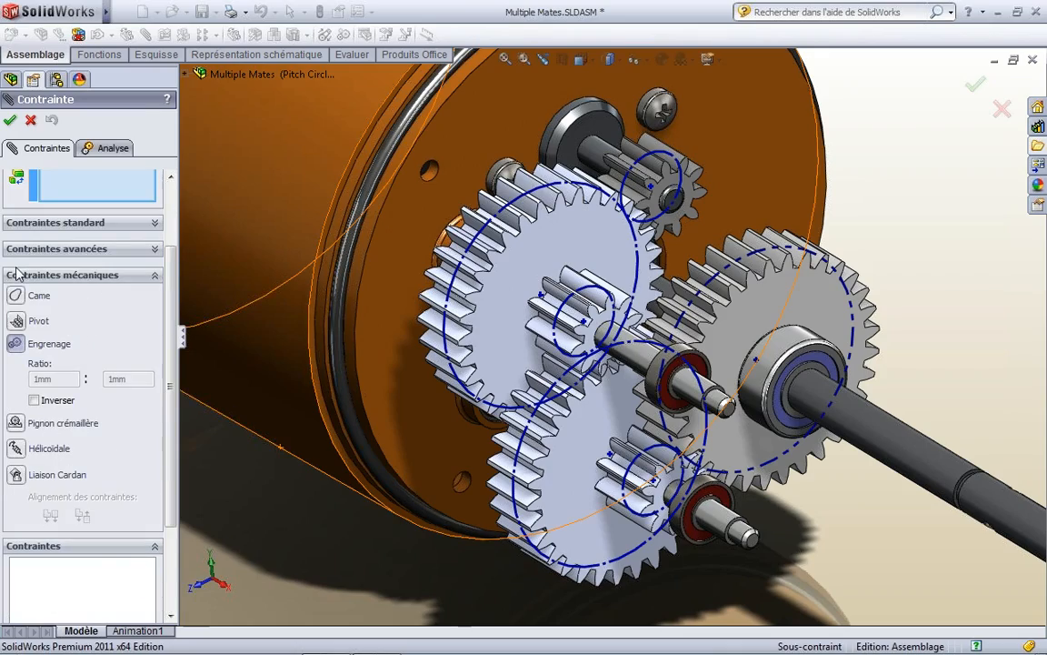
{"action": "mouse_move", "coordinate": [701, 387]}
{"action": "middle_mouse_down"}
{"action": "mouse_move", "coordinate": [720, 374]}
{"action": "mouse_move", "coordinate": [684, 394]}
{"action": "mouse_move", "coordinate": [627, 314]}
{"action": "middle_mouse_up"}
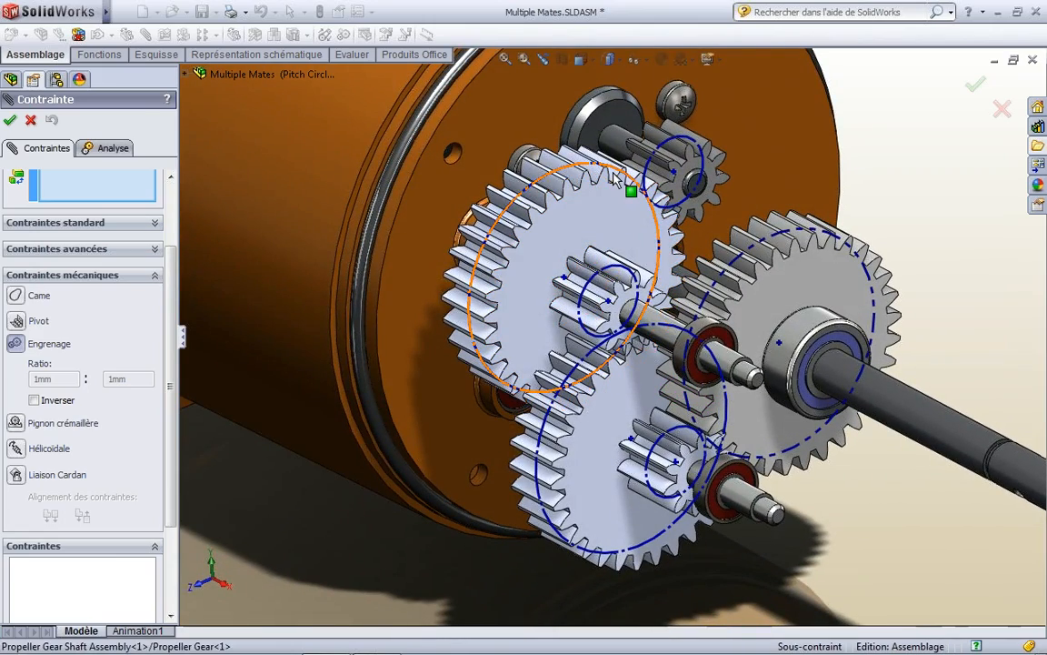
{"action": "left_click", "coordinate": [646, 182]}
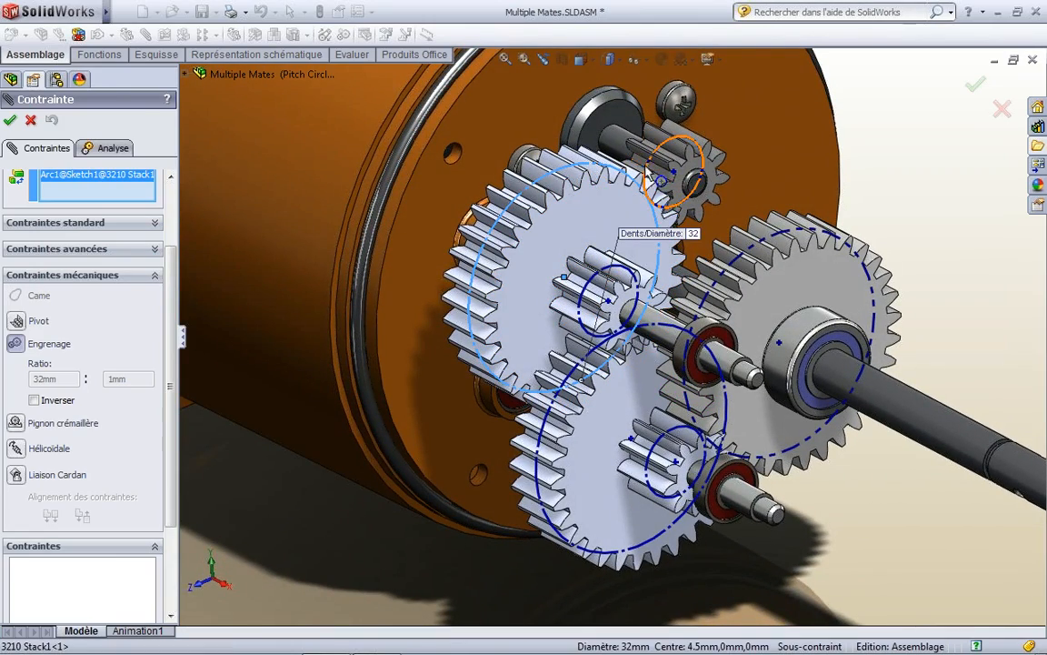
{"action": "left_click", "coordinate": [648, 184]}
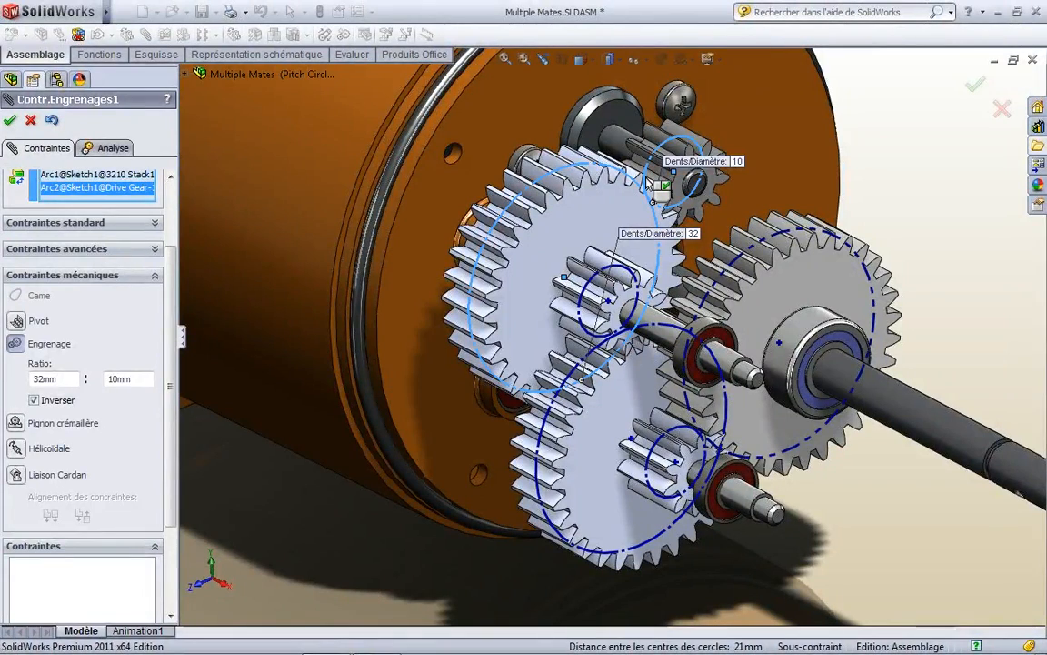
{"action": "key", "text": "Return"}
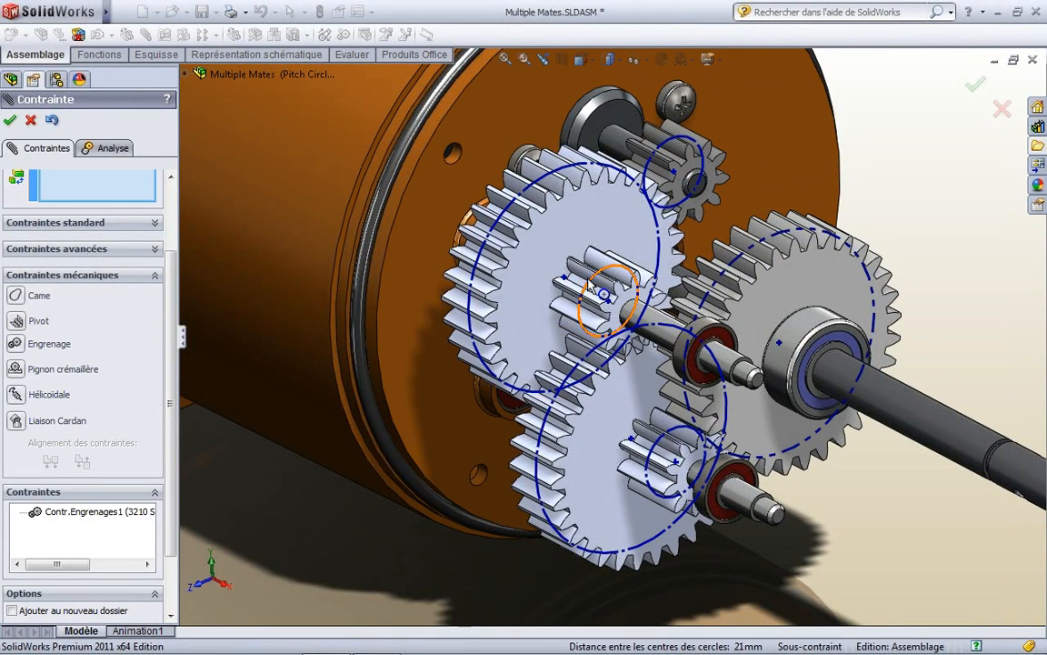
{"action": "left_click", "coordinate": [597, 338]}
{"action": "left_click", "coordinate": [669, 337]}
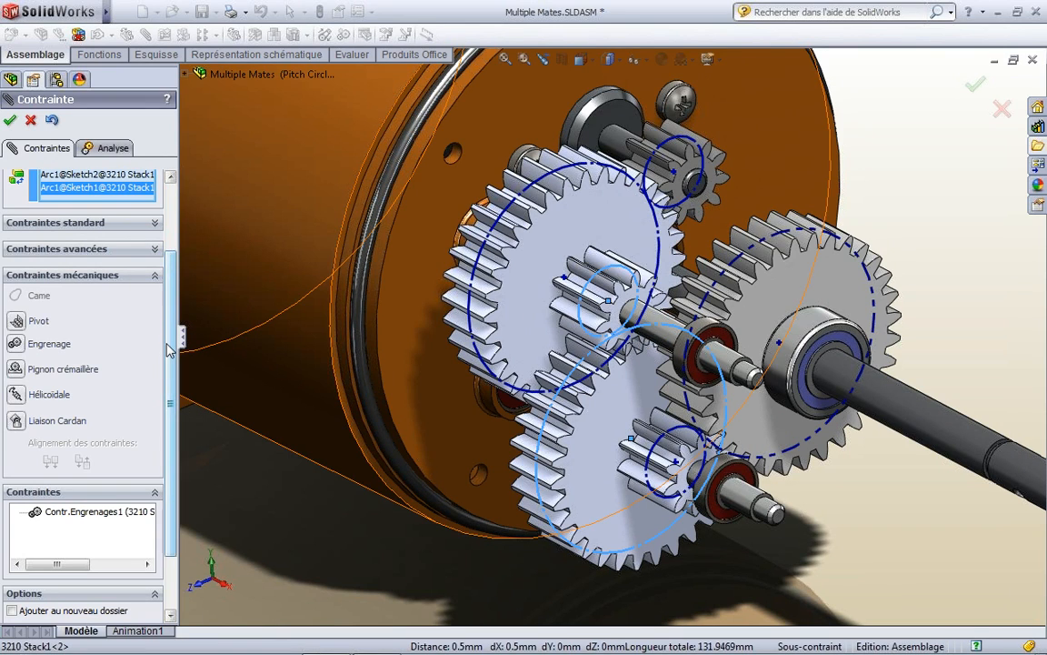
{"action": "left_click", "coordinate": [11, 122]}
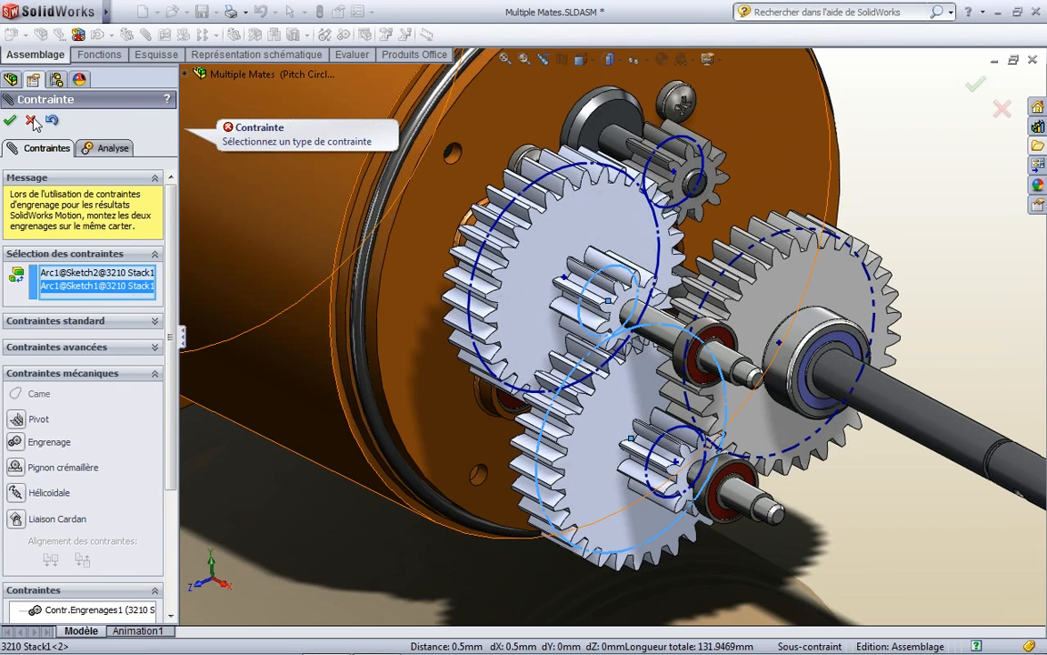
{"action": "left_click", "coordinate": [31, 121]}
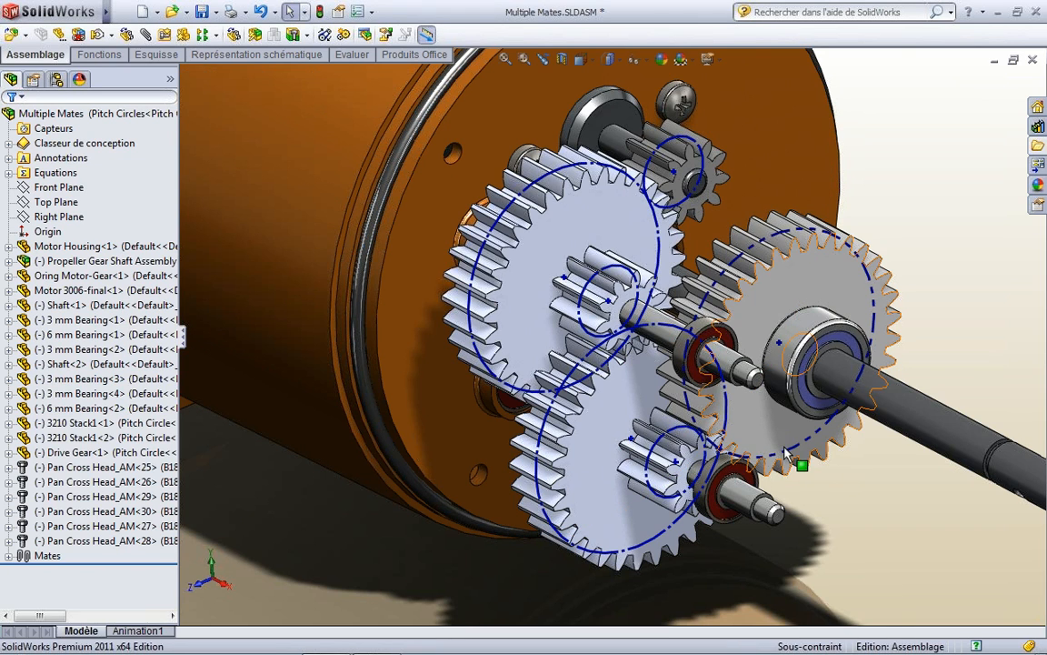
Add a gear mate between the lower stack pinion's 10 mm pitch circle and the propeller gear's 32 mm pitch circle.
{"action": "left_click", "coordinate": [787, 454]}
{"action": "left_click", "coordinate": [788, 487]}
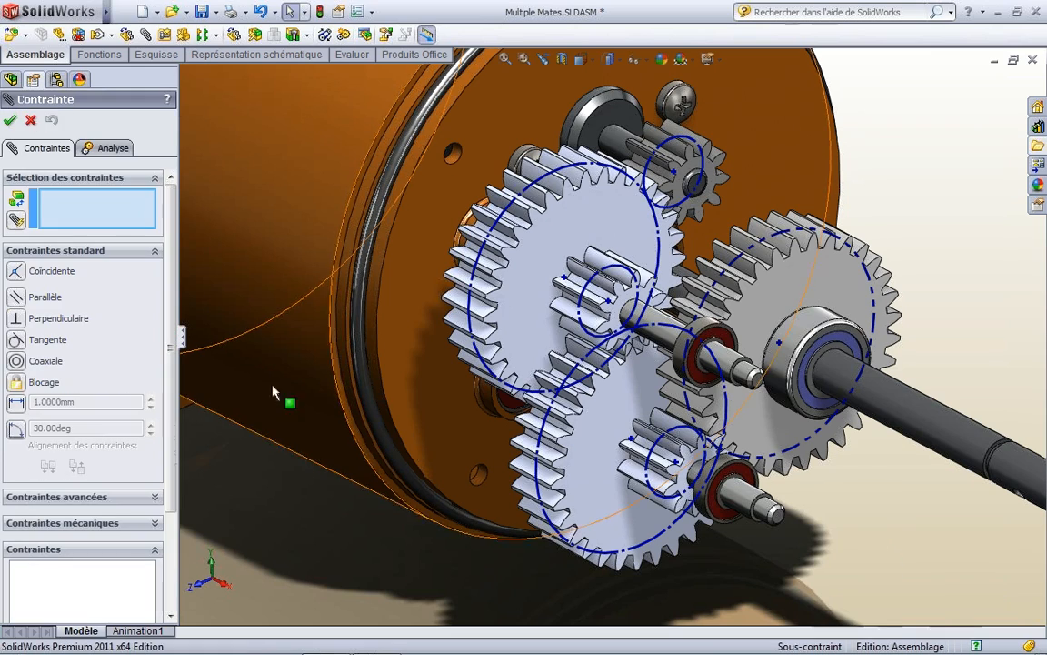
{"action": "left_click", "coordinate": [154, 497]}
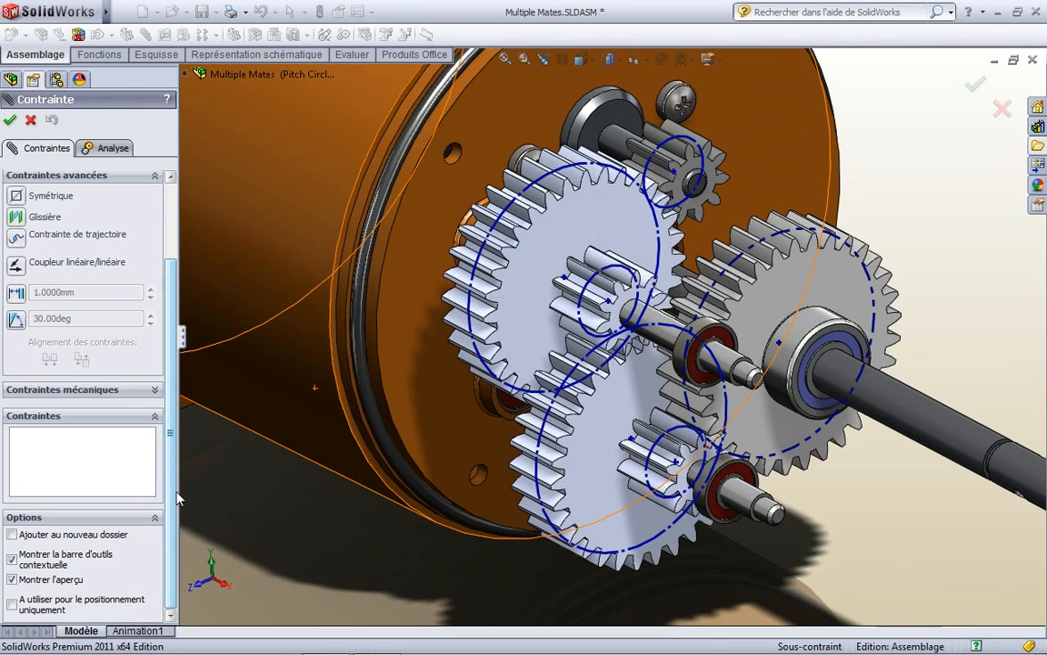
{"action": "scroll", "coordinate": [172, 494], "scroll_direction": "up", "scroll_amount": 3}
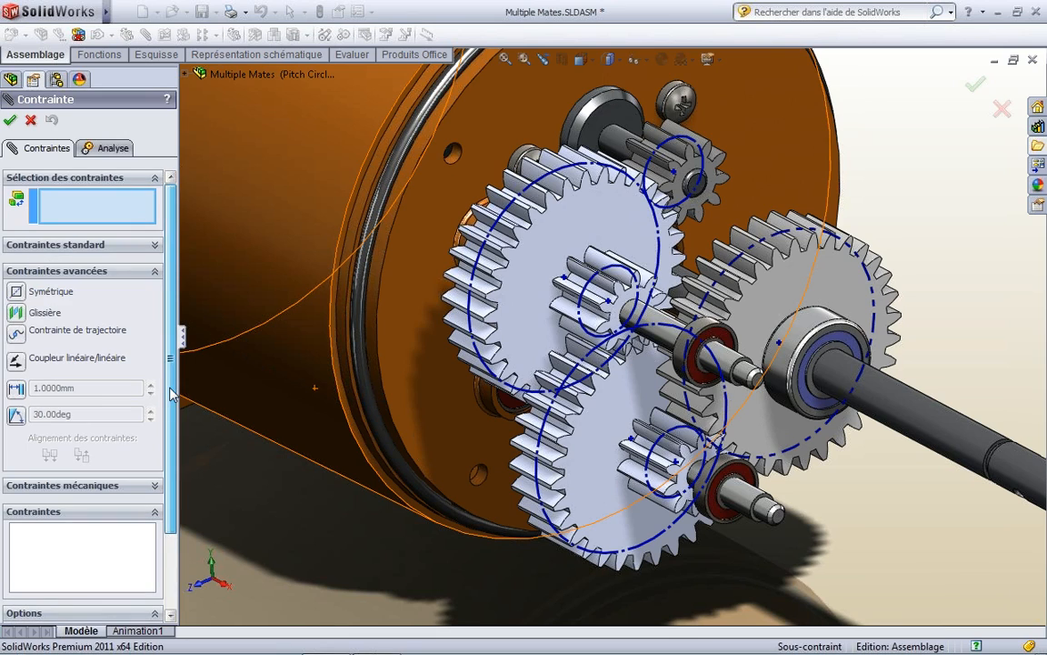
{"action": "left_click", "coordinate": [154, 271]}
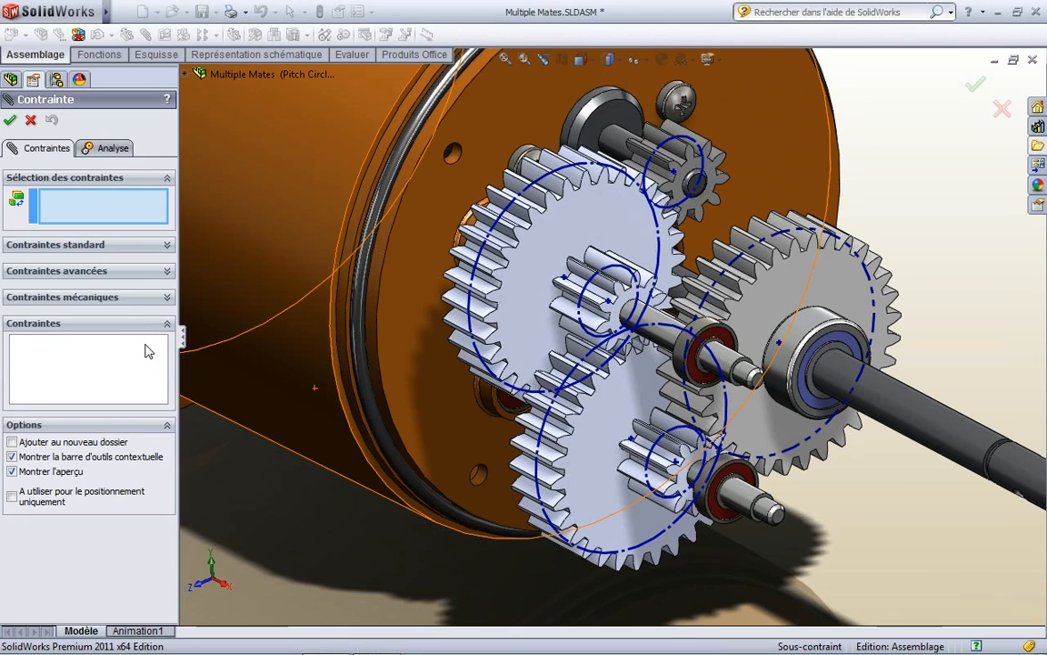
{"action": "left_click", "coordinate": [171, 300]}
{"action": "left_click", "coordinate": [17, 368]}
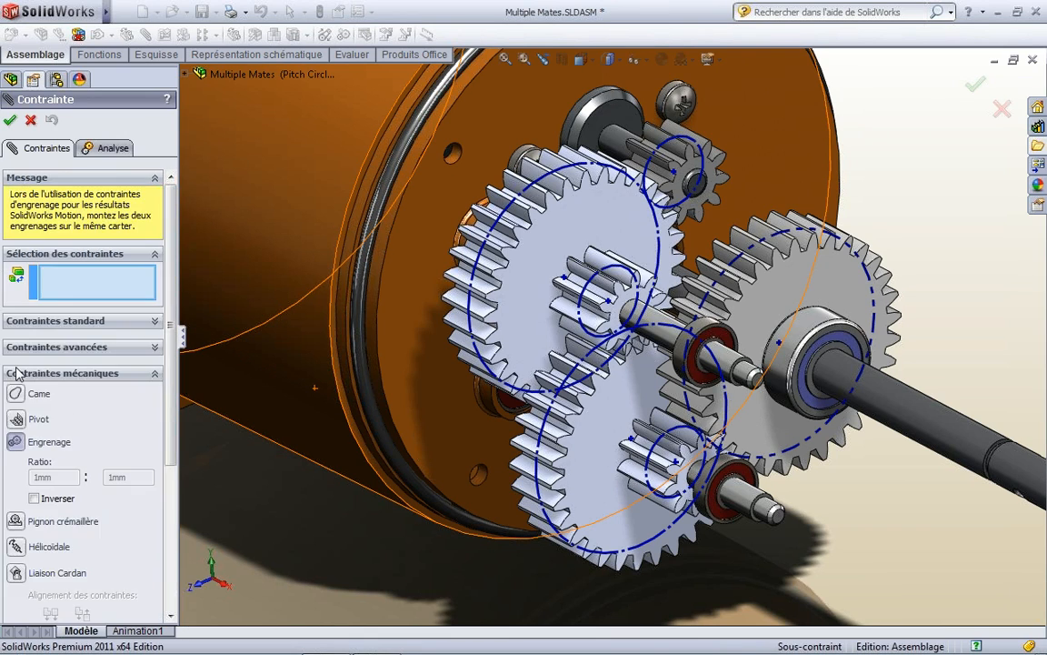
{"action": "middle_click_drag", "start_coordinate": [484, 397], "coordinate": [623, 424]}
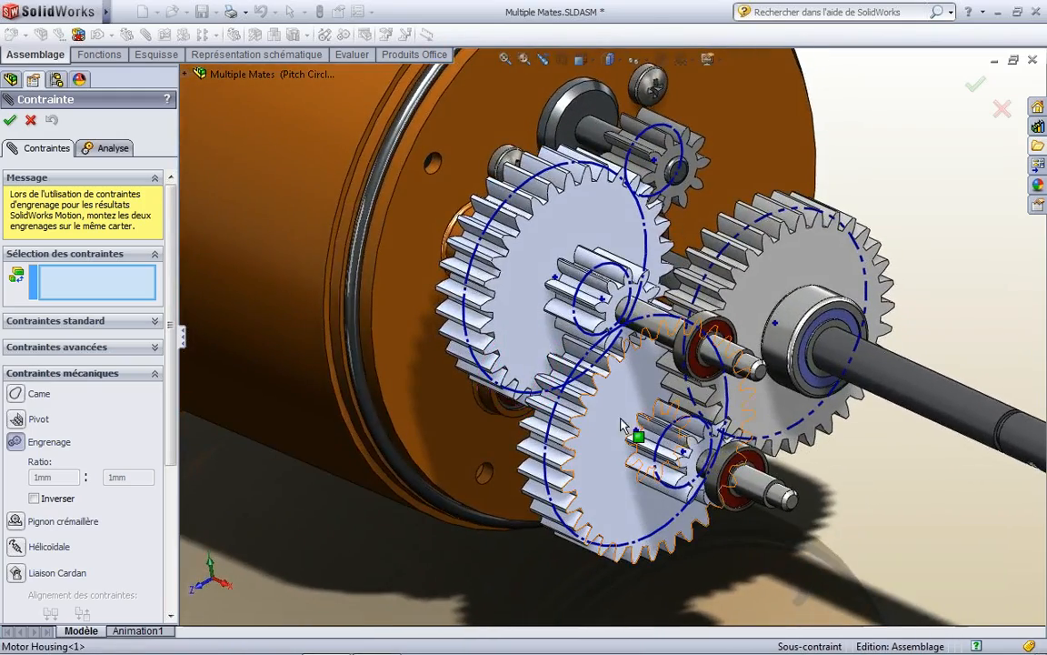
{"action": "left_click", "coordinate": [673, 438]}
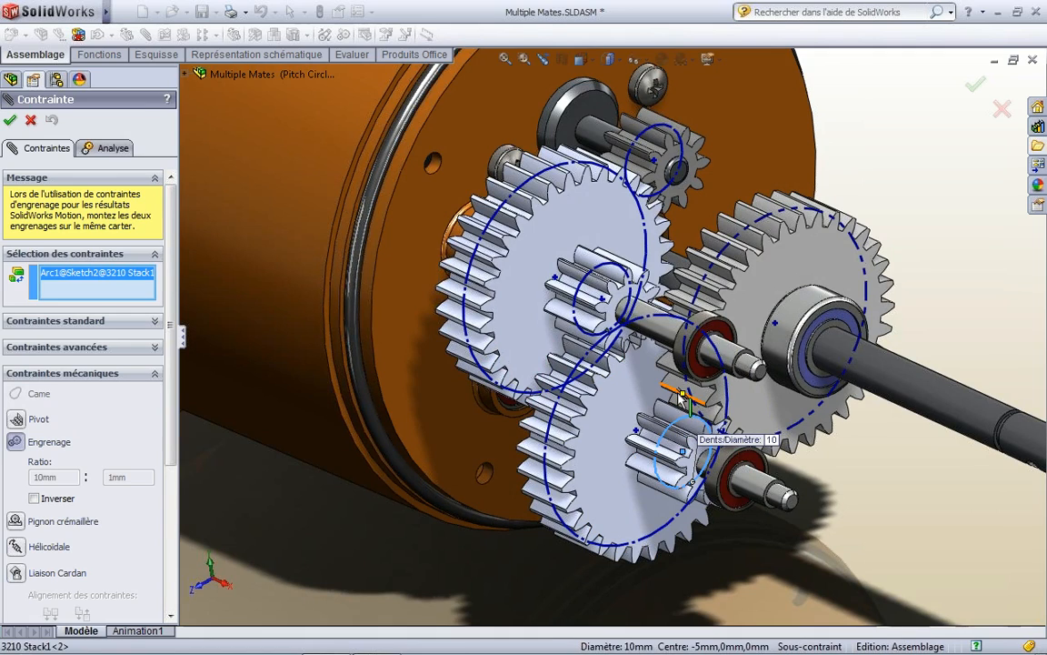
{"action": "left_click", "coordinate": [698, 403]}
{"action": "right_click", "coordinate": [691, 401]}
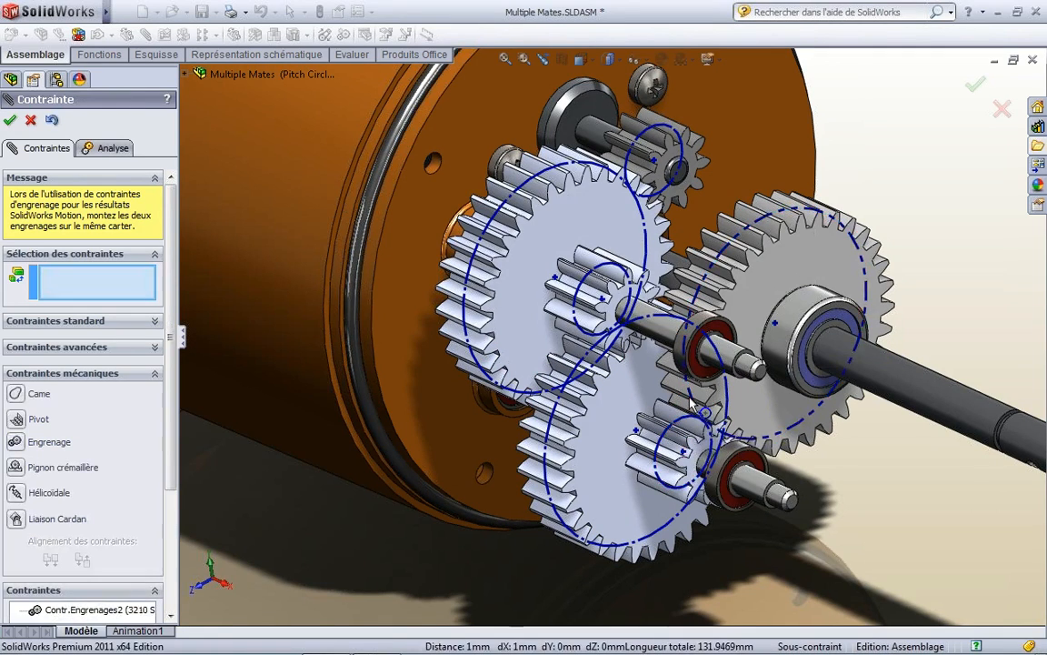
Add a gear mate between the upper stack pinion's 10 mm pitch circle and the lower stack gear's 32 mm pitch circle.
{"action": "left_click", "coordinate": [14, 445]}
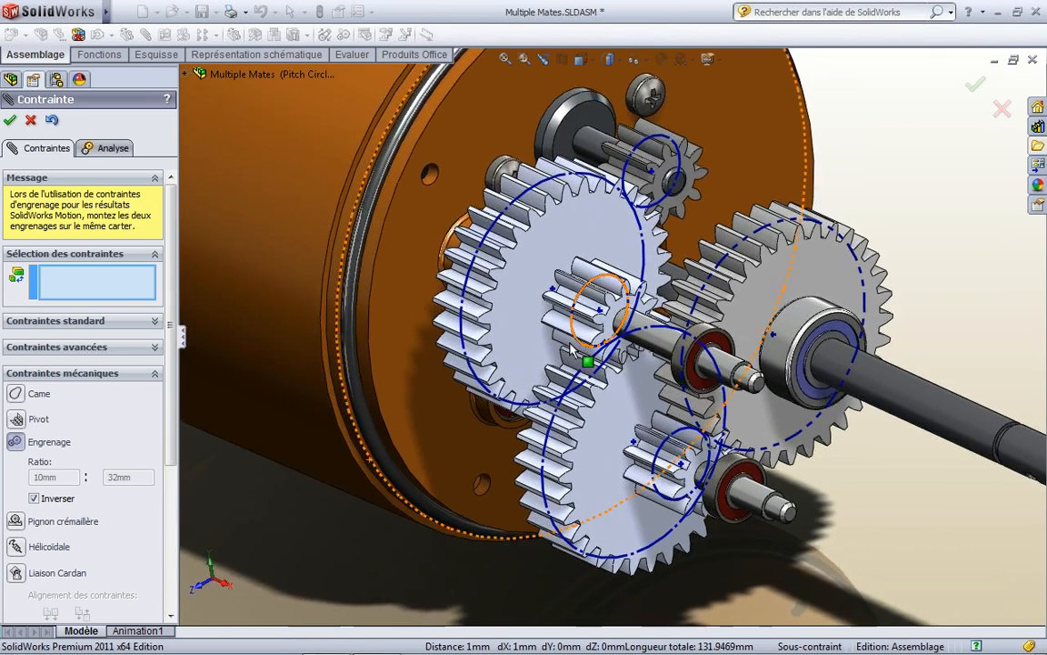
{"action": "left_click", "coordinate": [582, 348]}
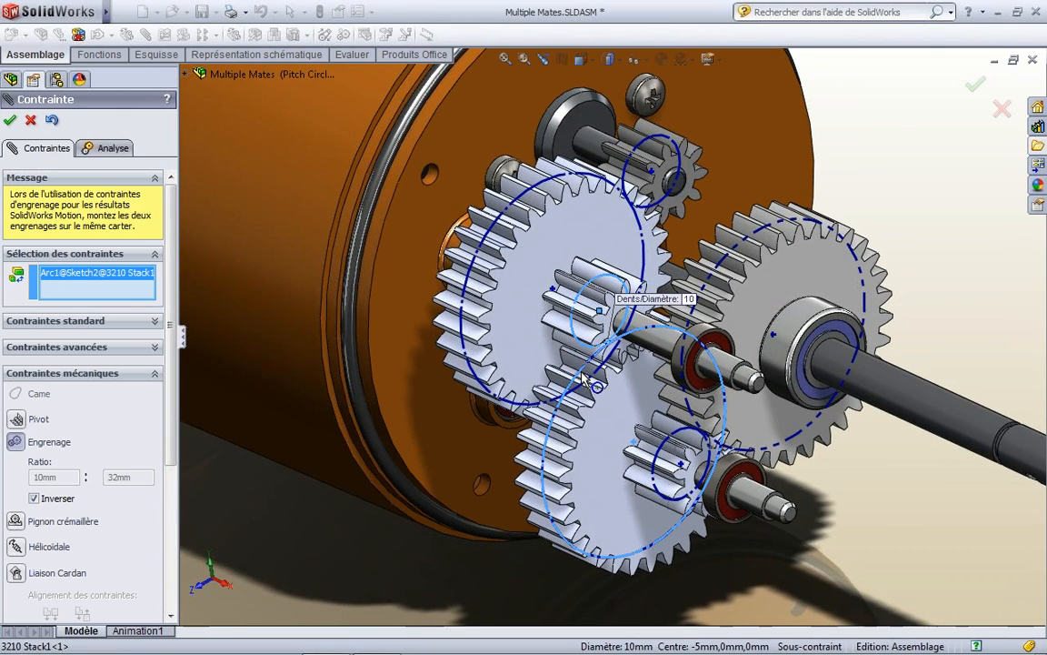
{"action": "left_click", "coordinate": [585, 377]}
{"action": "right_click", "coordinate": [587, 379]}
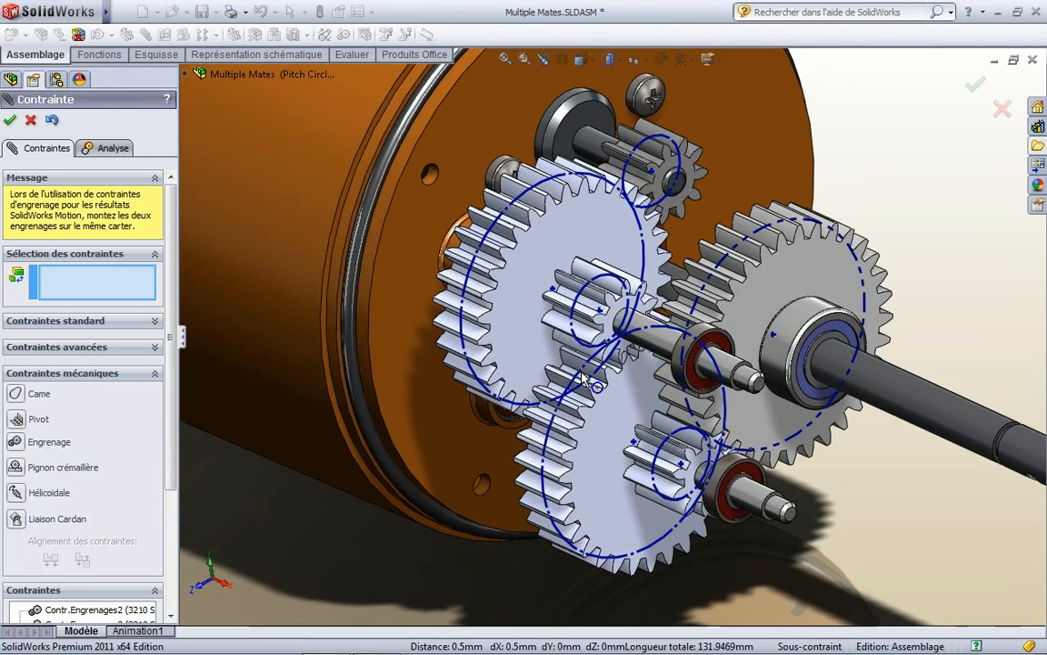
Finish adding mates and rotate the propeller gear to test the motion of the gear train.
{"action": "left_click", "coordinate": [9, 119]}
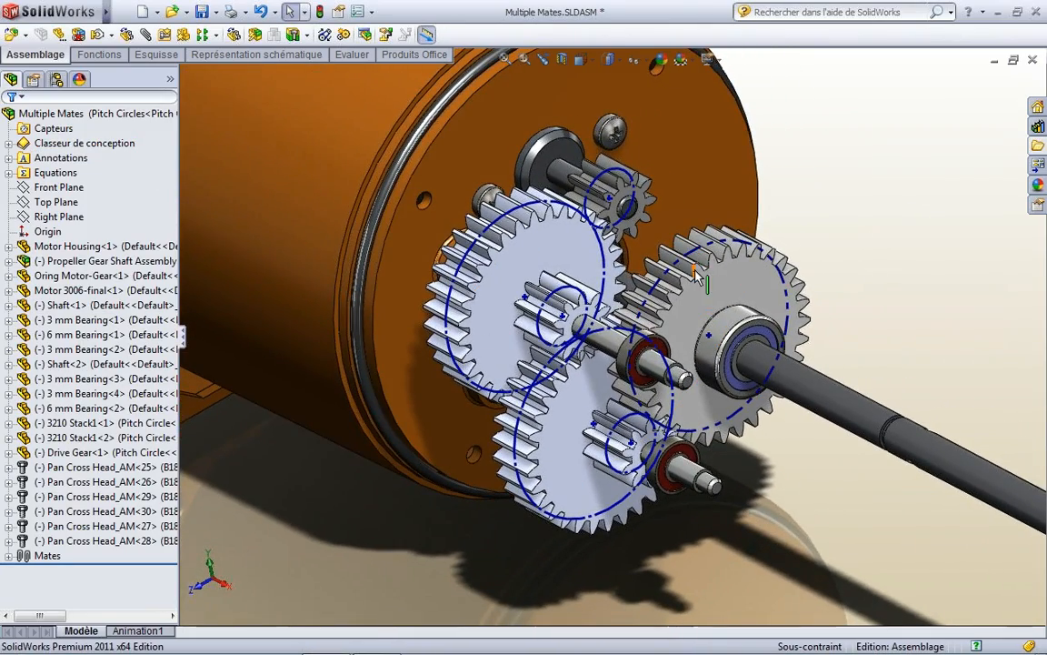
{"action": "left_click_drag", "start_coordinate": [698, 271], "coordinate": [727, 257]}
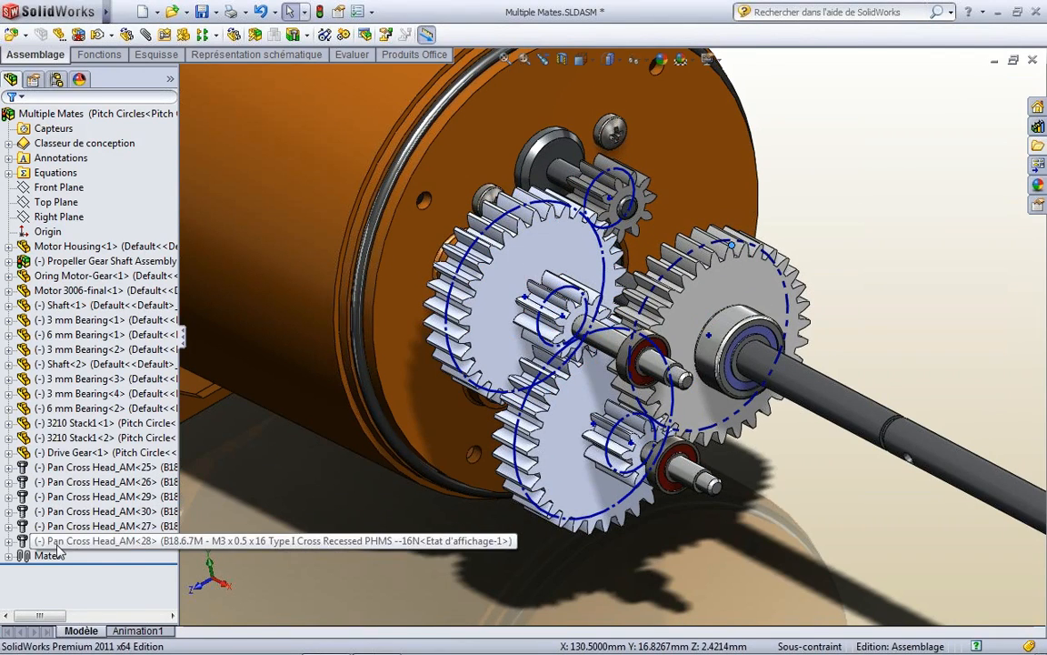
Review the definition and rotation direction of the gear mate between the upper stack gear and the drive gear, leaving it unedited.
{"action": "left_click", "coordinate": [11, 557]}
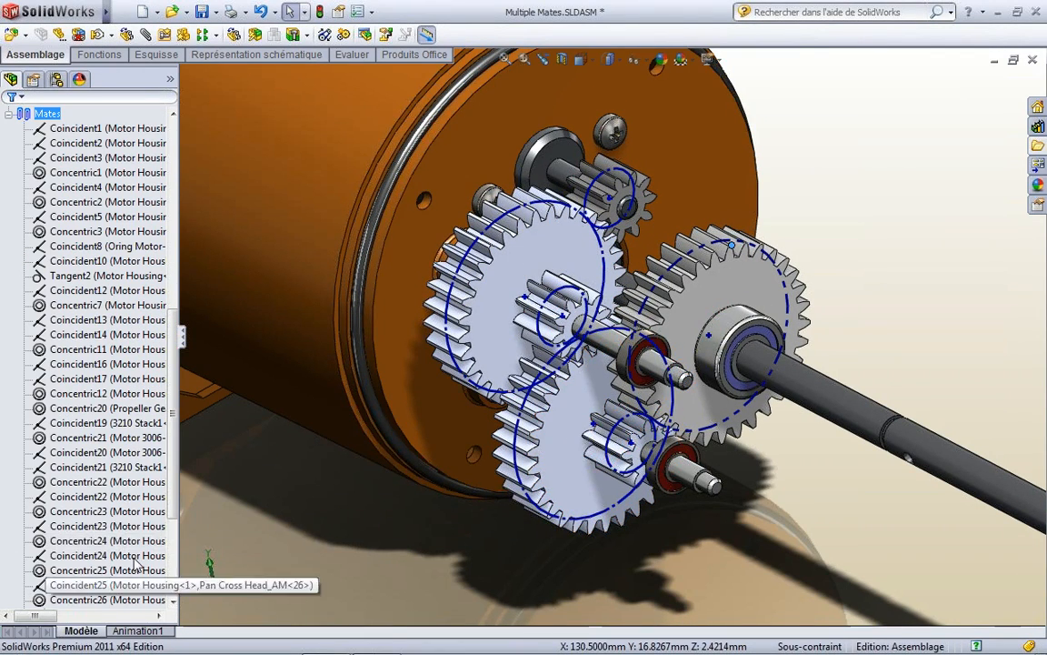
{"action": "scroll", "coordinate": [173, 509], "scroll_direction": "down", "scroll_amount": 4}
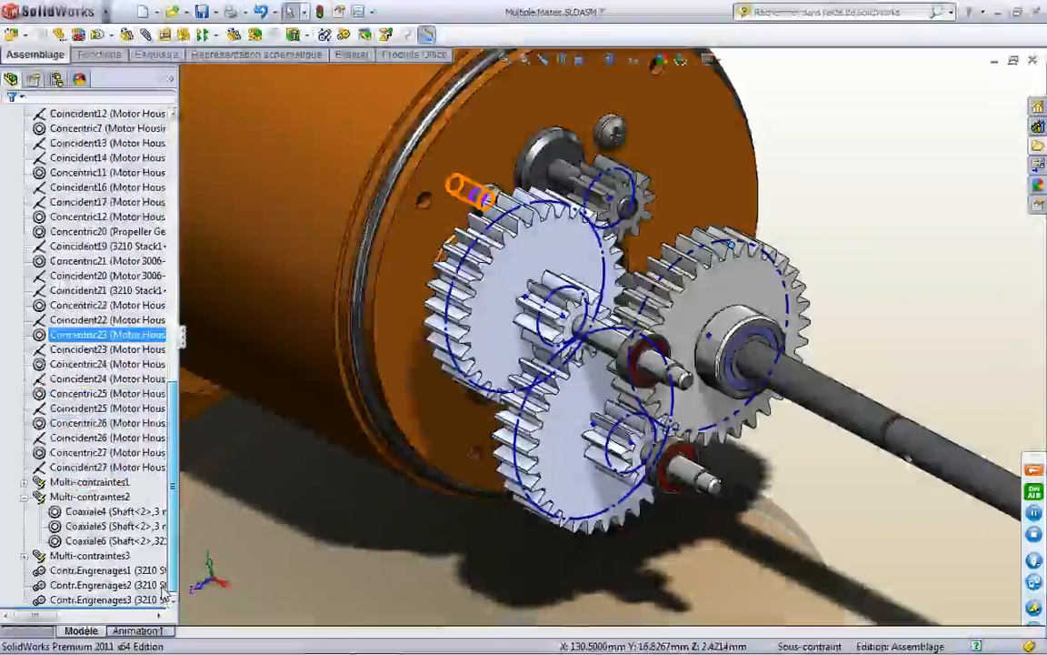
{"action": "left_click", "coordinate": [90, 570]}
{"action": "left_click", "coordinate": [100, 527]}
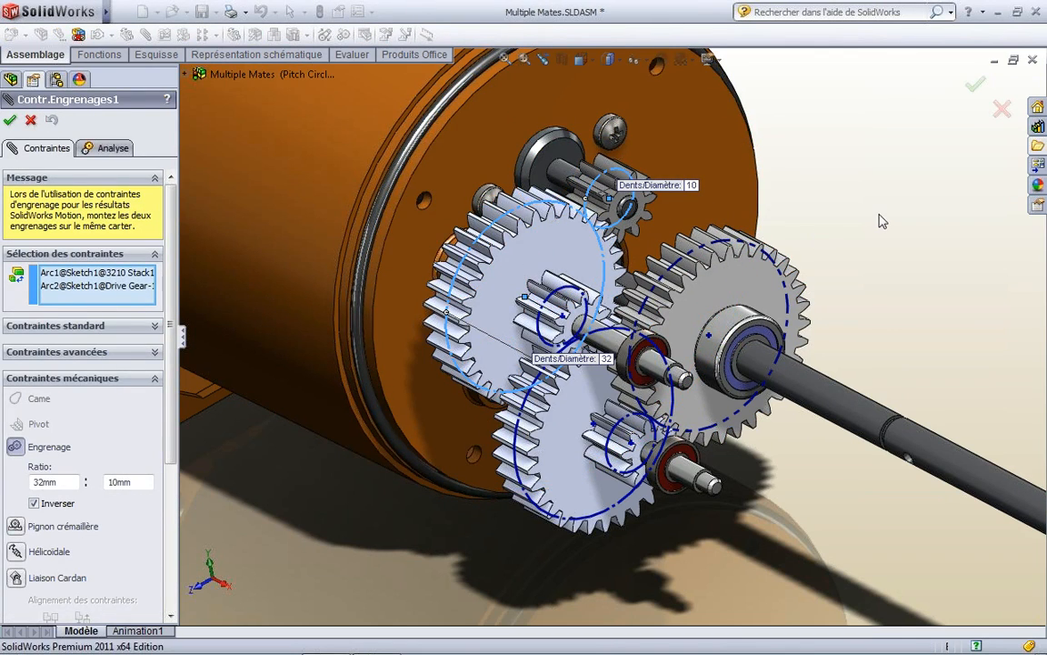
{"action": "mouse_move", "coordinate": [552, 238]}
{"action": "left_mouse_down"}
{"action": "mouse_move", "coordinate": [534, 265]}
{"action": "mouse_move", "coordinate": [552, 235]}
{"action": "mouse_move", "coordinate": [540, 249]}
{"action": "left_mouse_up"}
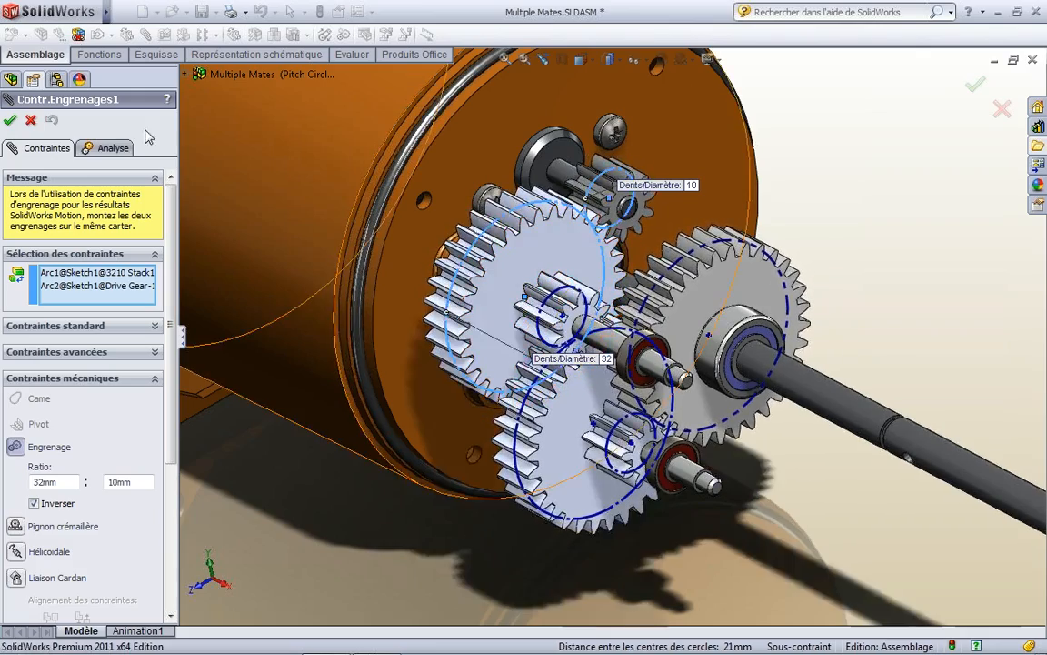
{"action": "left_click", "coordinate": [31, 120]}
Review the definition and rotation direction of the gear mate between the lower stack pinion and the propeller gear, leaving it unedited.
{"action": "left_click", "coordinate": [100, 585]}
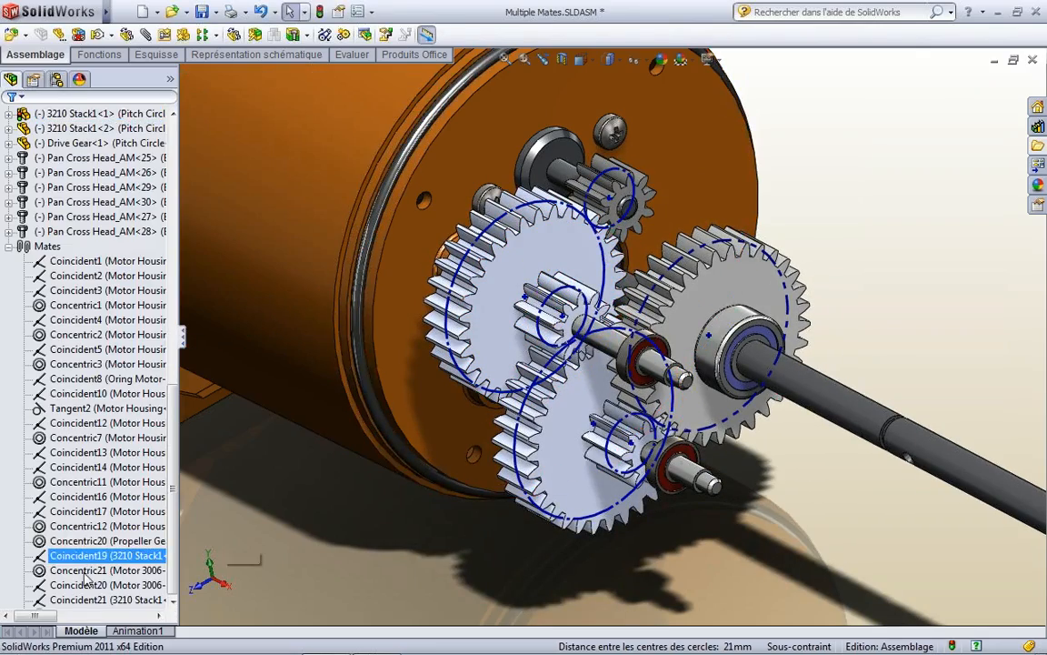
{"action": "left_click", "coordinate": [176, 571]}
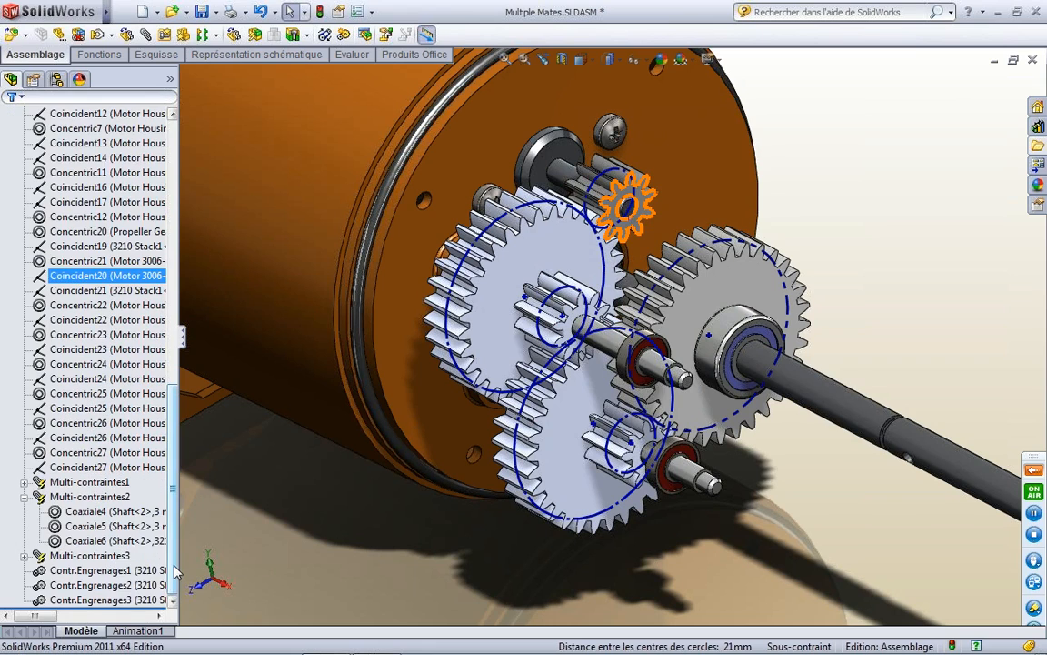
{"action": "left_click", "coordinate": [104, 585]}
{"action": "left_click", "coordinate": [110, 537]}
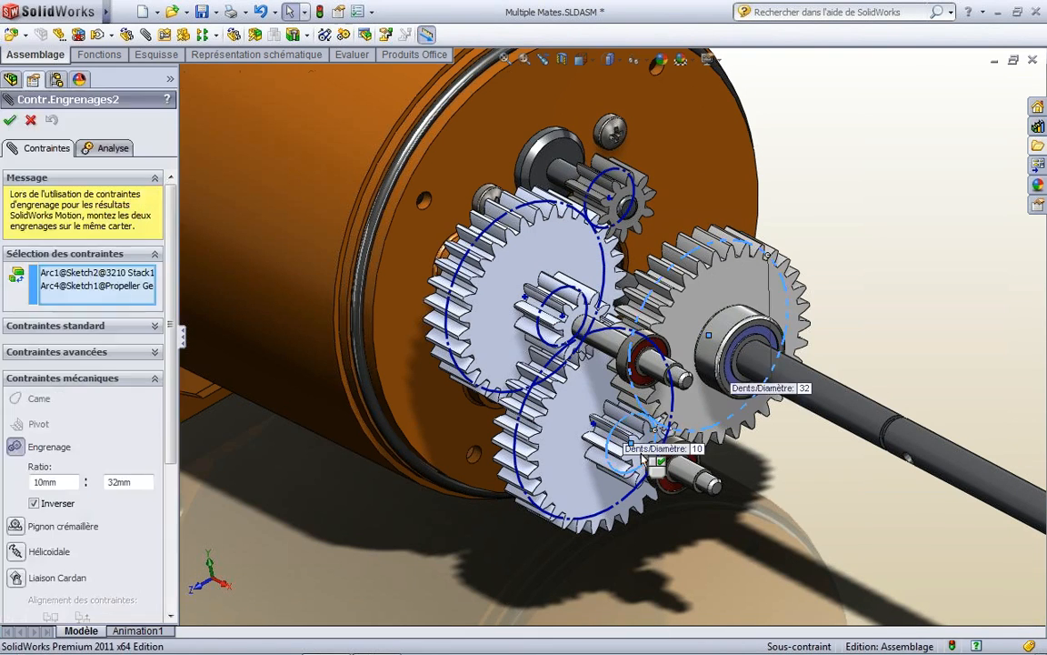
{"action": "left_click_drag", "start_coordinate": [720, 283], "coordinate": [715, 285]}
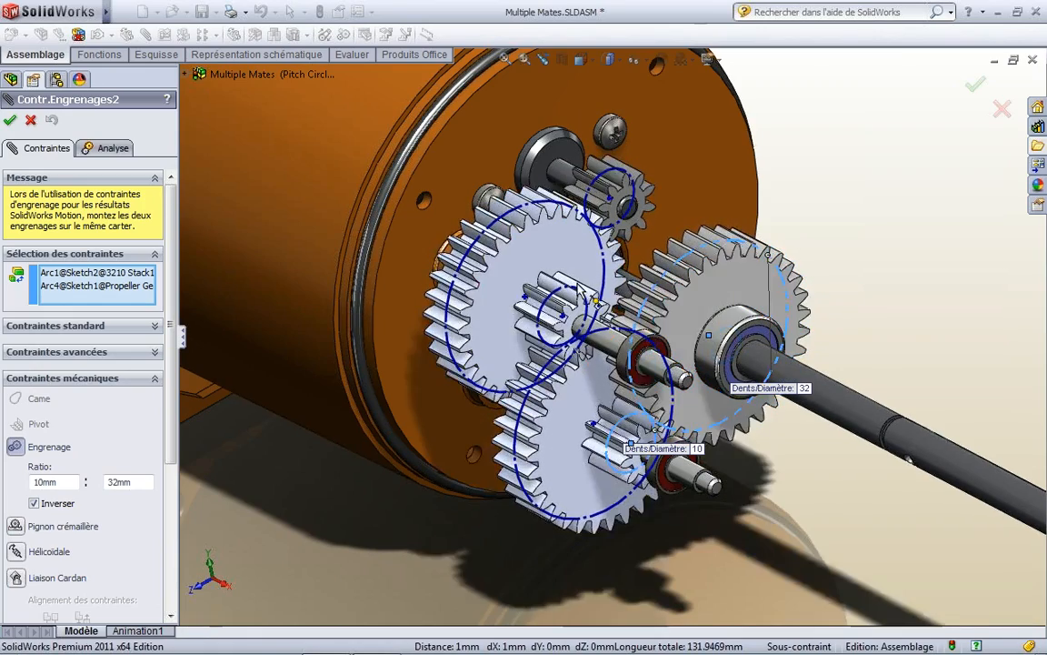
{"action": "left_click", "coordinate": [32, 121]}
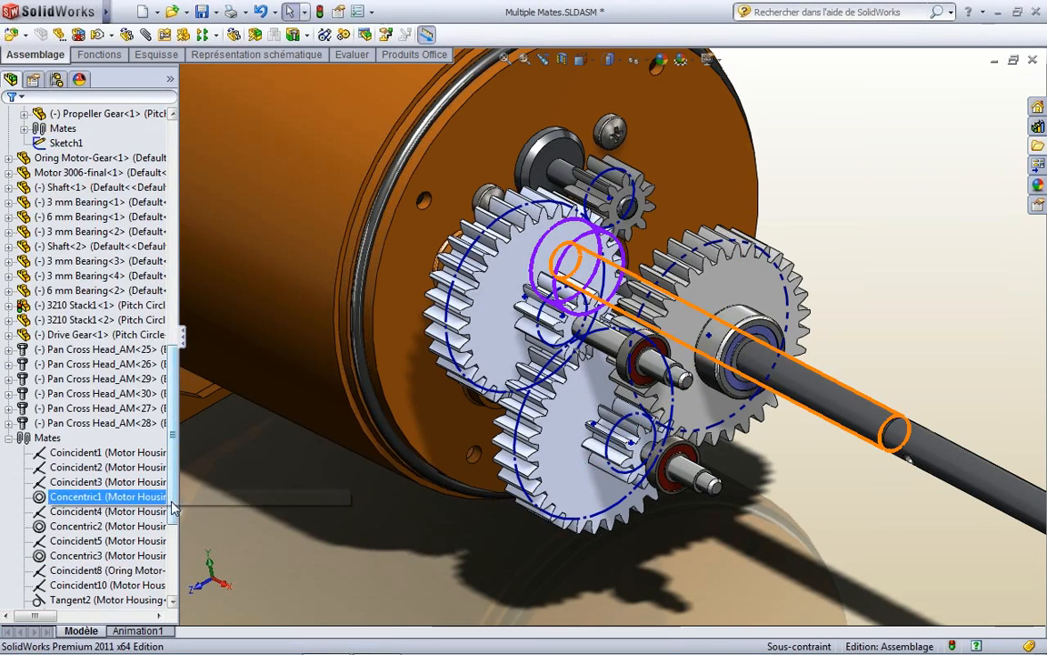
Turn off the reversed direction in the gear mate between the two stack gears.
{"action": "scroll", "coordinate": [173, 536], "scroll_direction": "down", "scroll_amount": 8}
{"action": "scroll", "coordinate": [177, 573], "scroll_direction": "down", "scroll_amount": 1}
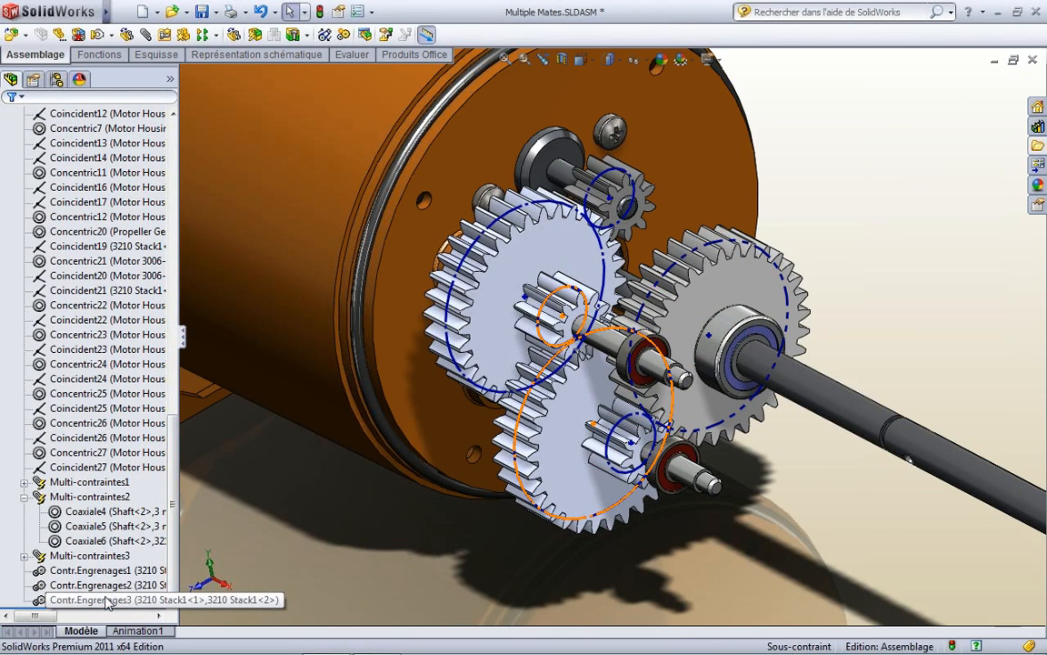
{"action": "left_click", "coordinate": [107, 603]}
{"action": "left_click", "coordinate": [105, 507]}
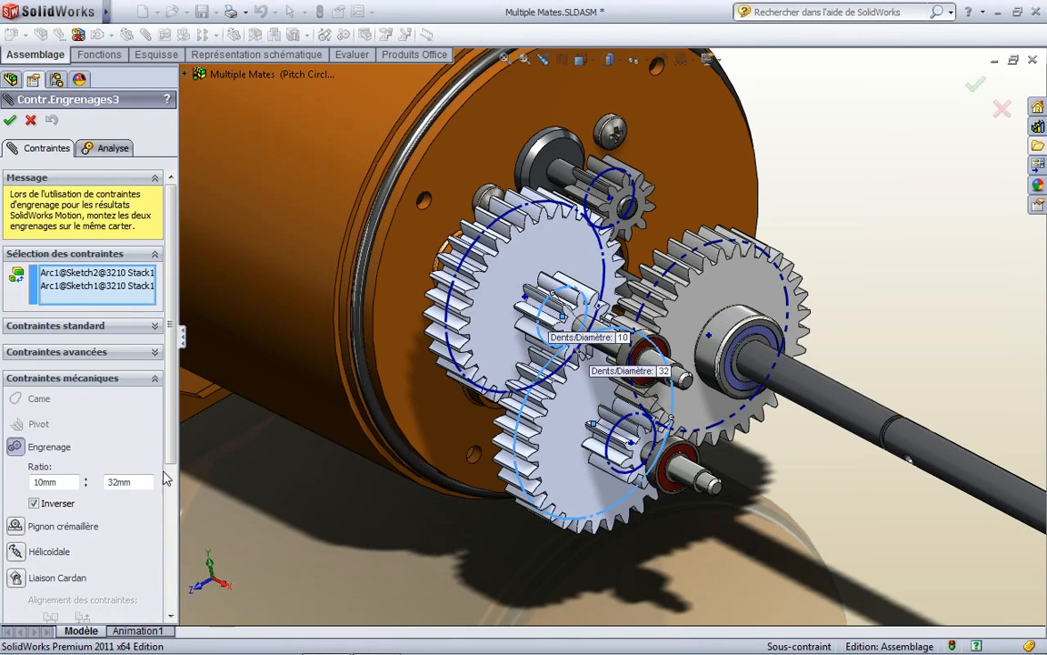
{"action": "left_click", "coordinate": [56, 505]}
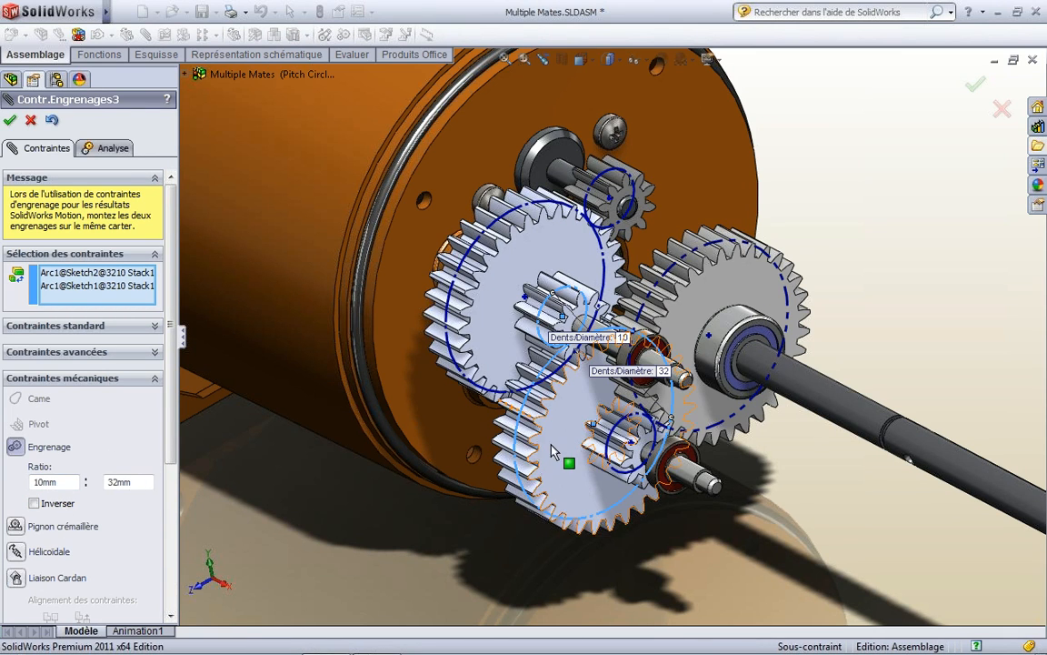
{"action": "mouse_move", "coordinate": [555, 458]}
{"action": "left_mouse_down"}
{"action": "mouse_move", "coordinate": [558, 467]}
{"action": "mouse_move", "coordinate": [543, 454]}
{"action": "left_mouse_up"}
{"action": "left_click", "coordinate": [10, 121]}
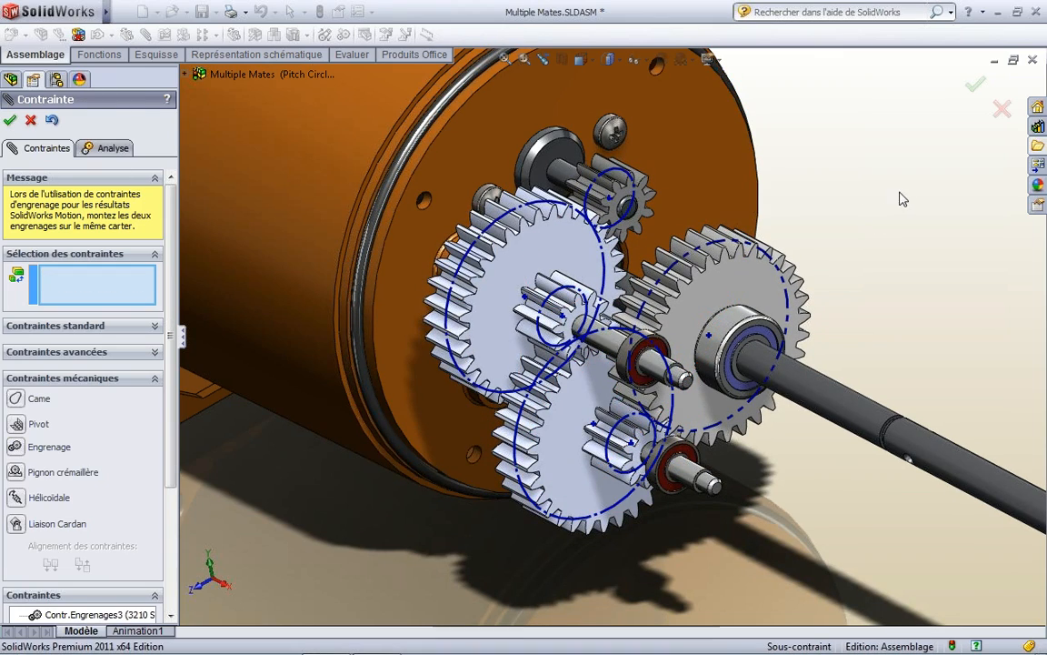
{"action": "left_click", "coordinate": [10, 121]}
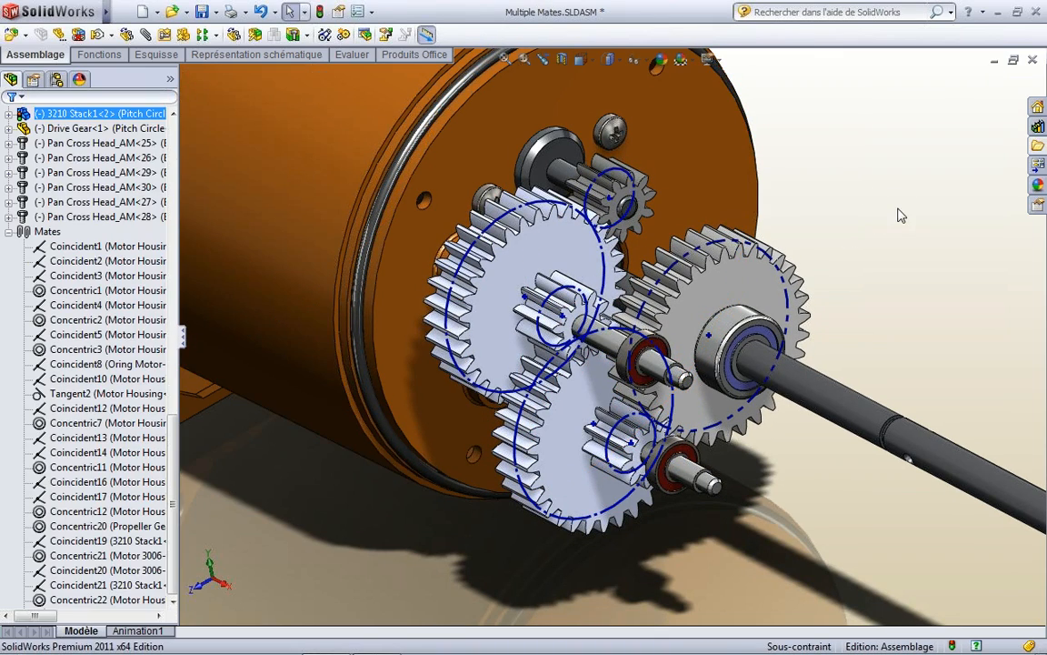
Rotate the propeller gear to check how the whole gear train turns.
{"action": "left_click", "coordinate": [739, 273]}
{"action": "left_click_drag", "start_coordinate": [739, 273], "coordinate": [811, 318]}
{"action": "left_click", "coordinate": [845, 248]}
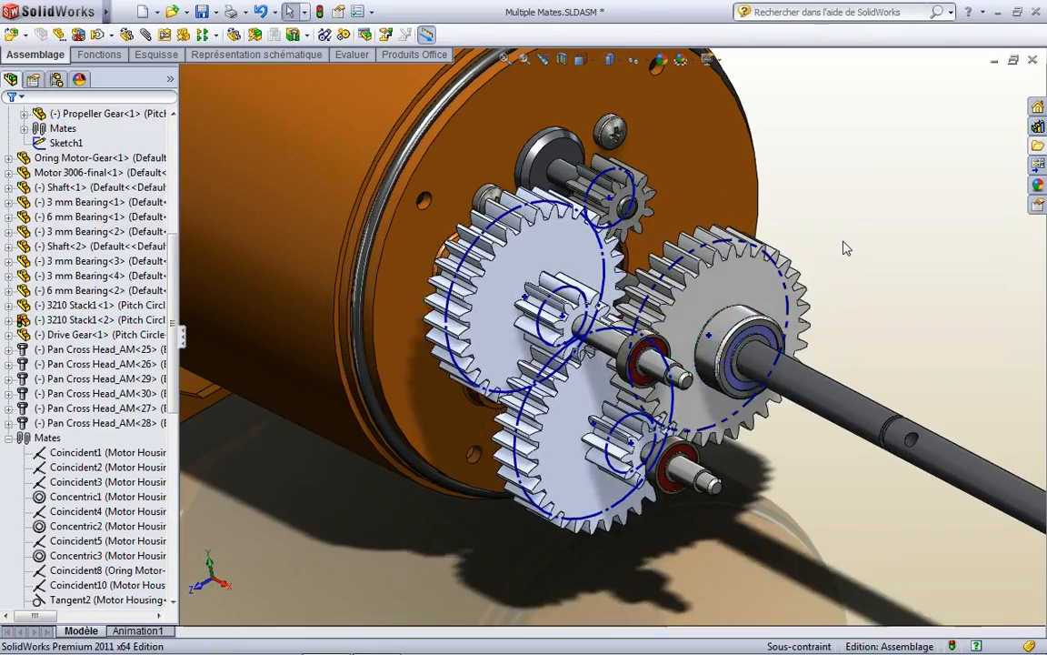
Close the gear motor assembly without saving and open Rack & Pinion.SLDASM from the 05 - Rack and Pinion Mate folder.
{"action": "key", "text": "ctrl+w"}
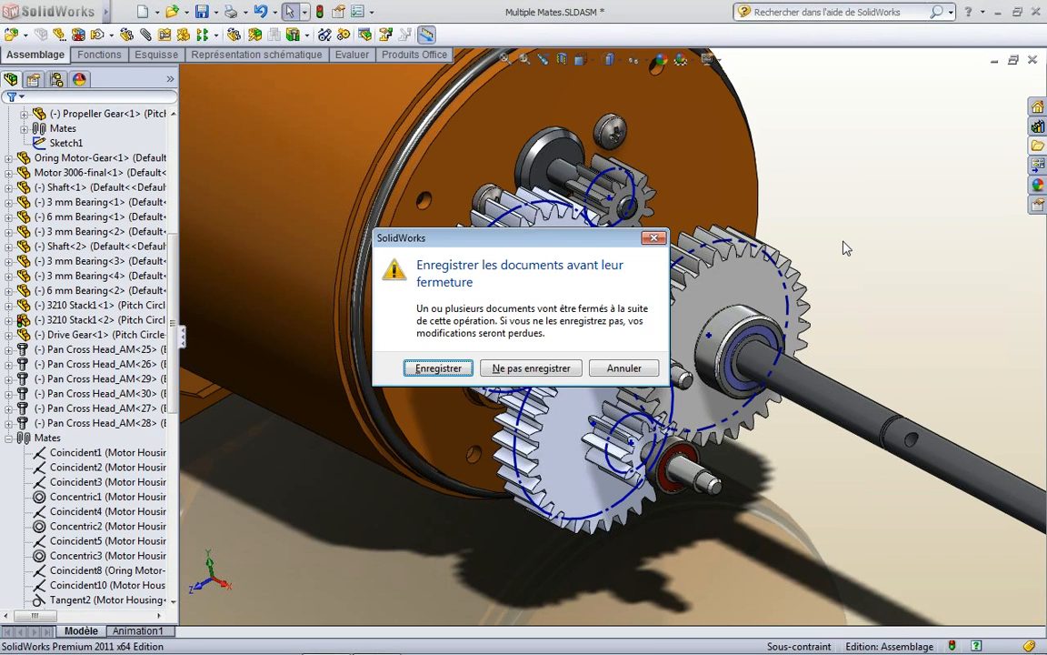
{"action": "key", "text": "n"}
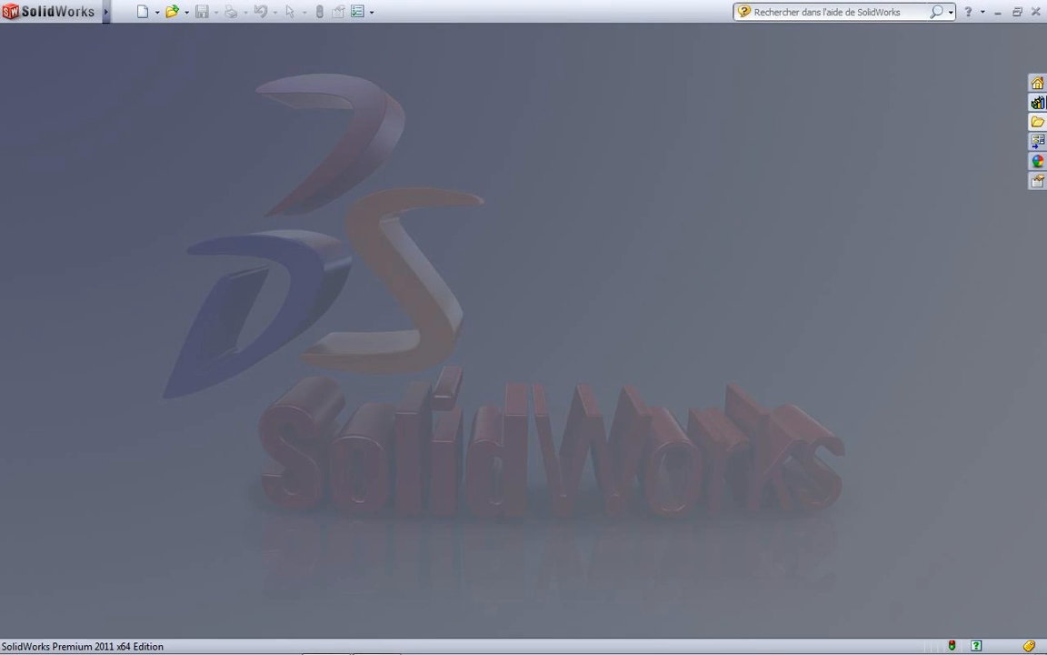
{"action": "left_click", "coordinate": [1037, 122]}
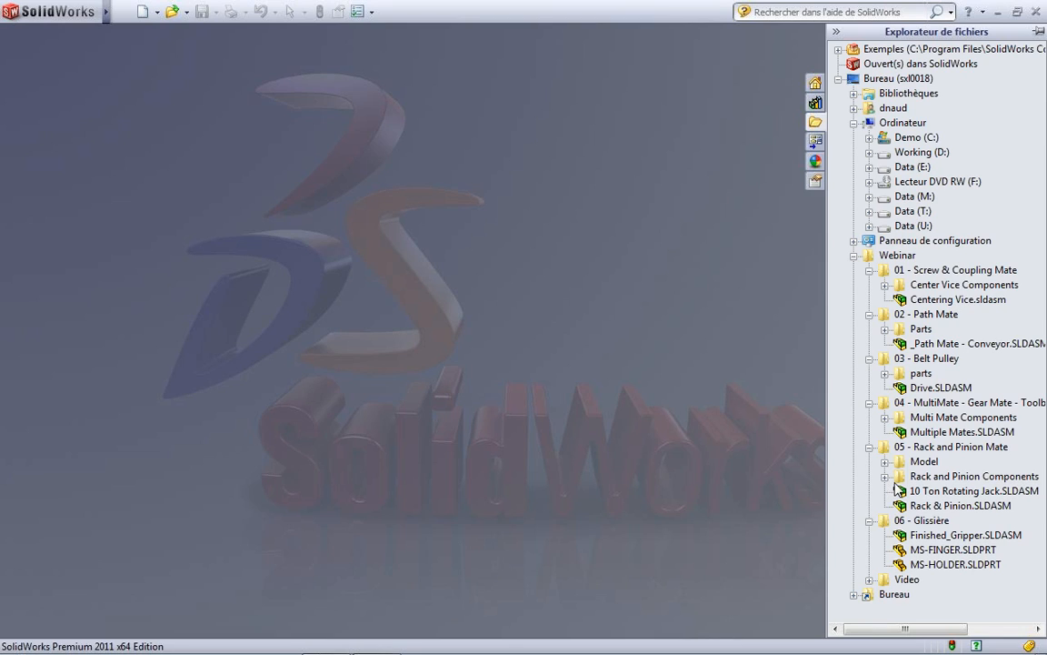
{"action": "mouse_move", "coordinate": [929, 499]}
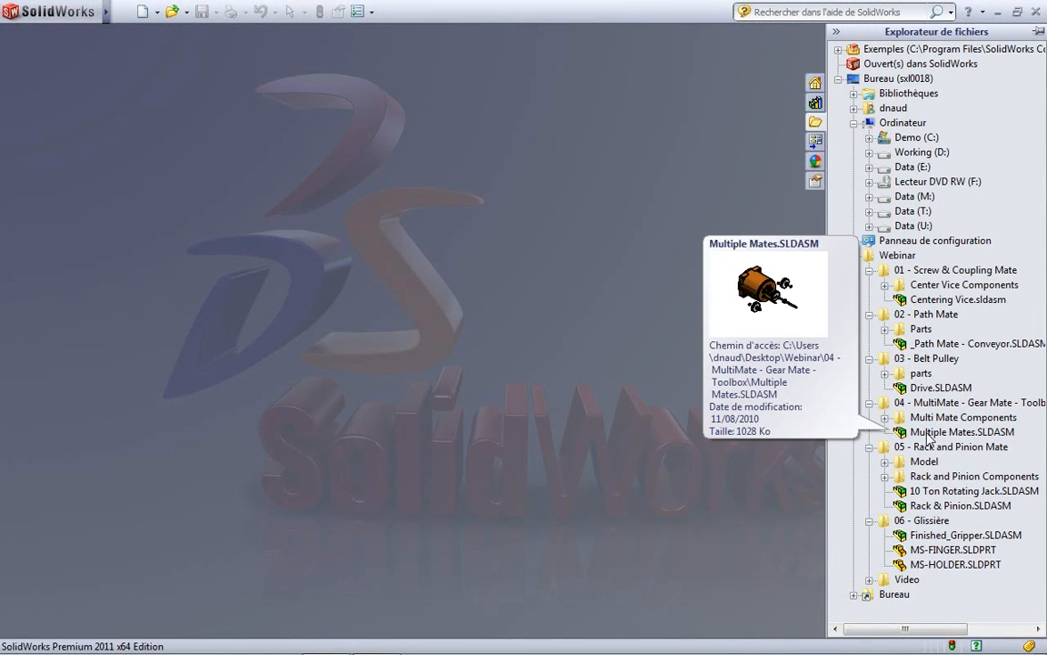
{"action": "double_click", "coordinate": [946, 506]}
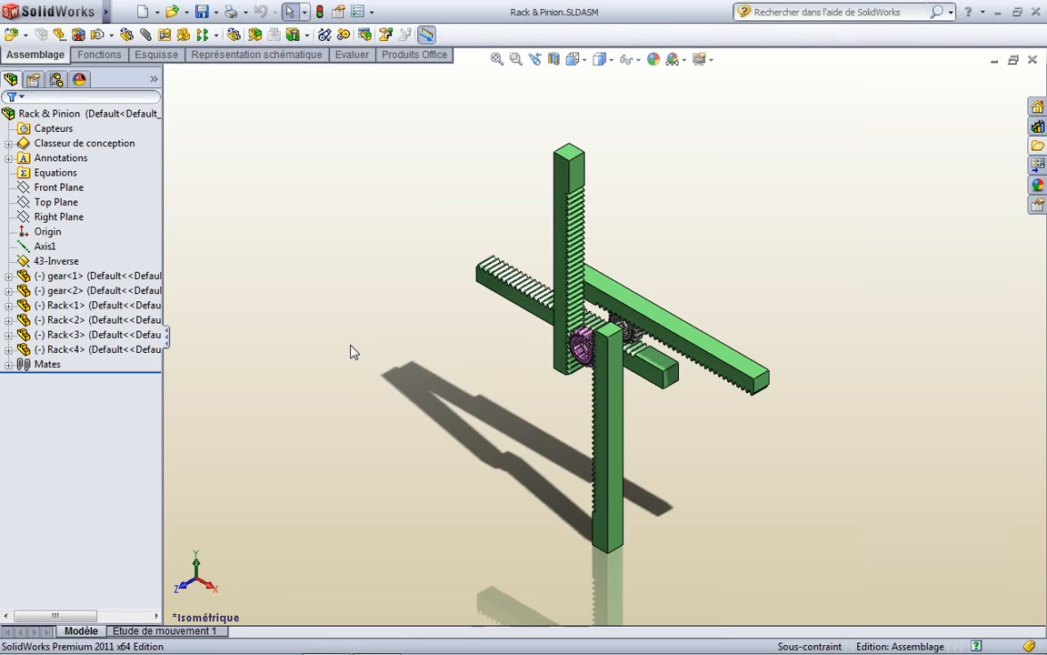
Set up a rack and pinion mate between the front vertical rack's long edge and the inner face of the pink gear.
{"action": "key", "text": "s"}
{"action": "left_click", "coordinate": [402, 396]}
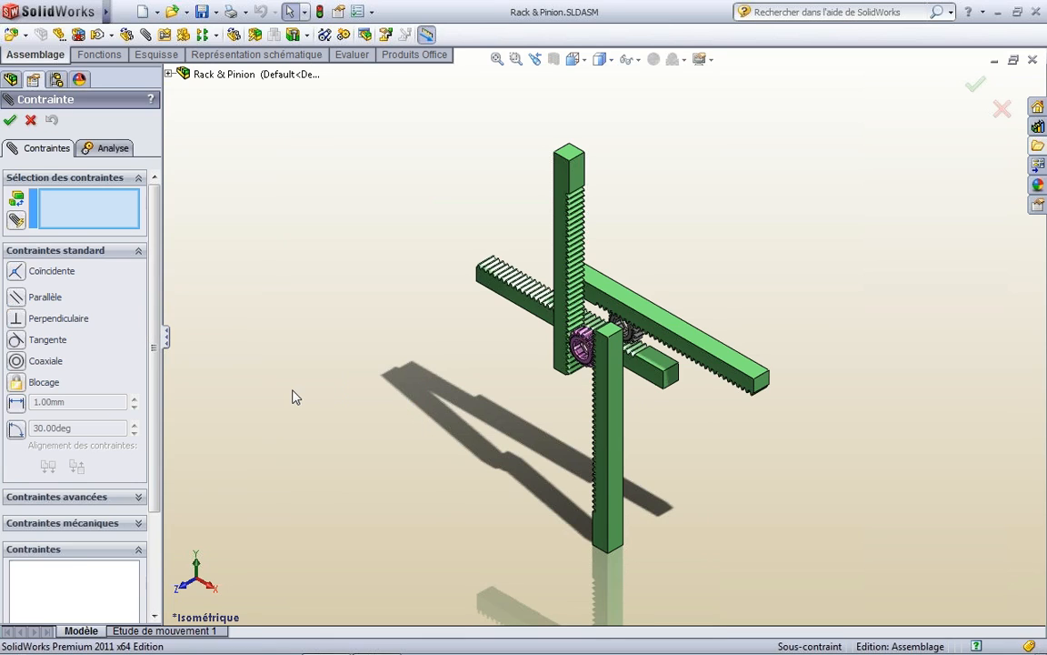
{"action": "left_click", "coordinate": [141, 500]}
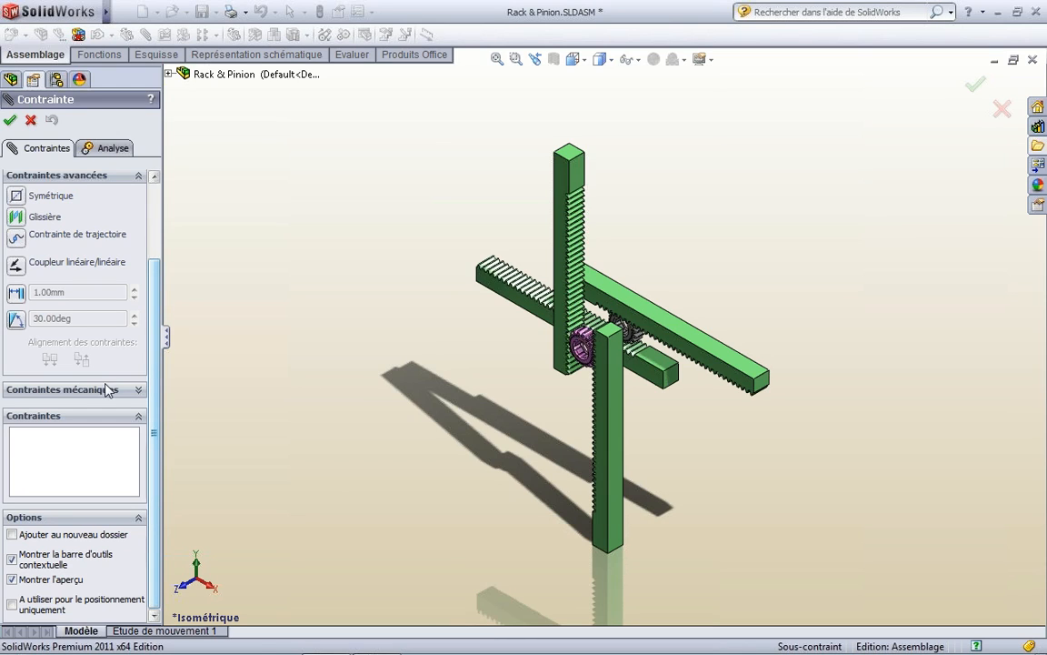
{"action": "left_click", "coordinate": [137, 390]}
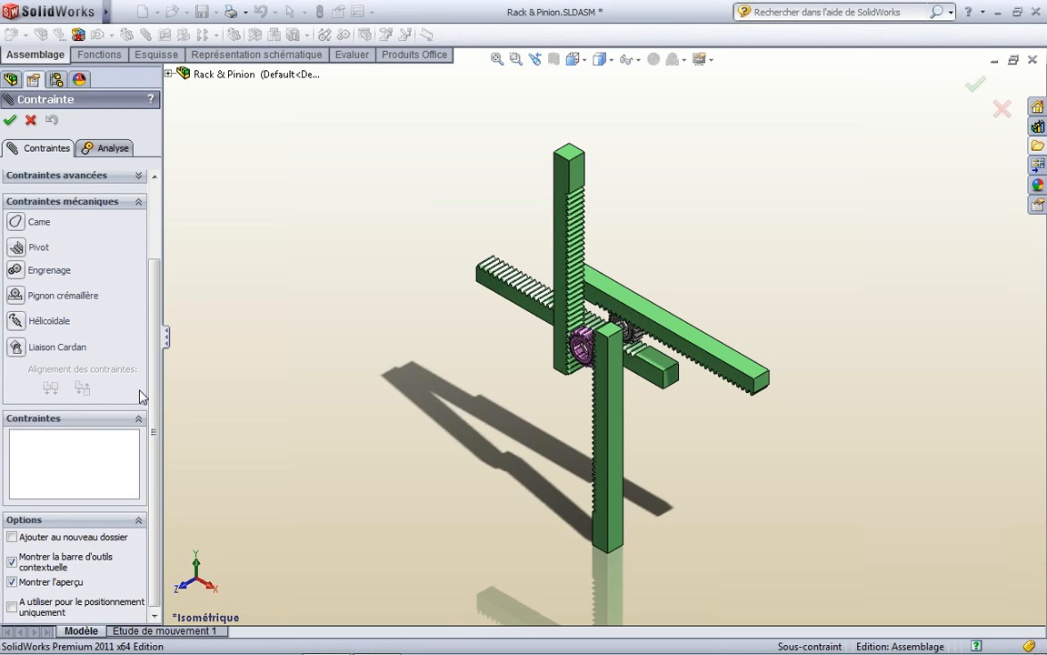
{"action": "left_click", "coordinate": [17, 298]}
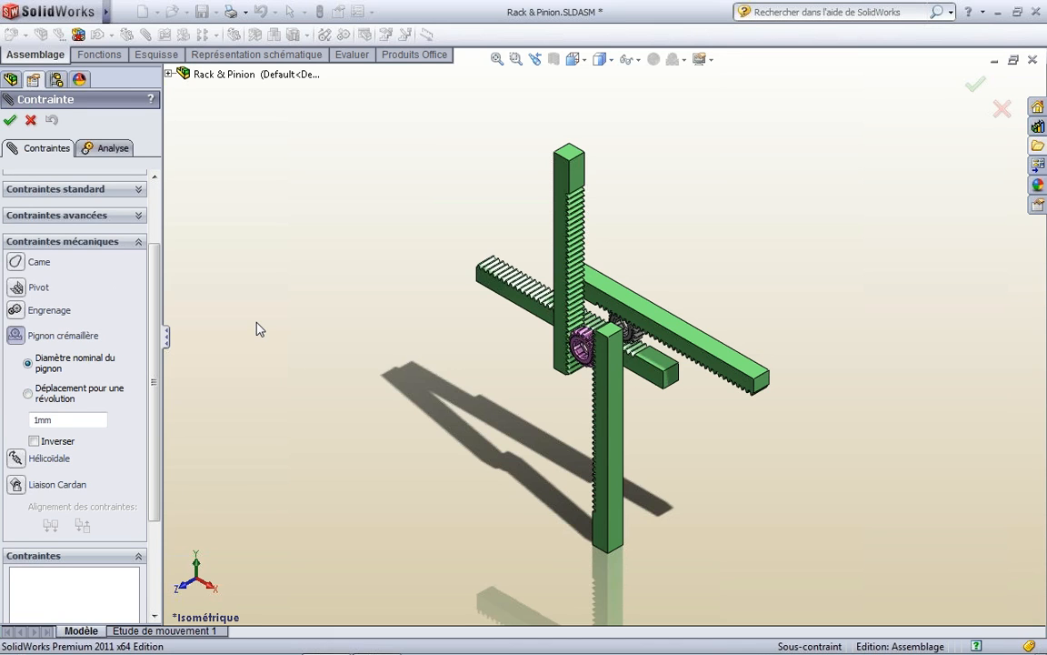
{"action": "scroll", "coordinate": [582, 329], "scroll_direction": "down", "scroll_amount": 5}
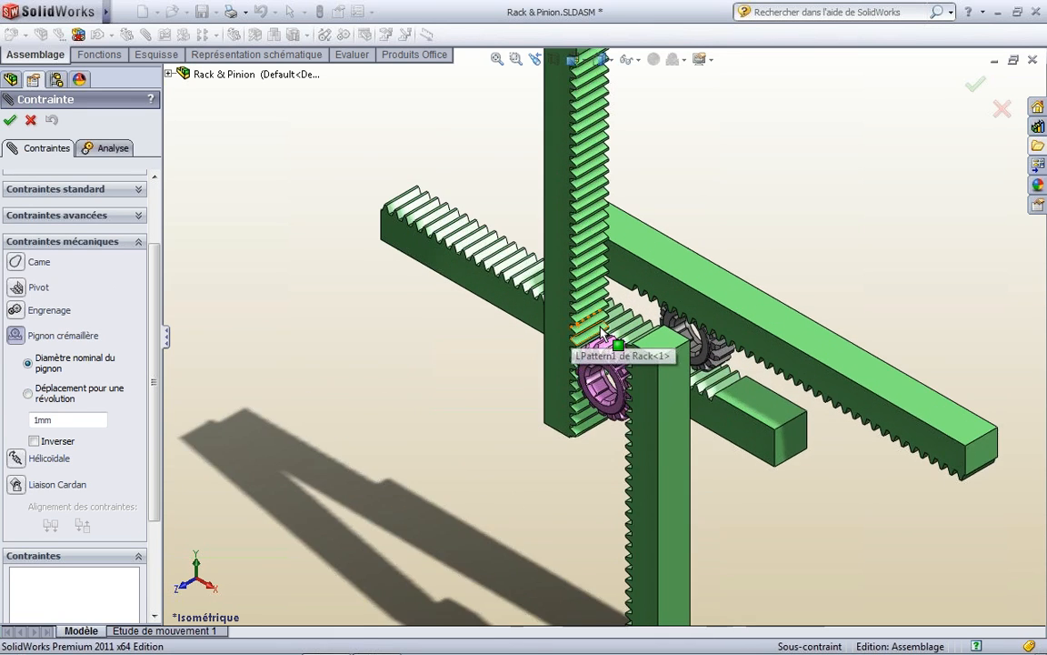
{"action": "scroll", "coordinate": [600, 339], "scroll_direction": "down", "scroll_amount": 4}
{"action": "scroll", "coordinate": [428, 353], "scroll_direction": "up", "scroll_amount": 1}
{"action": "scroll", "coordinate": [418, 353], "scroll_direction": "down", "scroll_amount": 1}
{"action": "left_click_drag", "start_coordinate": [153, 343], "coordinate": [158, 280]}
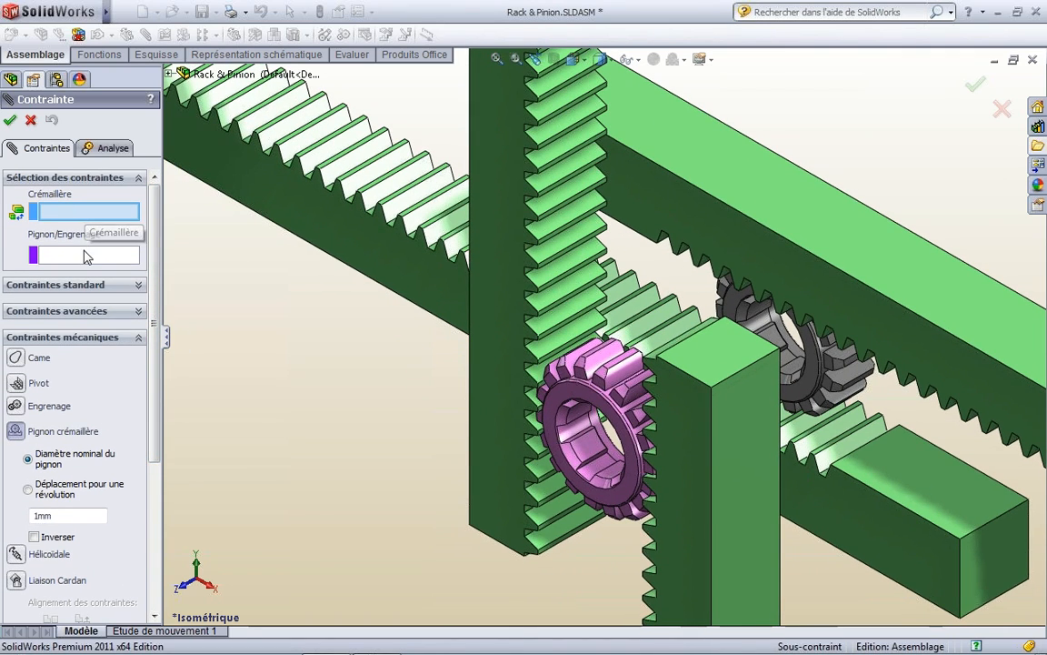
{"action": "left_click", "coordinate": [715, 511]}
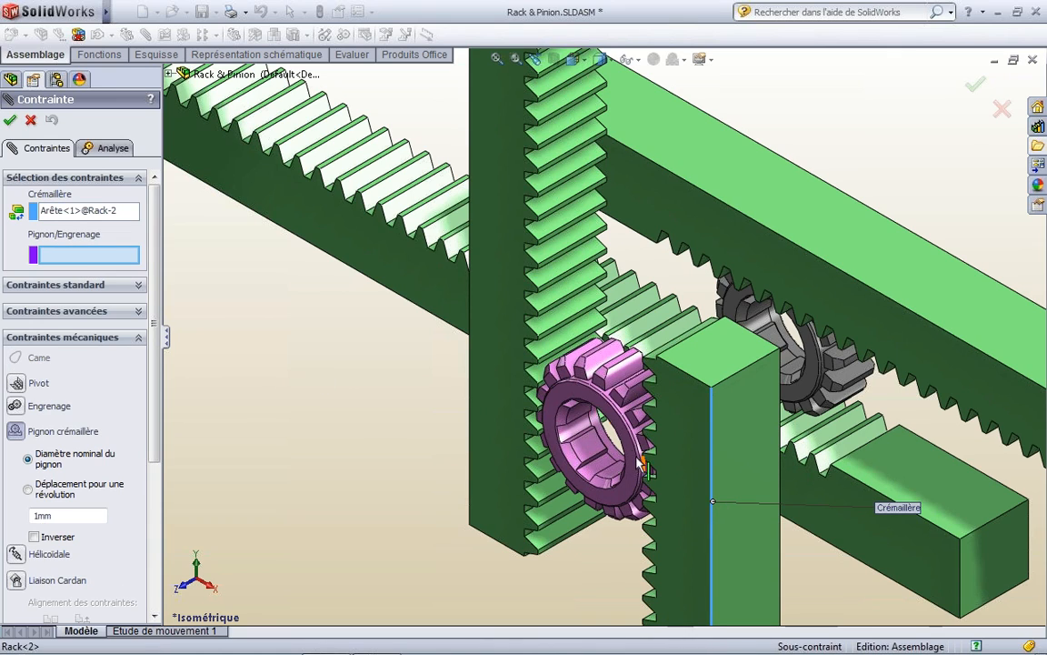
{"action": "left_click", "coordinate": [600, 469]}
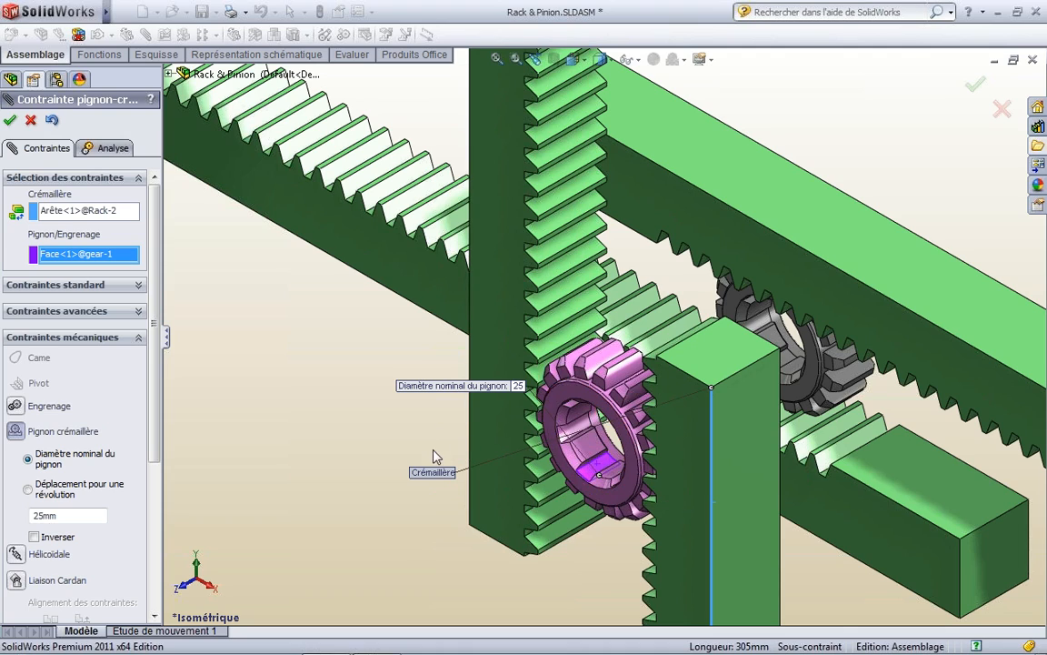
Set the rack and pinion mate's pinion pitch diameter to 43 mm and reverse its direction.
{"action": "scroll", "coordinate": [136, 428], "scroll_direction": "down", "scroll_amount": 3}
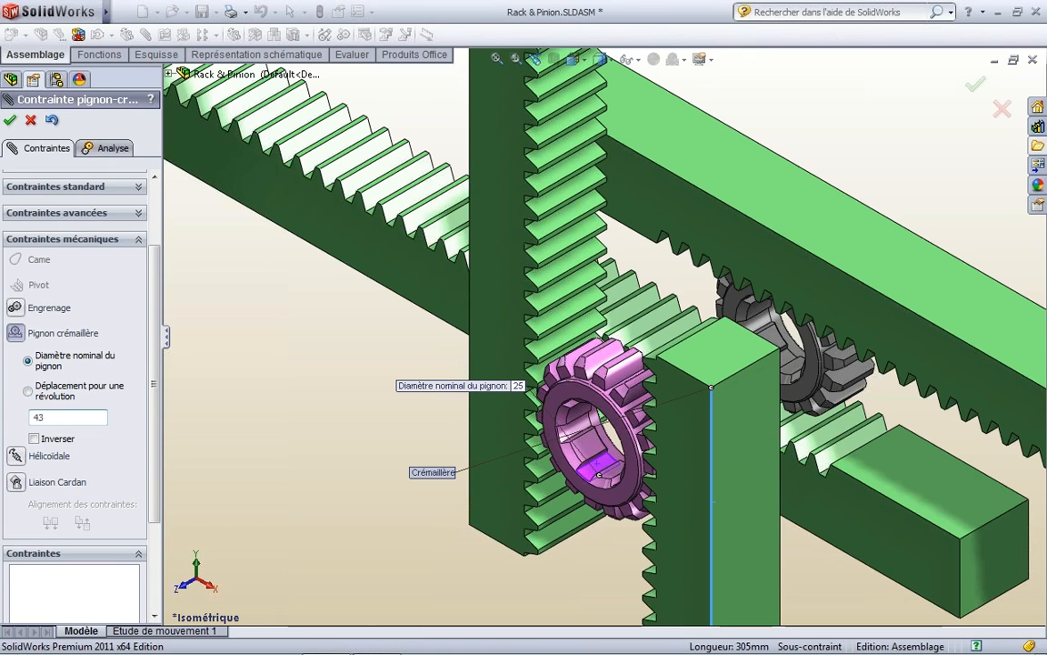
{"action": "key", "text": "Return"}
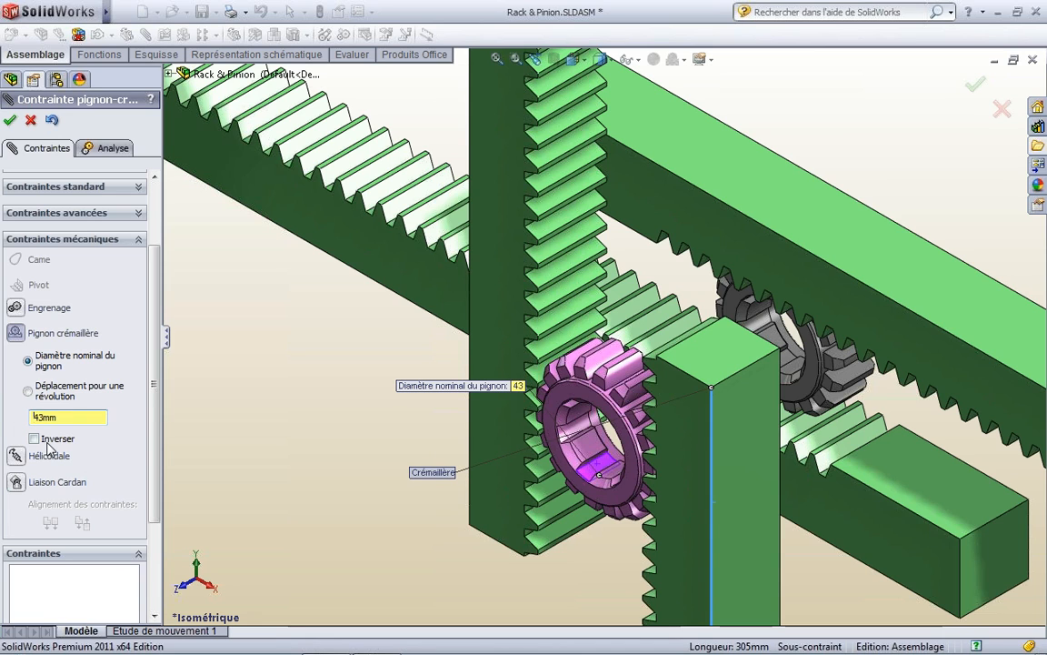
{"action": "scroll", "coordinate": [330, 529], "scroll_direction": "up", "scroll_amount": 2}
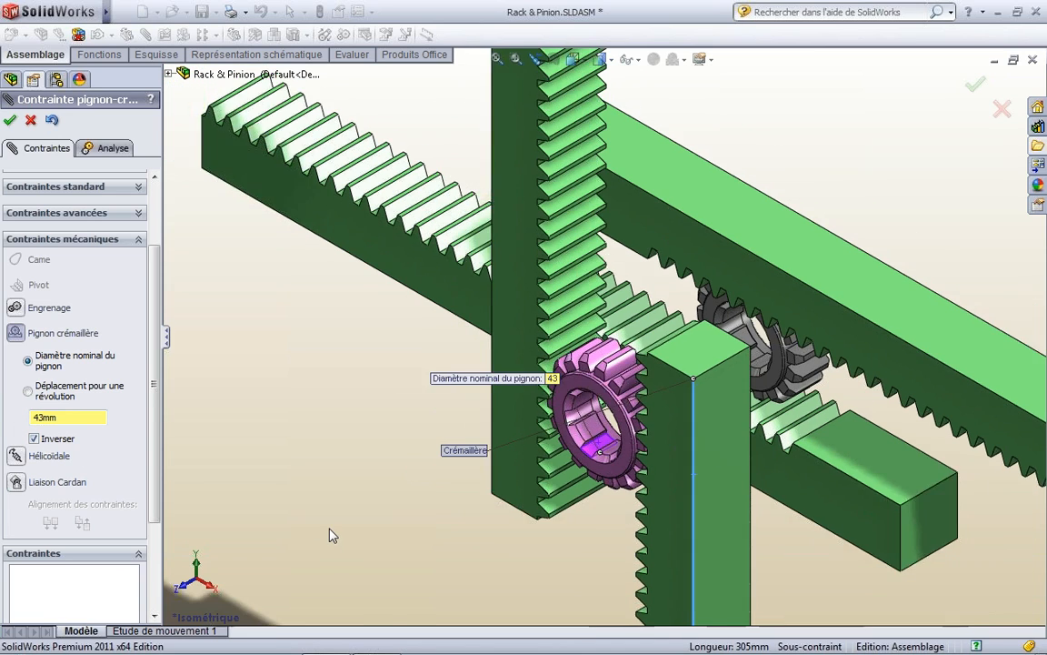
Slide the front vertical rack upward to test its meshing with the pink gear, and leave the mate command without accepting.
{"action": "left_click_drag", "start_coordinate": [701, 538], "coordinate": [719, 415]}
{"action": "scroll", "coordinate": [686, 426], "scroll_direction": "down", "scroll_amount": 3}
{"action": "scroll", "coordinate": [686, 426], "scroll_direction": "down", "scroll_amount": 1}
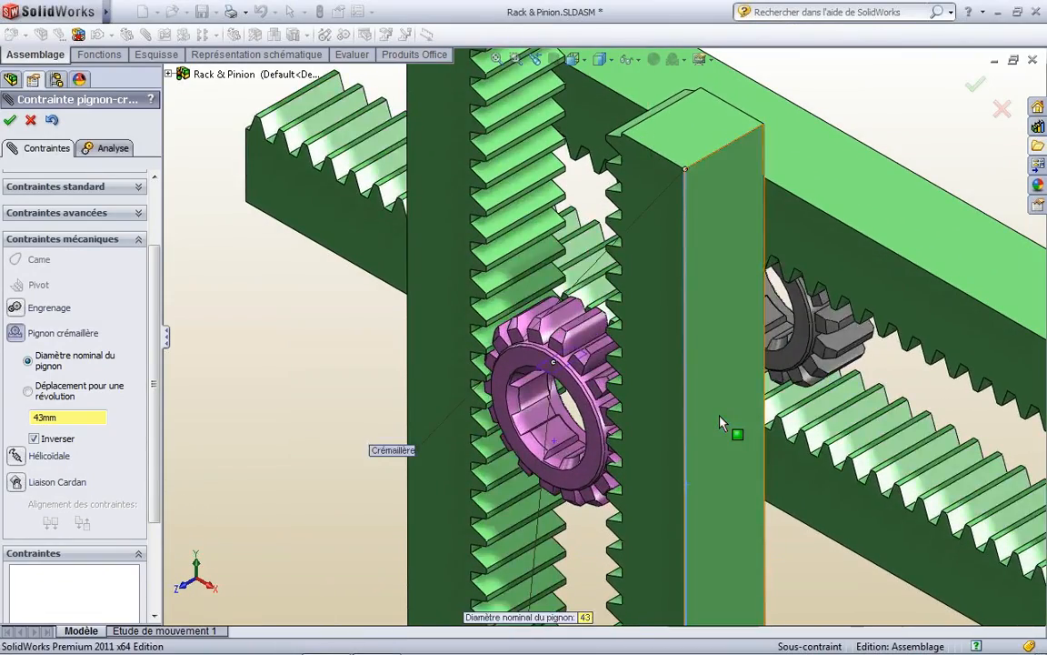
{"action": "key", "text": "Escape"}
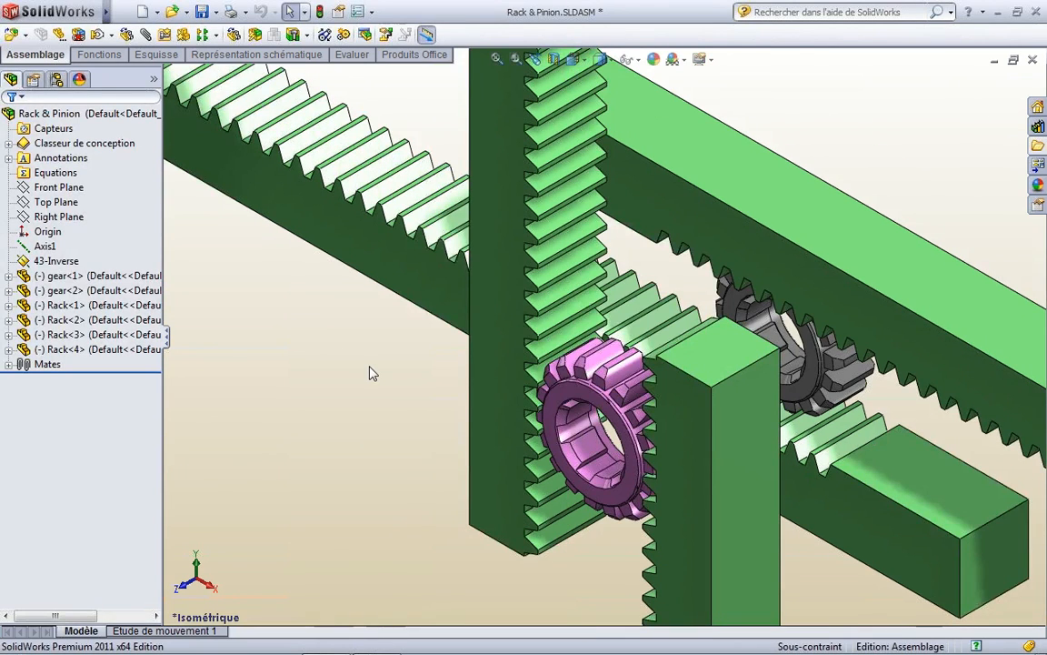
Close the rack and pinion assembly and open 10 Ton Rotating Jack.SLDASM from the 05 - Rack and Pinion Mate folder.
{"action": "key", "text": "ctrl+w"}
{"action": "key", "text": "Return"}
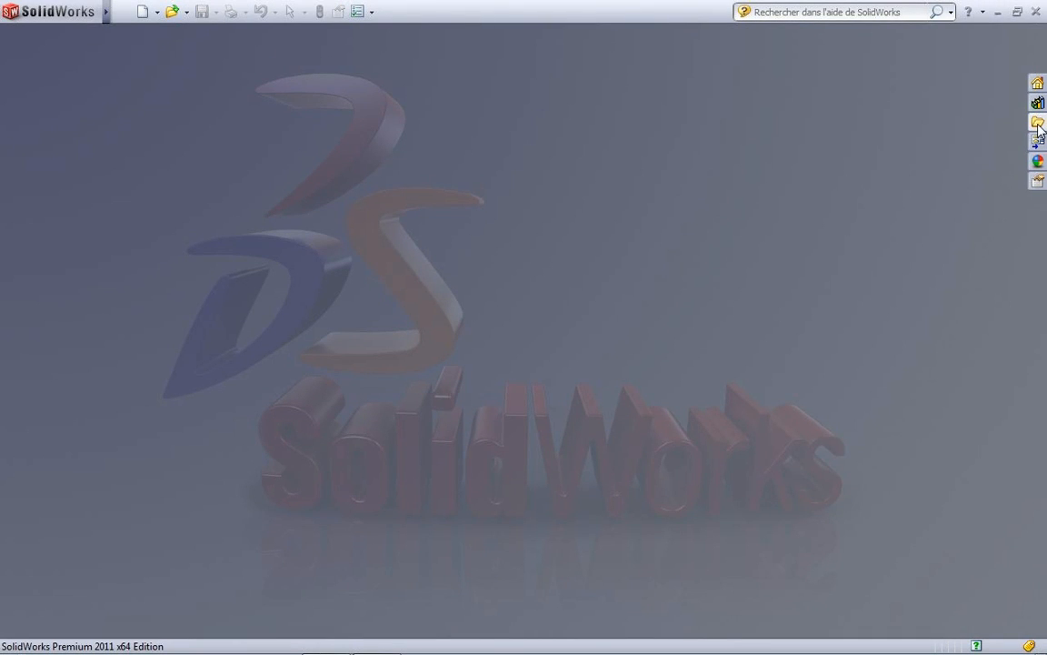
{"action": "left_click", "coordinate": [1038, 123]}
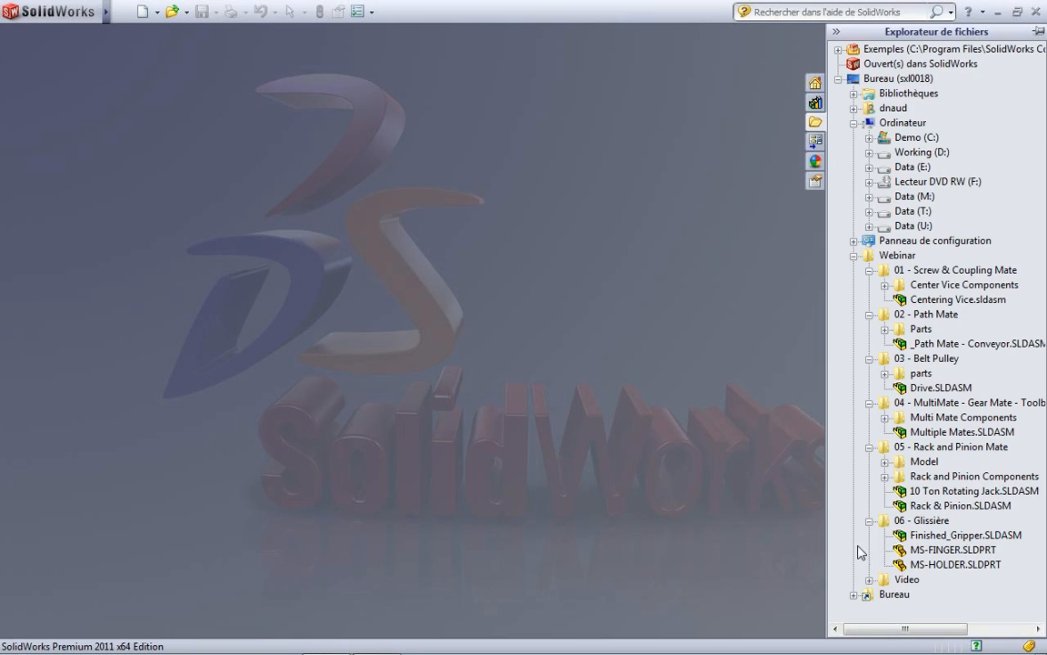
{"action": "double_click", "coordinate": [930, 492]}
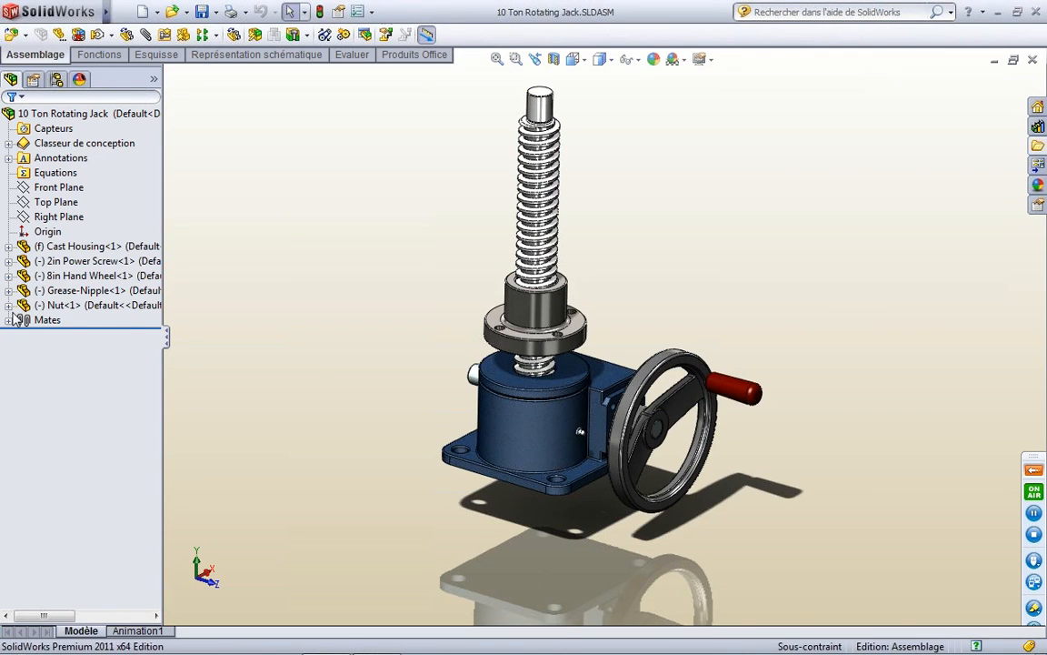
Examine which components the jack's gear mate and rack and pinion mate link, and turn the hand wheel to test the mechanism.
{"action": "left_click", "coordinate": [9, 320]}
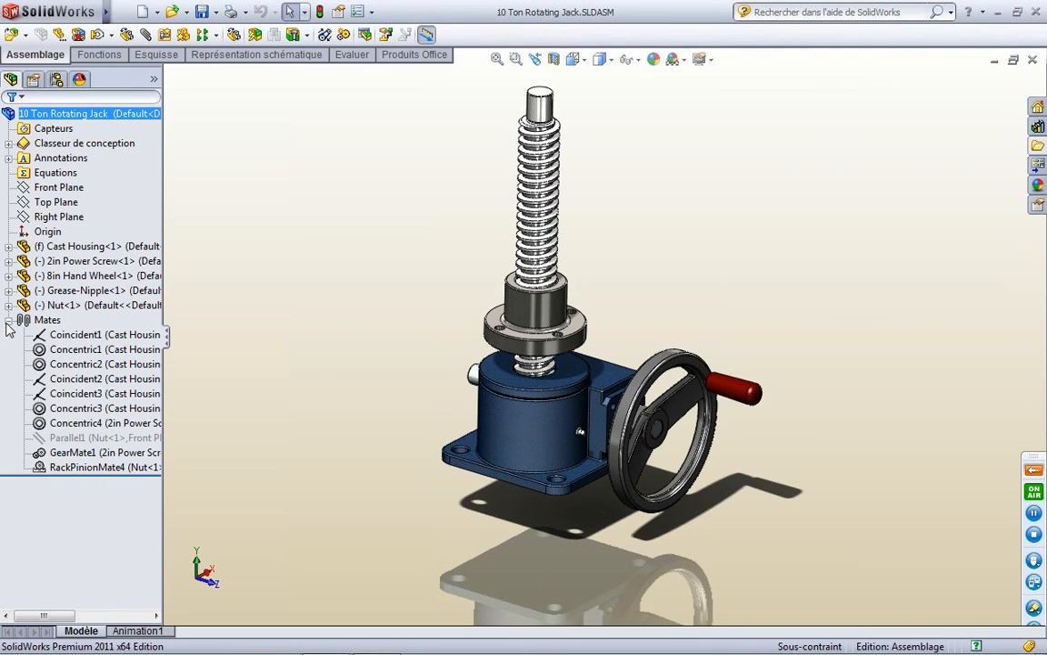
{"action": "left_click", "coordinate": [72, 452]}
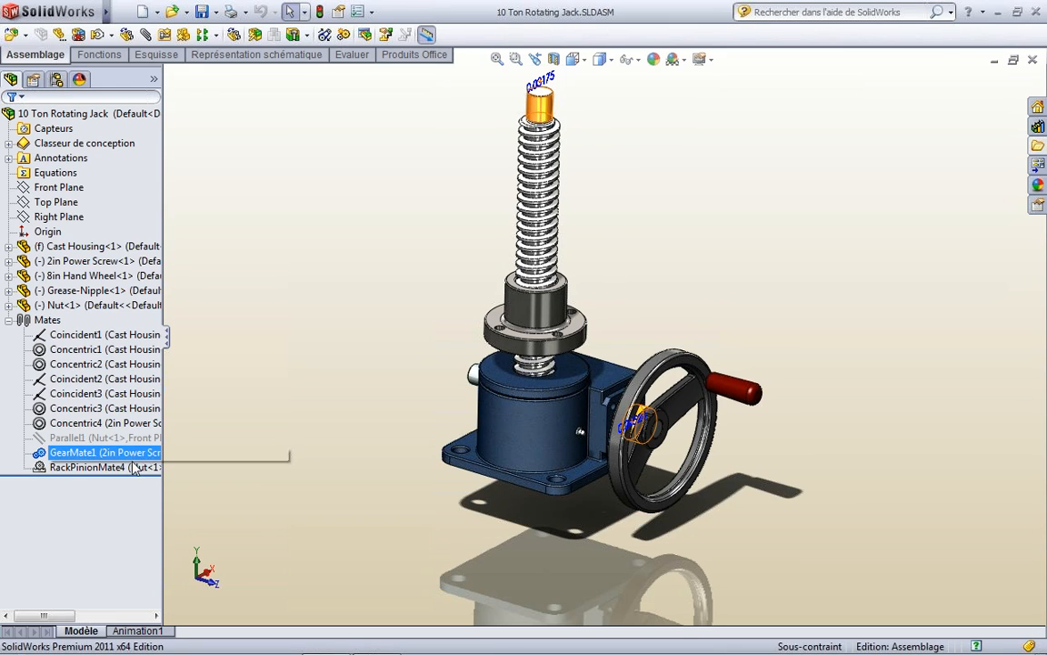
{"action": "left_click", "coordinate": [100, 468]}
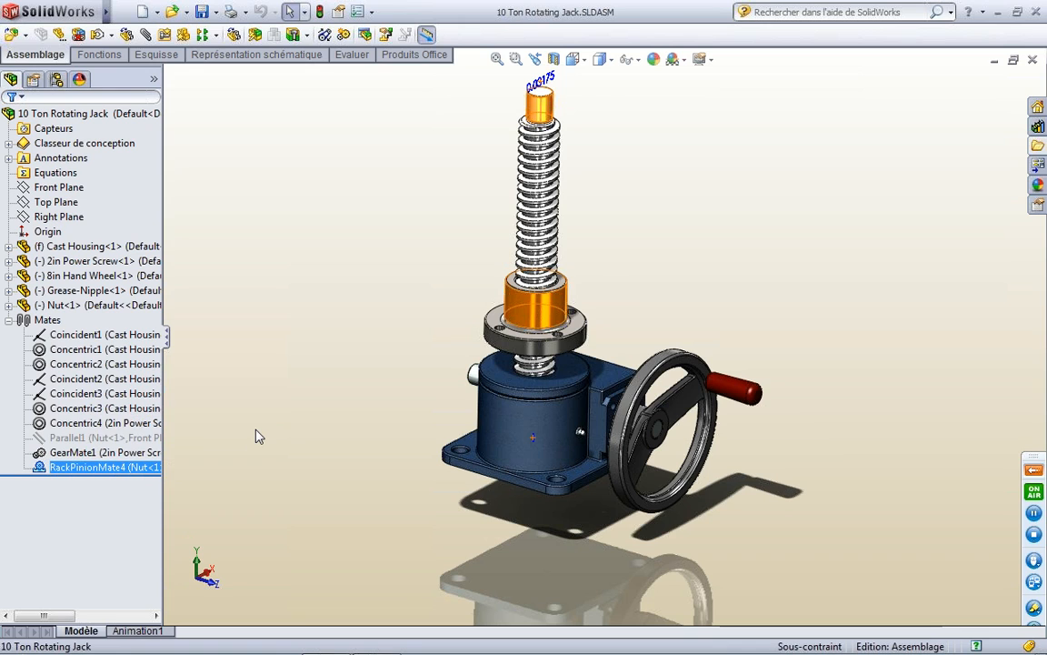
{"action": "left_click", "coordinate": [257, 430]}
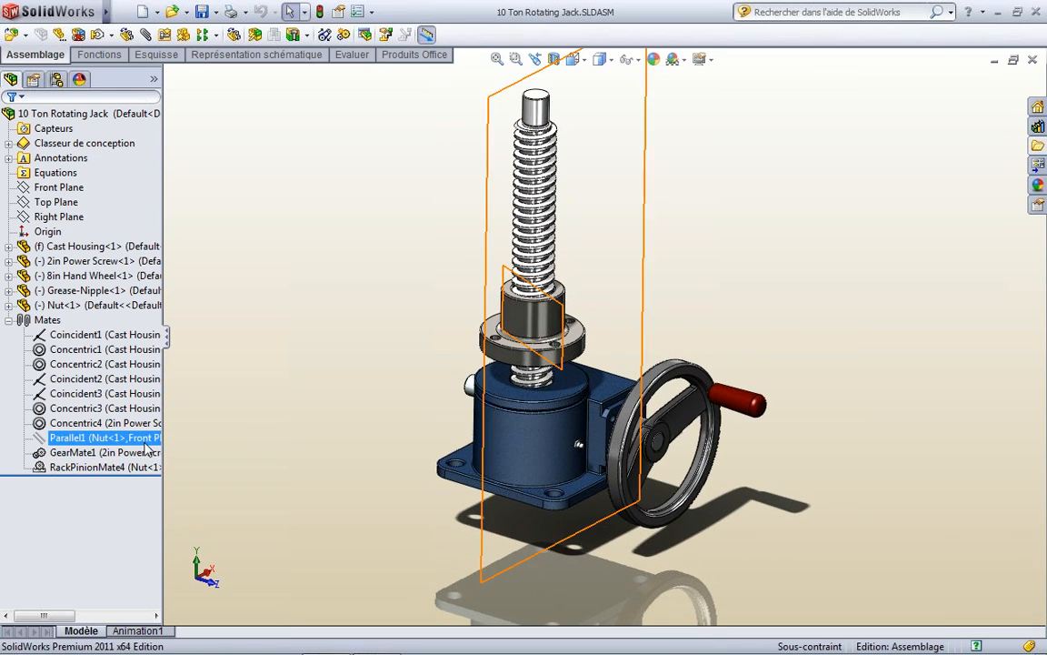
{"action": "left_click", "coordinate": [113, 468]}
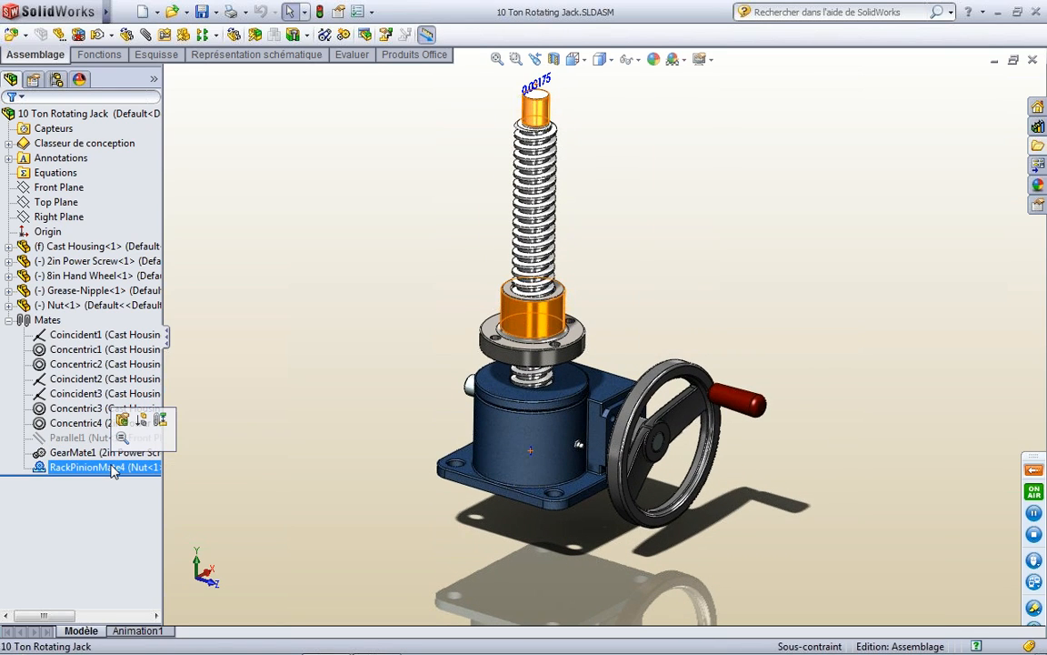
{"action": "left_click", "coordinate": [391, 277]}
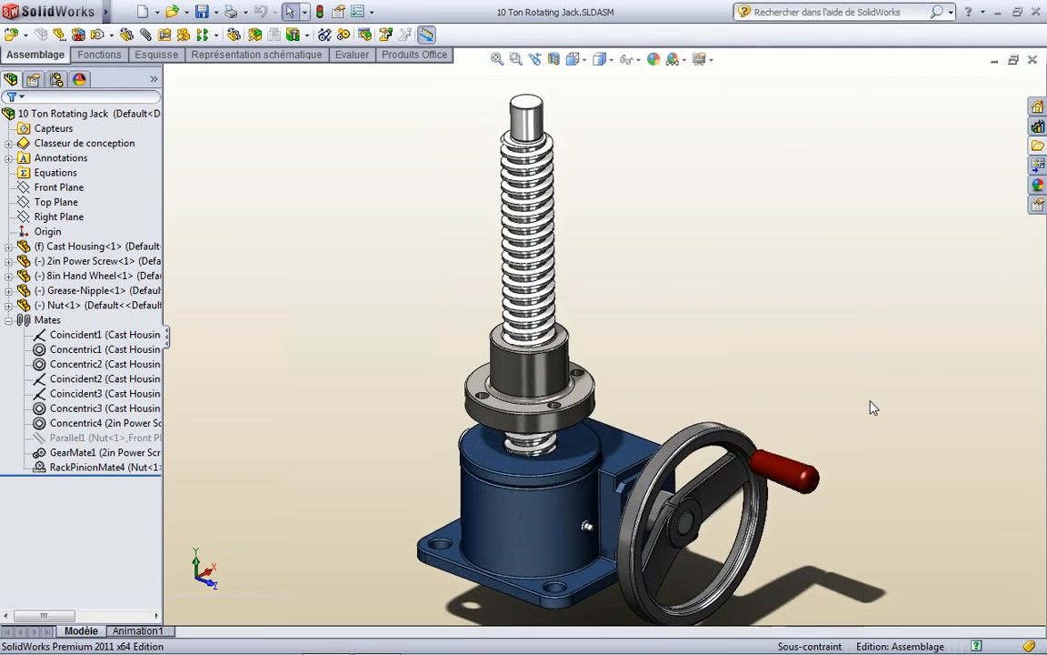
{"action": "left_click_drag", "start_coordinate": [779, 462], "coordinate": [796, 409]}
Close the rotating jack assembly without saving and open Finished_Gripper.SLDASM from the 06 - Glissière folder.
{"action": "key", "text": "ctrl+w"}
{"action": "key", "text": "n"}
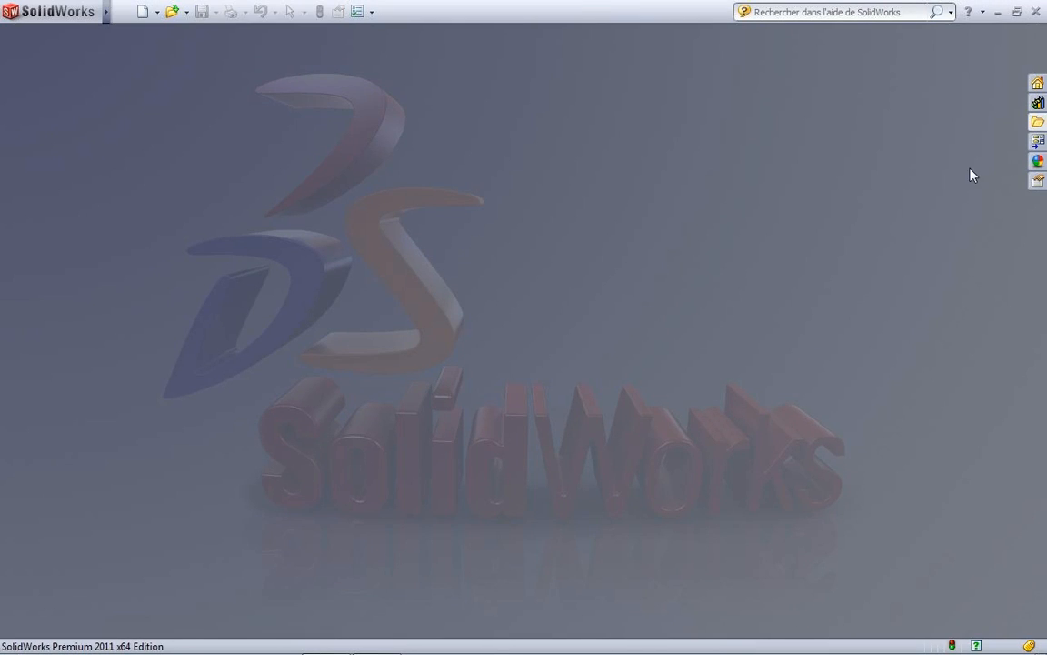
{"action": "left_click", "coordinate": [1037, 122]}
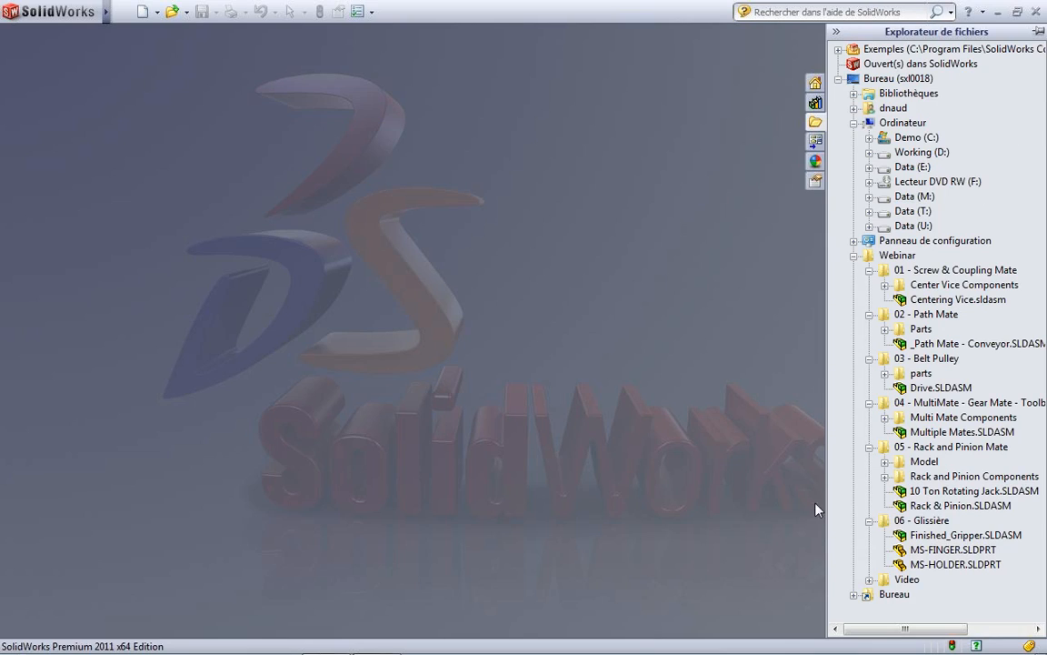
{"action": "mouse_move", "coordinate": [928, 538]}
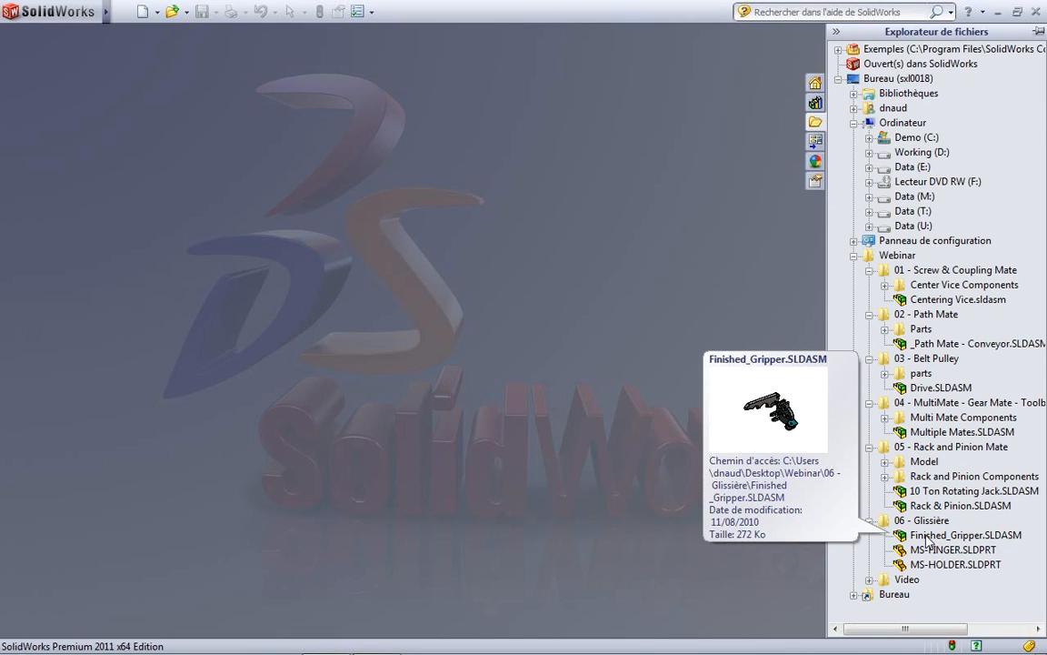
{"action": "double_click", "coordinate": [928, 536]}
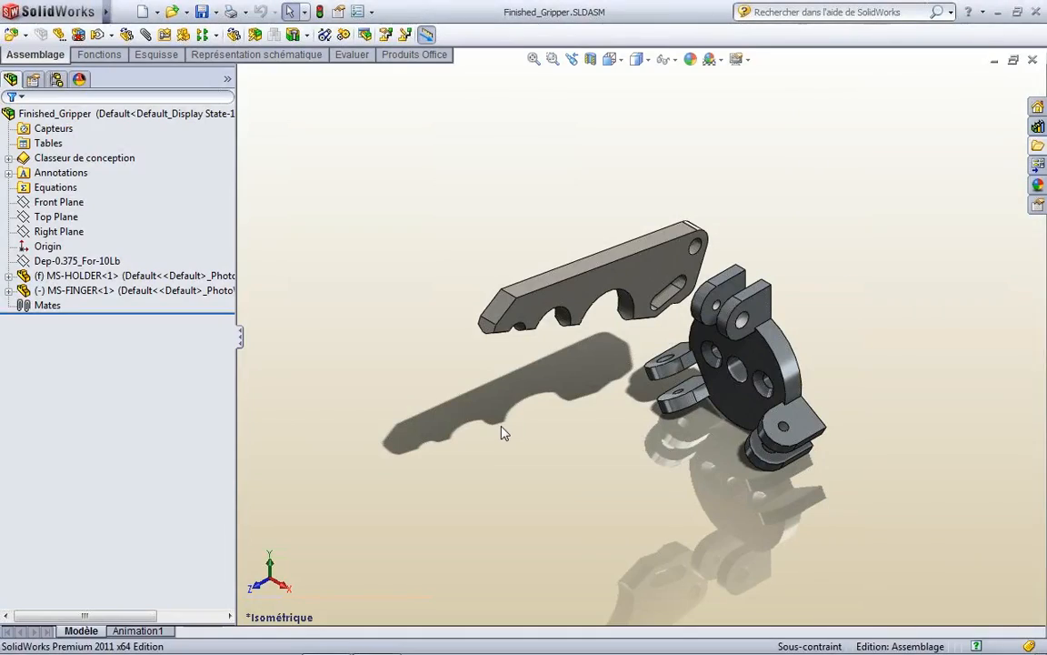
Move the free finger closer to the holder's two upper lugs.
{"action": "scroll", "coordinate": [783, 363], "scroll_direction": "down", "scroll_amount": 4}
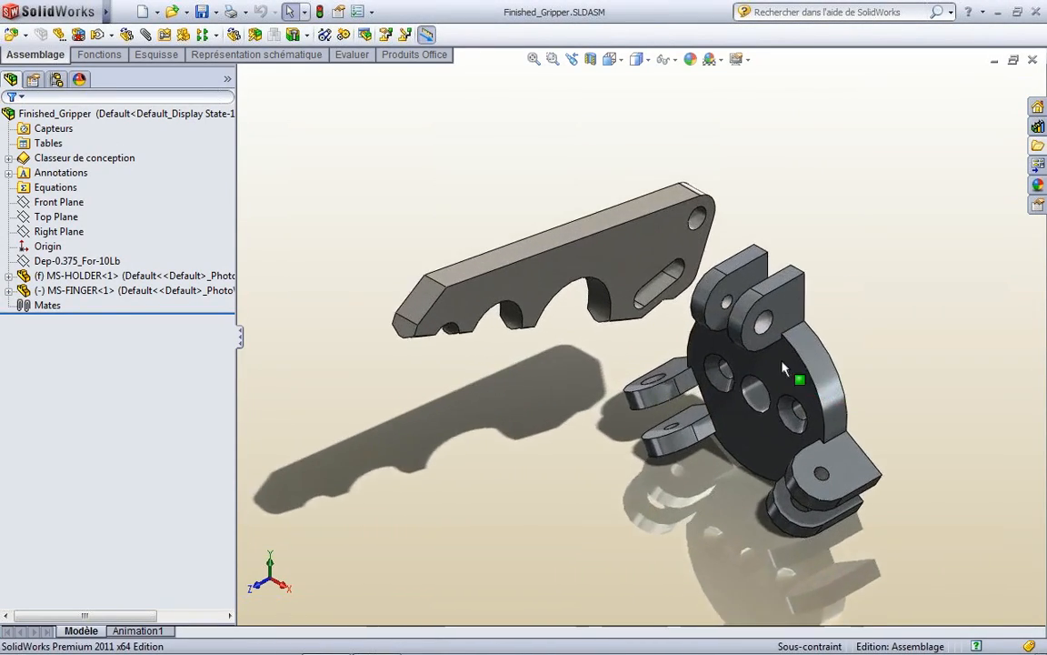
{"action": "middle_click_drag", "start_coordinate": [784, 362], "coordinate": [756, 350]}
{"action": "scroll", "coordinate": [755, 350], "scroll_direction": "down", "scroll_amount": 3}
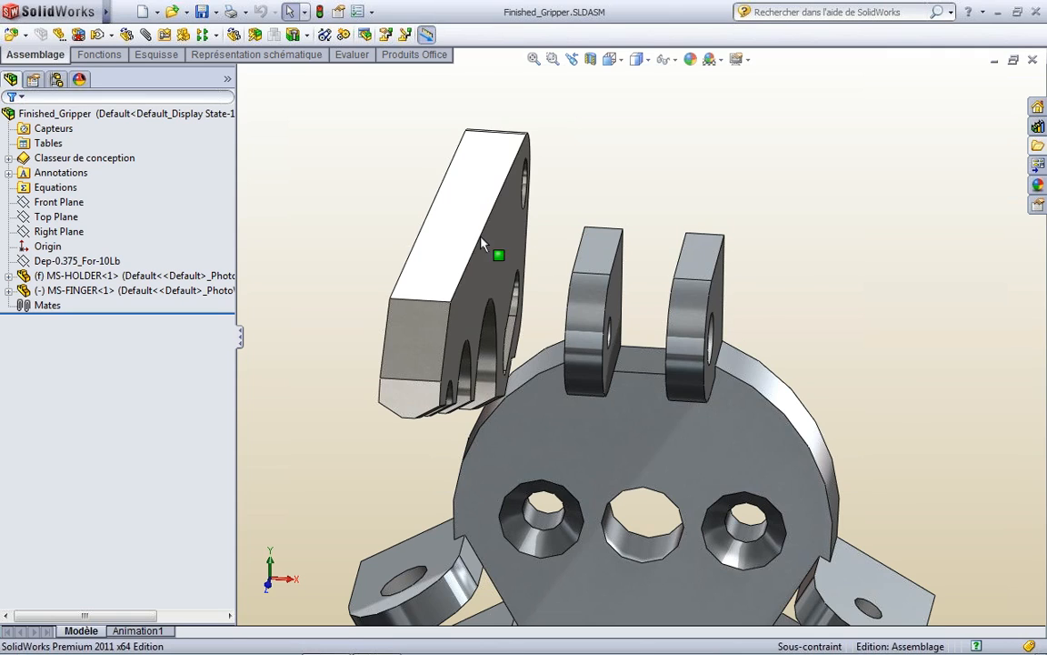
{"action": "left_click_drag", "start_coordinate": [496, 263], "coordinate": [830, 323]}
{"action": "middle_click_drag", "start_coordinate": [814, 342], "coordinate": [791, 317]}
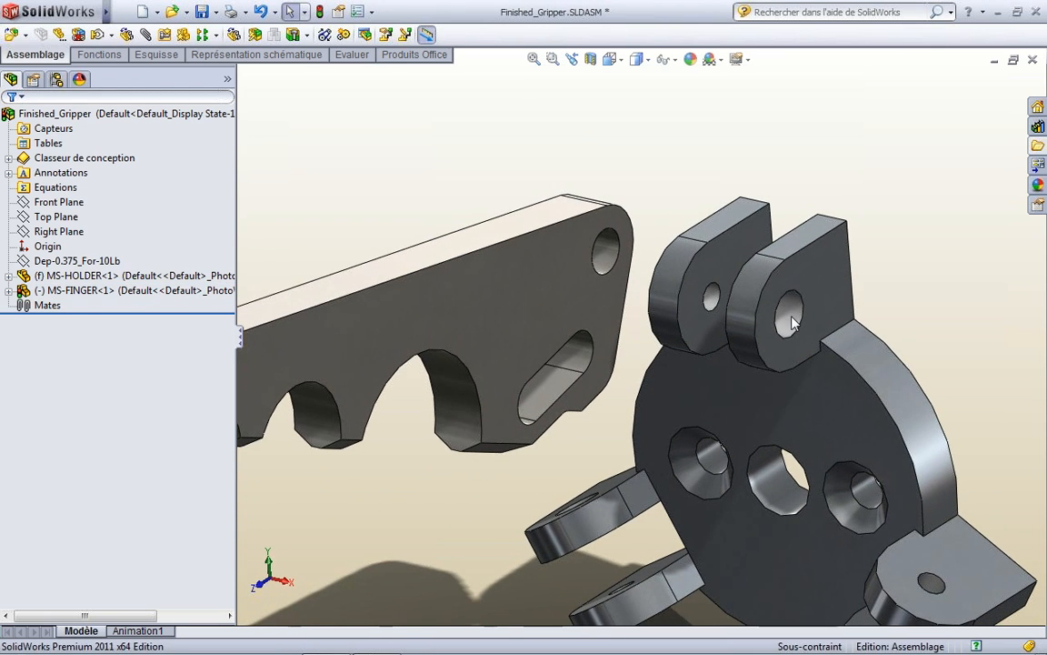
Add a concentric mate between the larger hole of the holder's upper lugs and the round hole at the finger's end.
{"action": "left_click", "coordinate": [793, 323]}
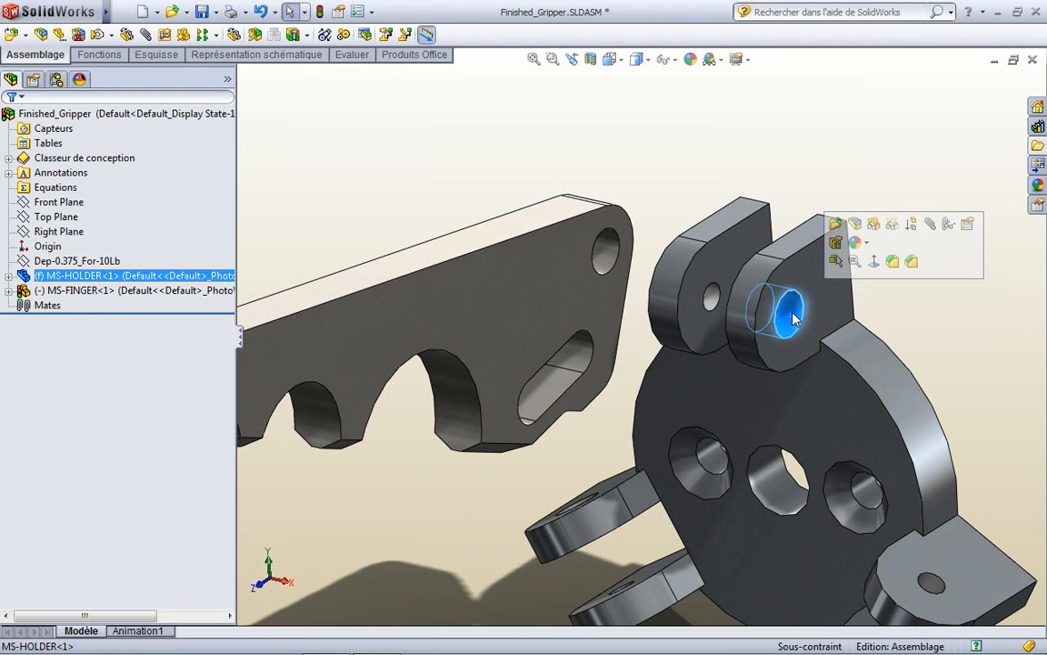
{"action": "left_click", "coordinate": [931, 225]}
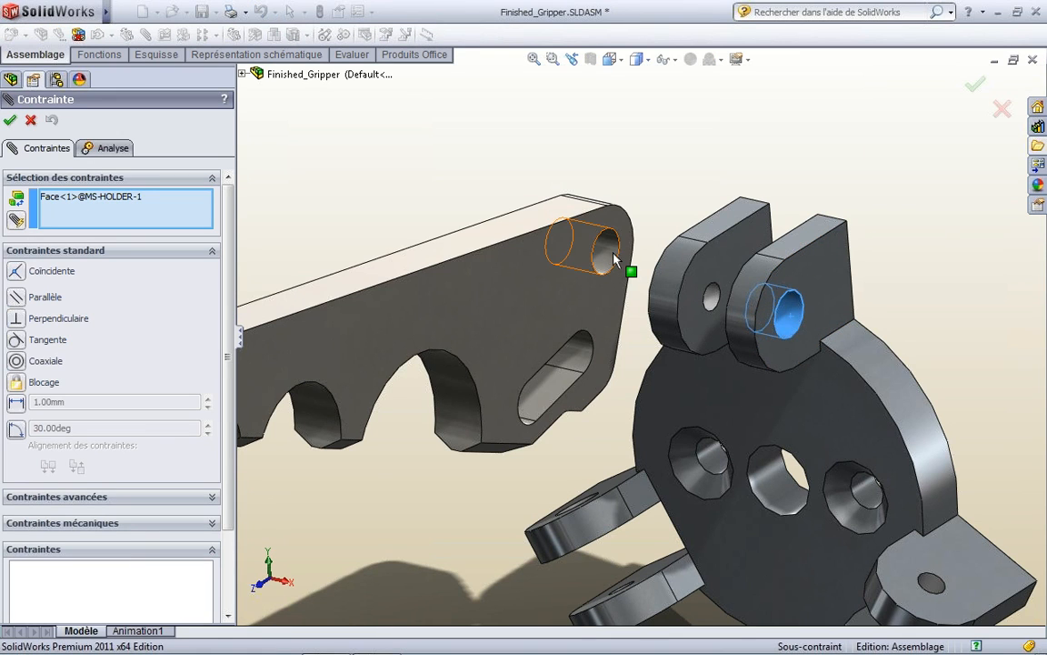
{"action": "left_click", "coordinate": [614, 261]}
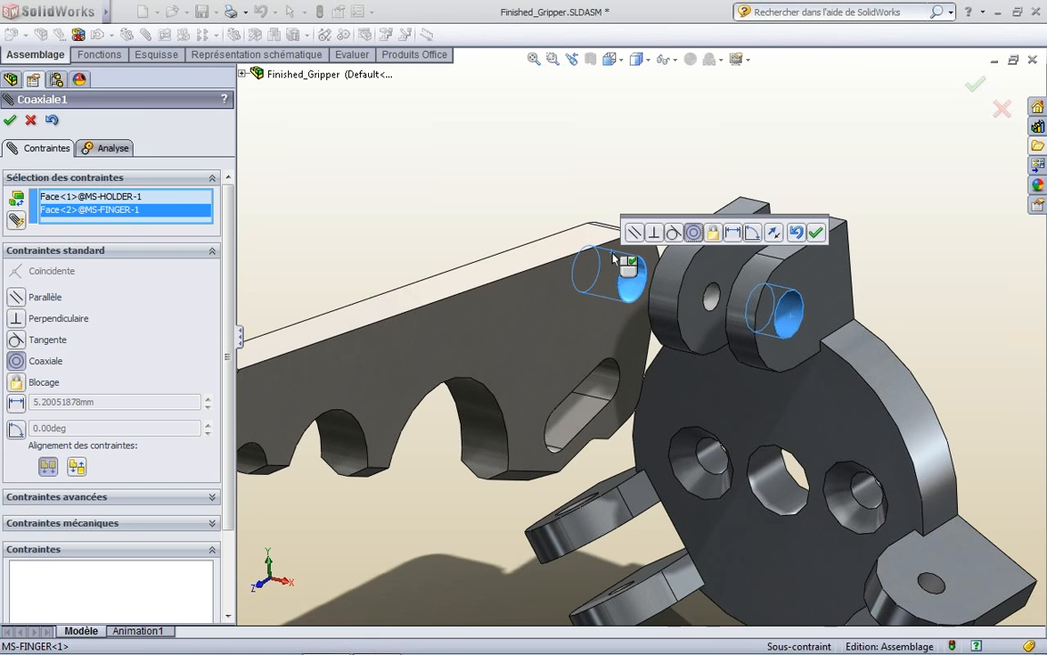
{"action": "right_click", "coordinate": [613, 259]}
{"action": "left_click", "coordinate": [977, 90]}
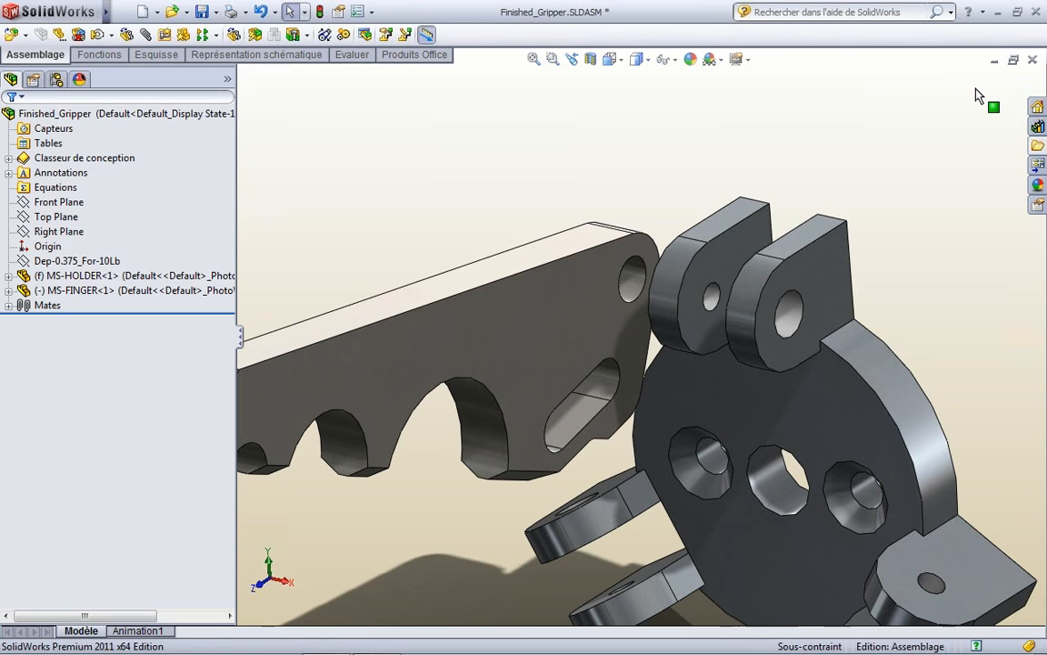
Slide the finger between the holder's two upper lugs and set the gap between the lugs to 6 mm.
{"action": "middle_click_drag", "start_coordinate": [678, 404], "coordinate": [506, 359]}
{"action": "left_click_drag", "start_coordinate": [526, 314], "coordinate": [696, 351]}
{"action": "middle_click_drag", "start_coordinate": [697, 350], "coordinate": [748, 261]}
{"action": "middle_click_drag", "start_coordinate": [668, 196], "coordinate": [706, 211]}
{"action": "left_click", "coordinate": [710, 205]}
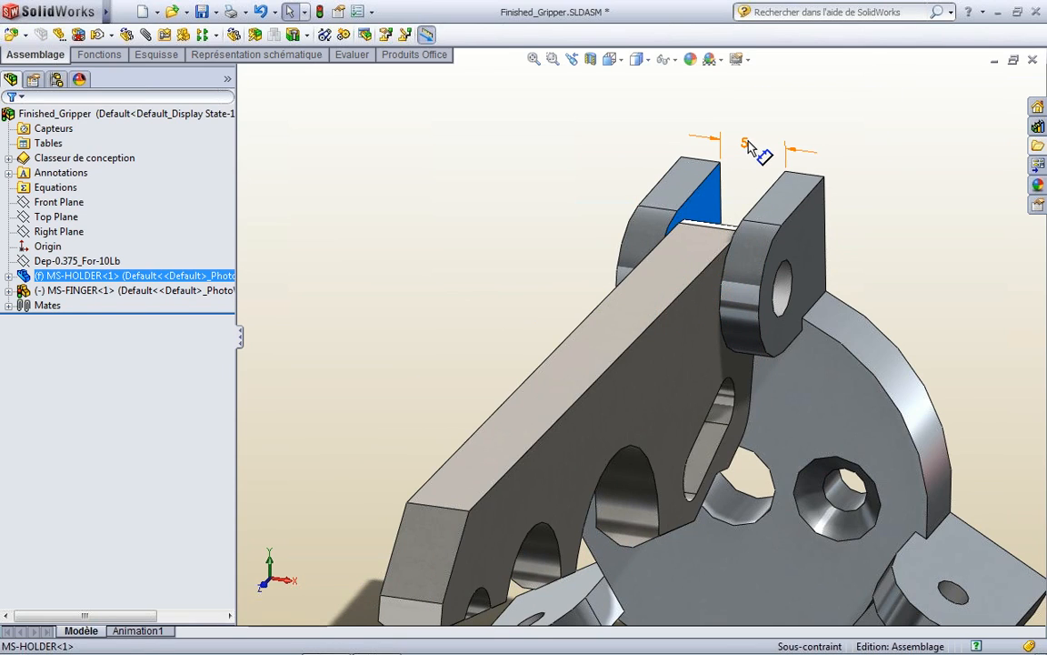
{"action": "double_click", "coordinate": [747, 146]}
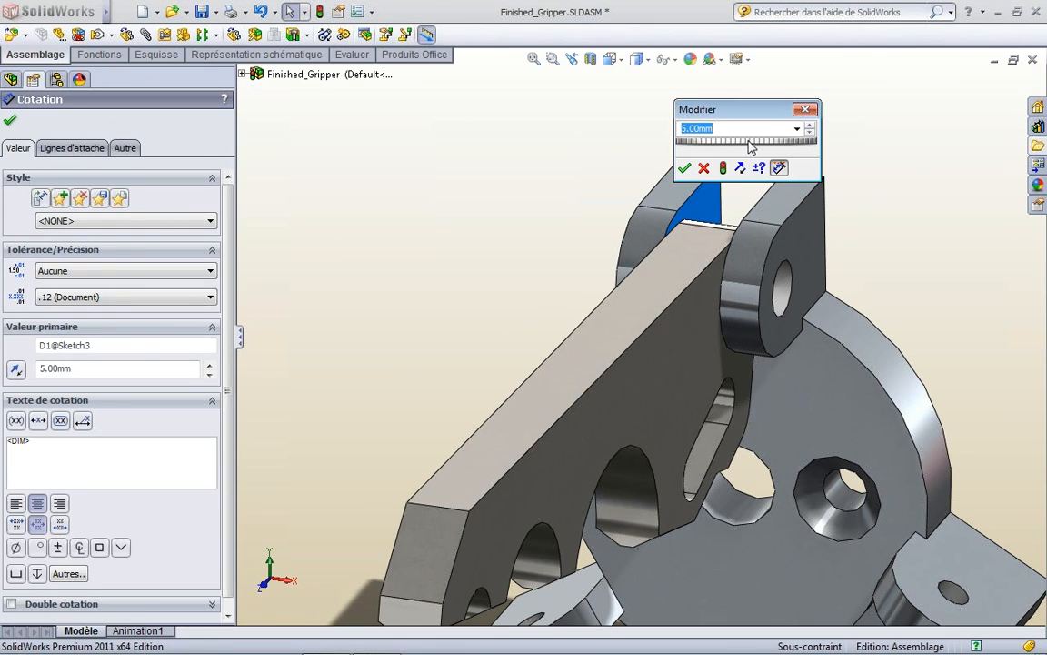
{"action": "key", "text": "Return"}
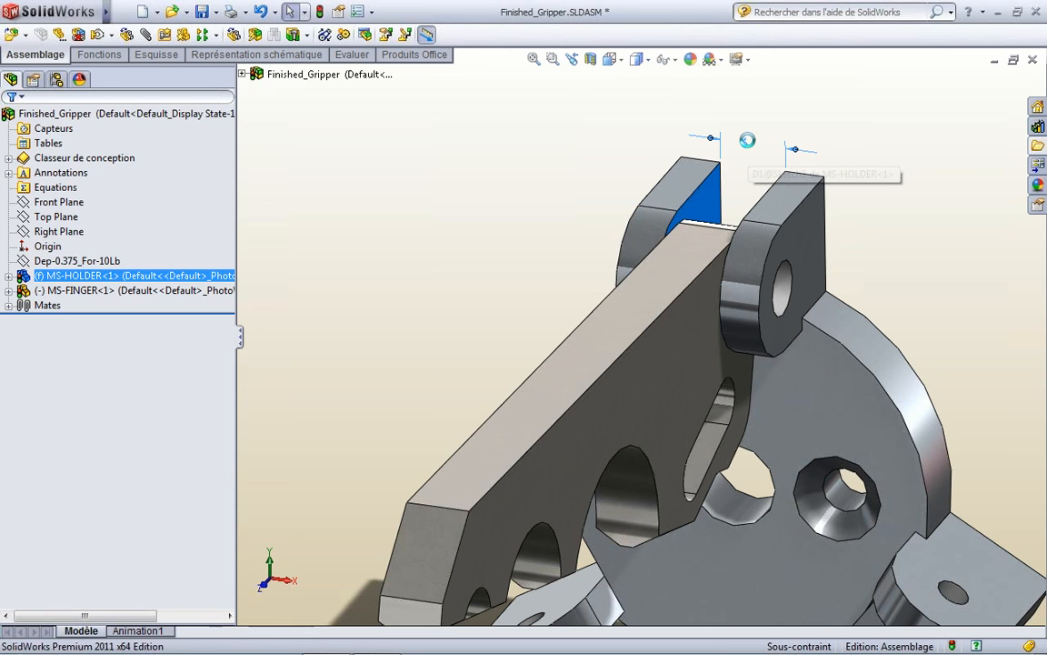
Slide the finger sideways out of the gap between the holder's upper lugs.
{"action": "middle_click_drag", "start_coordinate": [823, 246], "coordinate": [581, 281]}
{"action": "left_click_drag", "start_coordinate": [581, 281], "coordinate": [375, 262]}
{"action": "left_click", "coordinate": [898, 301]}
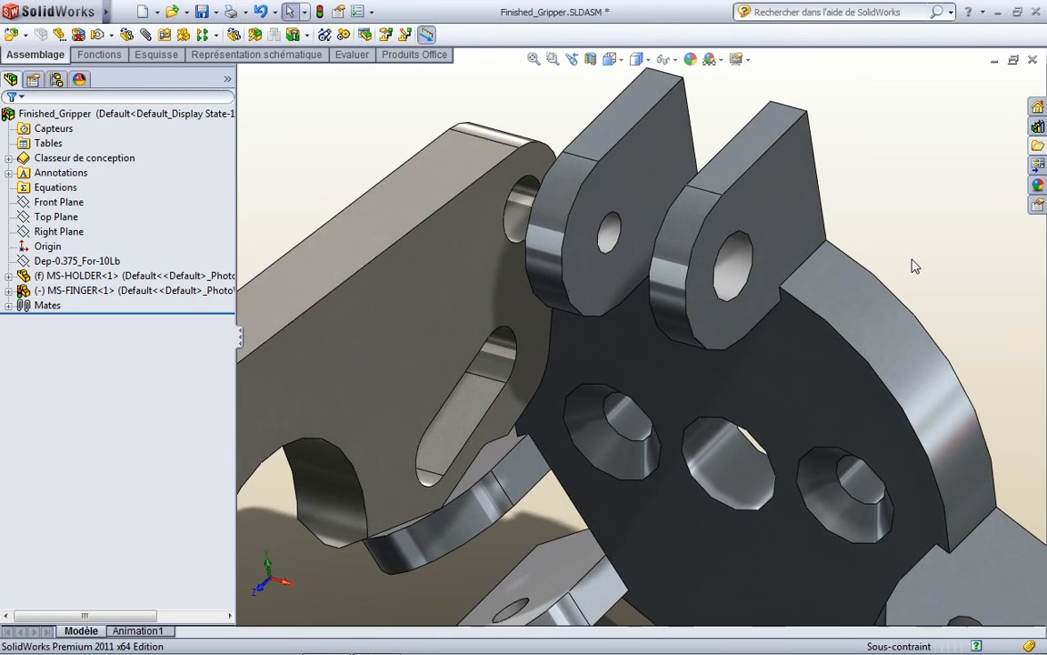
{"action": "middle_click_drag", "start_coordinate": [912, 259], "coordinate": [911, 253]}
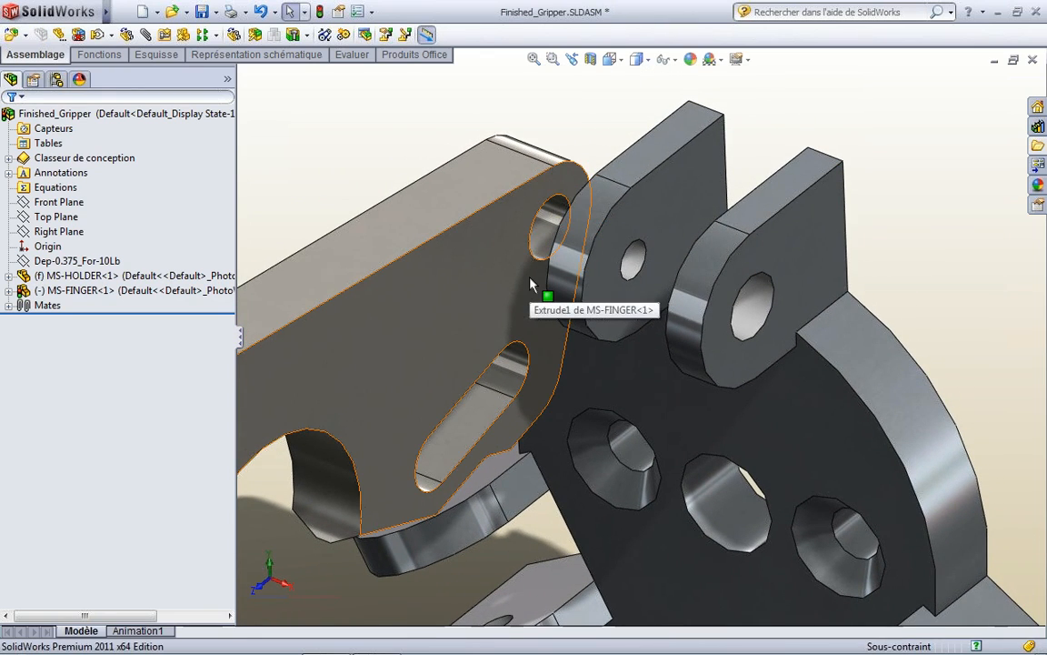
Add a width mate centring the finger's two side faces between the upper lugs' inner faces, and swing the finger to test it.
{"action": "left_click", "coordinate": [427, 289]}
{"action": "left_click", "coordinate": [668, 174], "text": "ctrl"}
{"action": "middle_click_drag", "start_coordinate": [575, 465], "coordinate": [947, 266]}
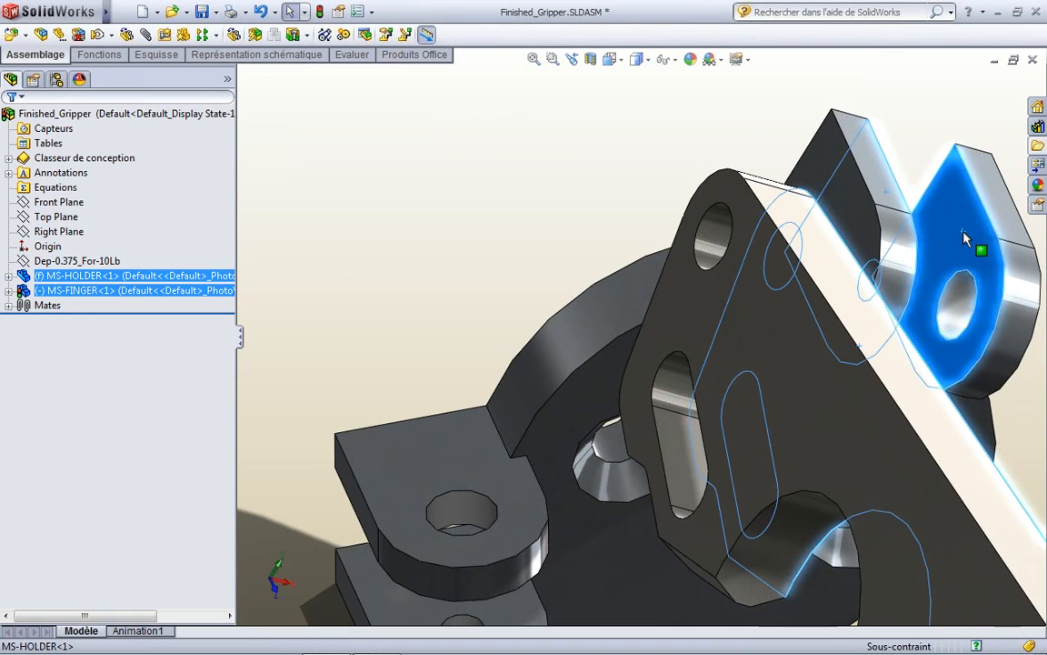
{"action": "middle_click_drag", "start_coordinate": [780, 335], "coordinate": [800, 350]}
{"action": "key", "text": "s"}
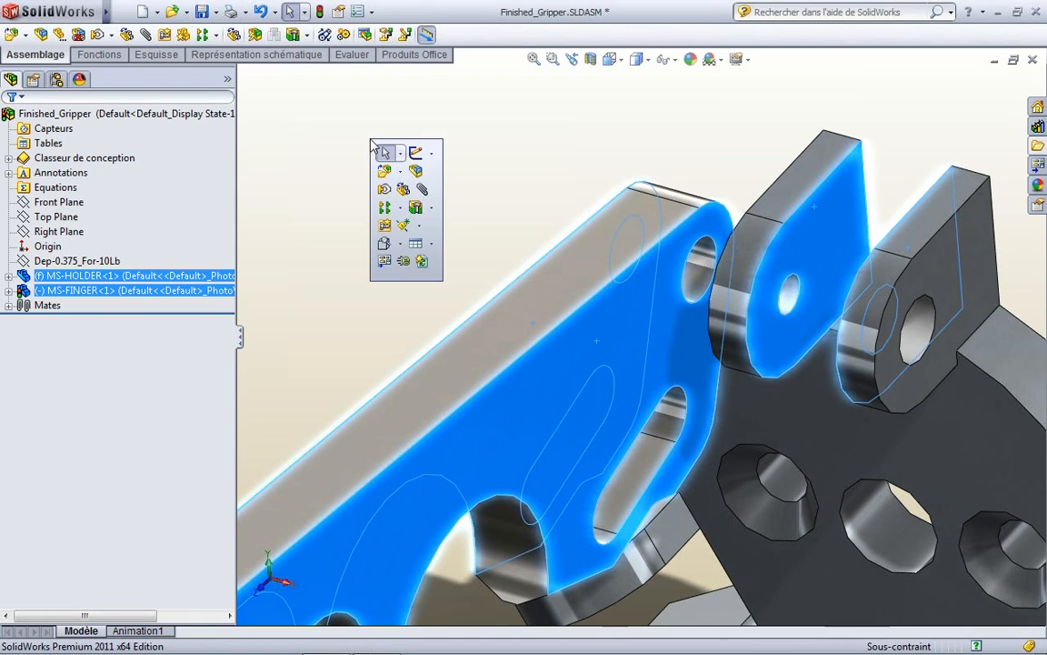
{"action": "left_click", "coordinate": [422, 190]}
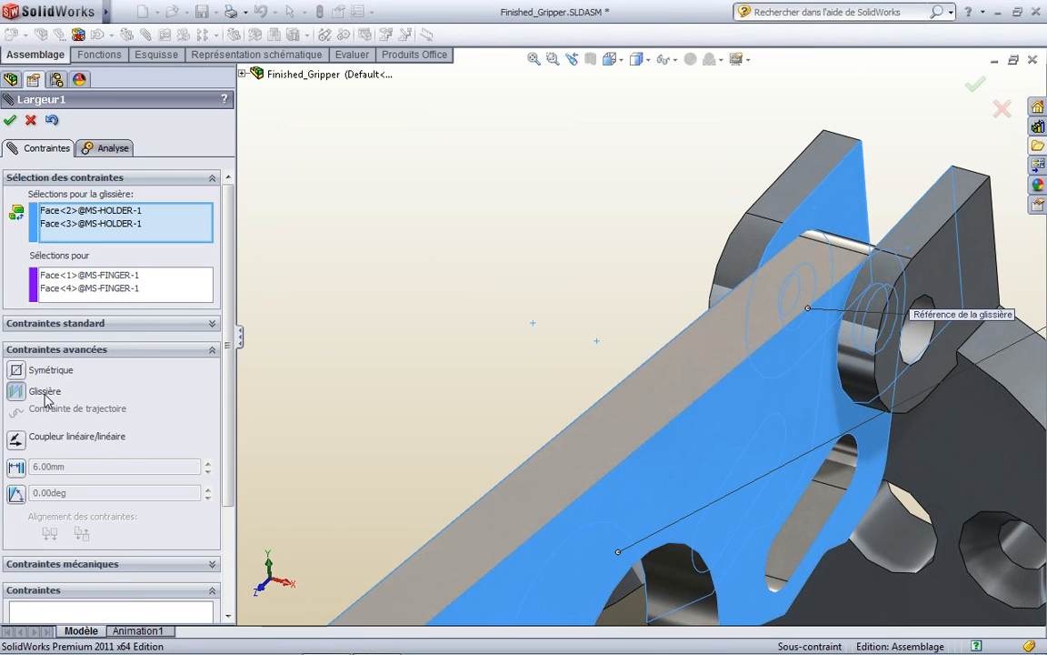
{"action": "left_click", "coordinate": [10, 122]}
{"action": "middle_click_drag", "start_coordinate": [677, 358], "coordinate": [698, 385]}
{"action": "left_click_drag", "start_coordinate": [698, 392], "coordinate": [664, 311]}
Narrow the gap between the holder's two upper lugs so they sit close to the finger.
{"action": "middle_click_drag", "start_coordinate": [736, 286], "coordinate": [644, 221]}
{"action": "left_click", "coordinate": [660, 227]}
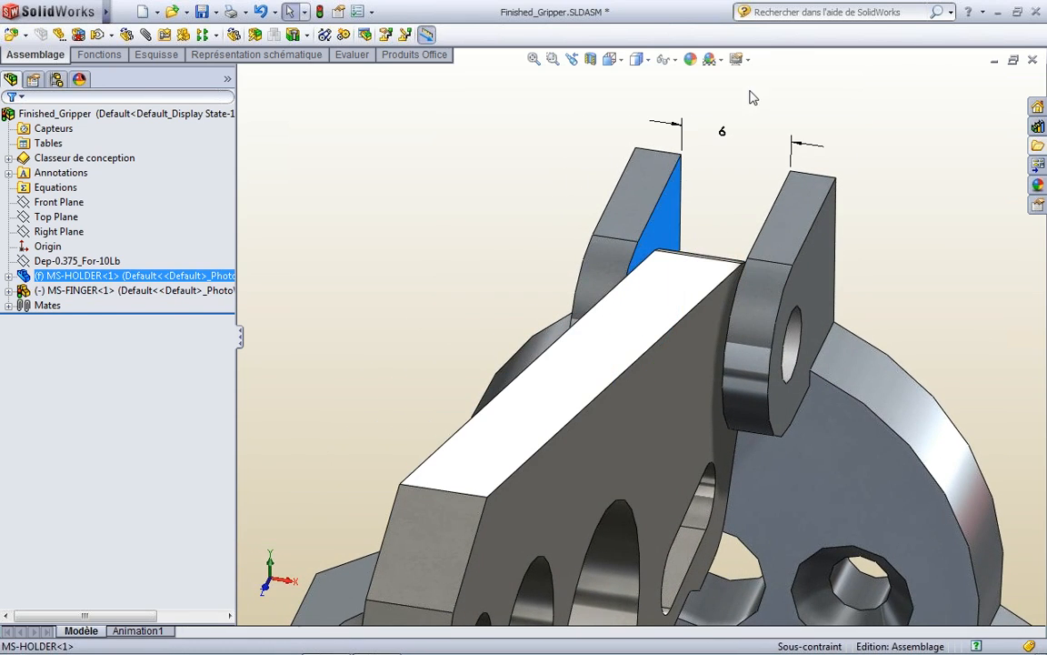
{"action": "double_click", "coordinate": [723, 133]}
{"action": "type", "text": "8"}
{"action": "key", "text": "Return"}
{"action": "key", "text": "Escape"}
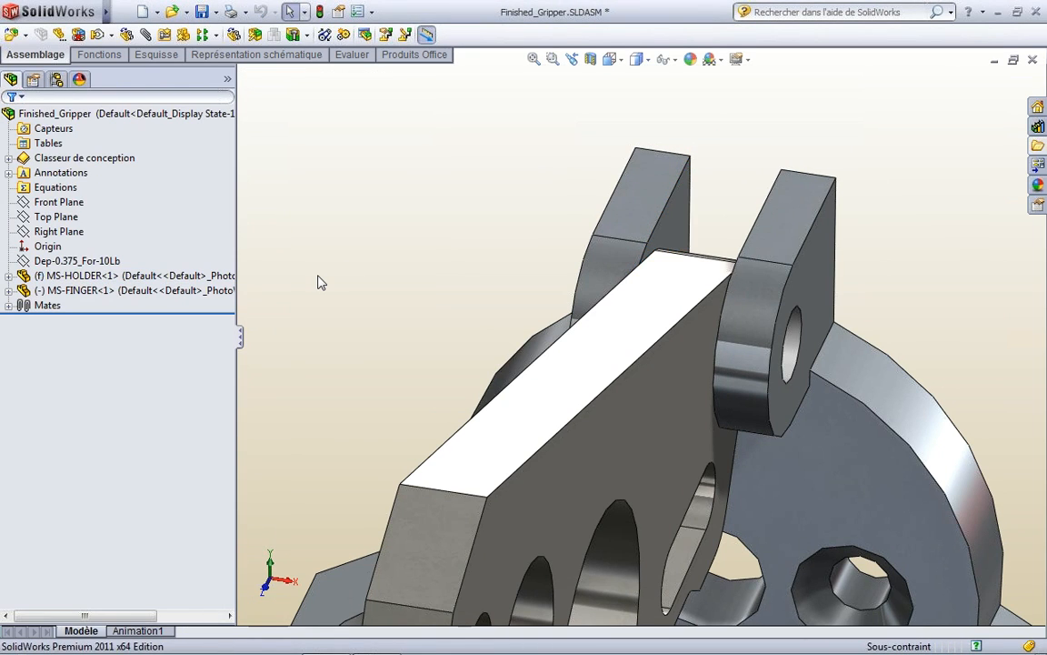
Check from the front that the finger sits centred between the upper lugs, and swing it to test the clearance.
{"action": "key", "text": "ctrl+1"}
{"action": "scroll", "coordinate": [602, 324], "scroll_direction": "down", "scroll_amount": 5}
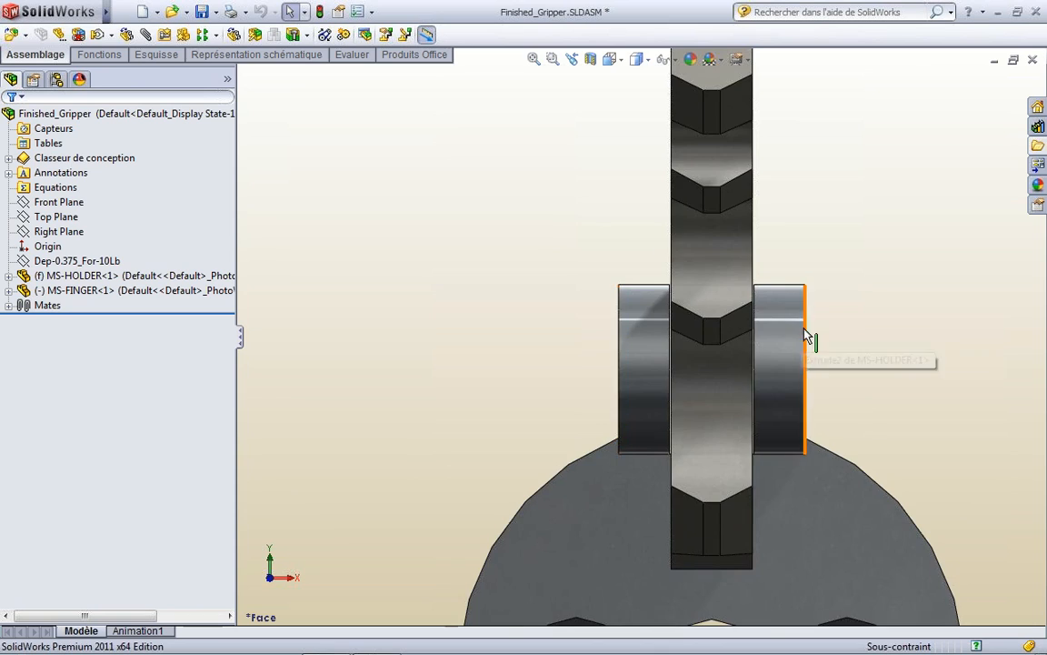
{"action": "scroll", "coordinate": [787, 334], "scroll_direction": "down", "scroll_amount": 5}
{"action": "left_click_drag", "start_coordinate": [554, 141], "coordinate": [549, 448]}
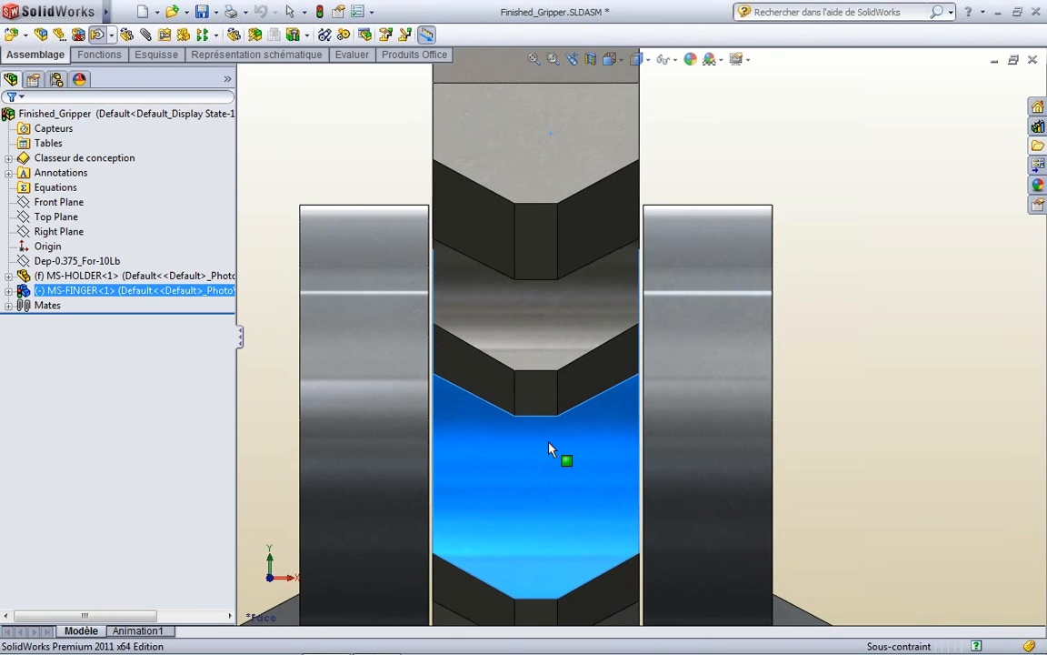
{"action": "left_click", "coordinate": [864, 323]}
Place a copy of the MS-FINGER component in free space above the mounted finger.
{"action": "middle_click_drag", "start_coordinate": [865, 322], "coordinate": [751, 310]}
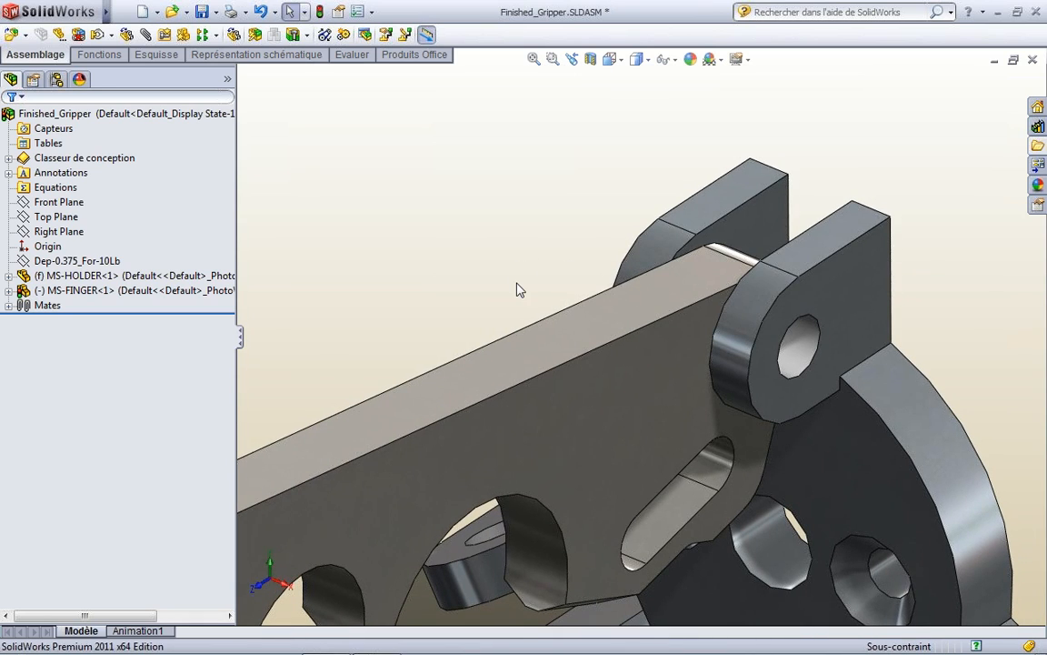
{"action": "scroll", "coordinate": [515, 290], "scroll_direction": "up", "scroll_amount": 4}
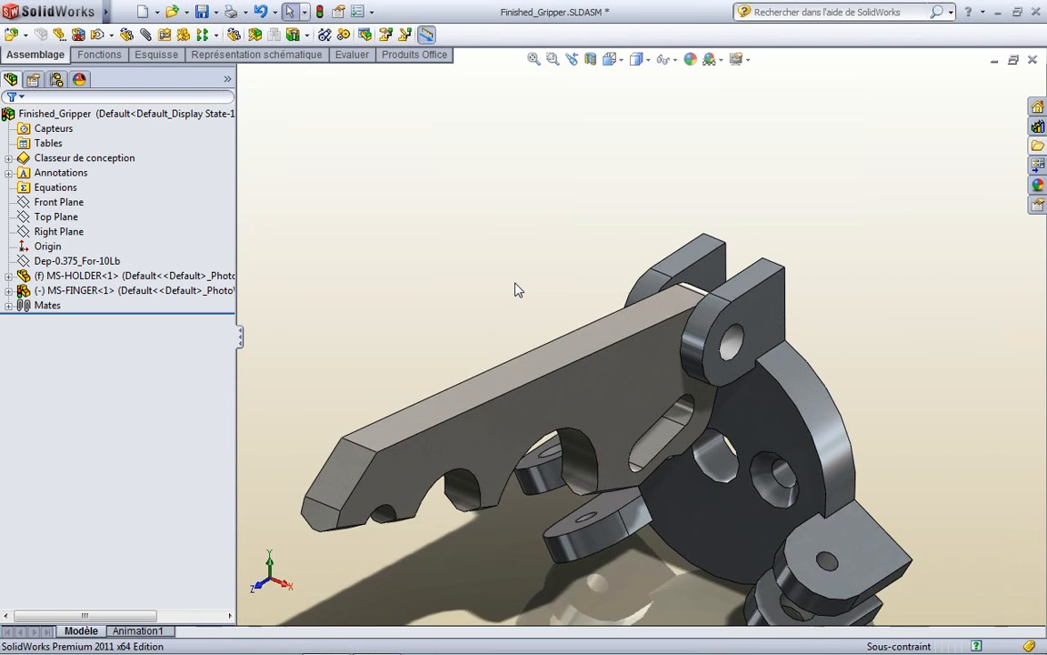
{"action": "left_click_drag", "start_coordinate": [571, 354], "coordinate": [400, 261], "text": "ctrl"}
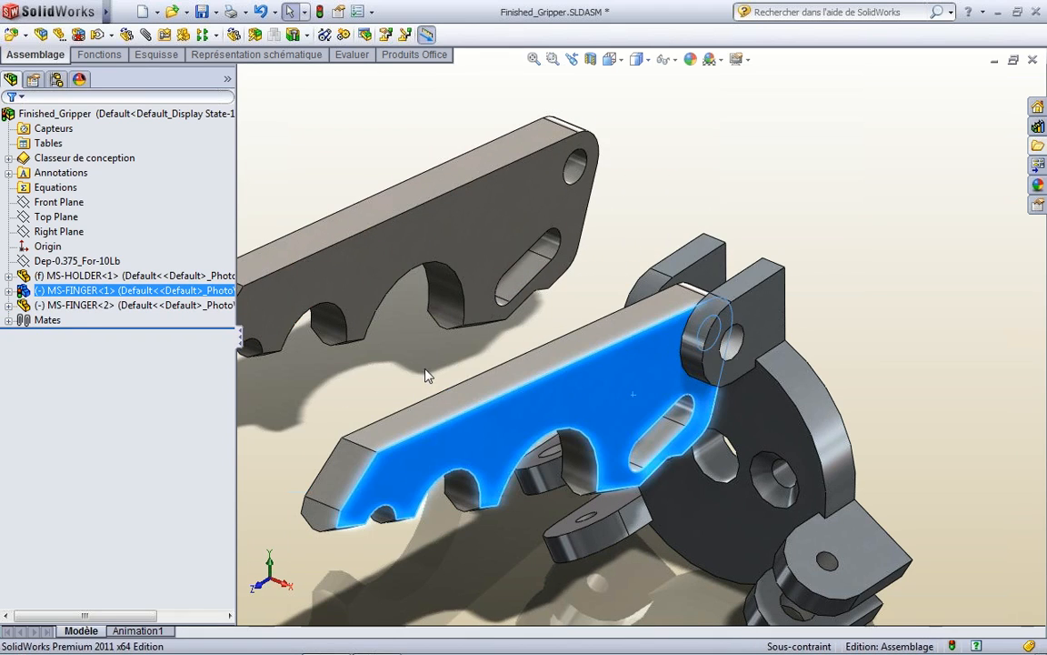
Delete the MS-FINGER component mounted between the holder's upper lugs, keeping the free copy.
{"action": "left_click", "coordinate": [582, 395]}
{"action": "key", "text": "Delete"}
{"action": "left_click", "coordinate": [627, 246]}
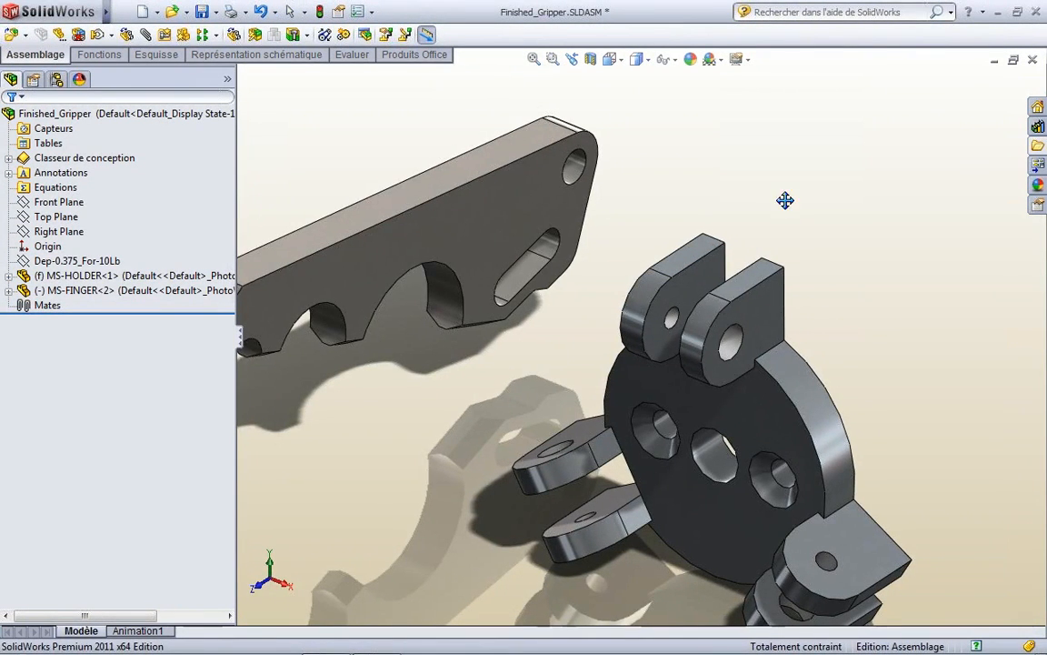
Try a concentric SmartMate between the free finger's pivot hole and the front upper lug's hole, and undo it.
{"action": "middle_click_drag", "start_coordinate": [787, 203], "coordinate": [737, 207], "text": "ctrl"}
{"action": "scroll", "coordinate": [735, 243], "scroll_direction": "down", "scroll_amount": 2}
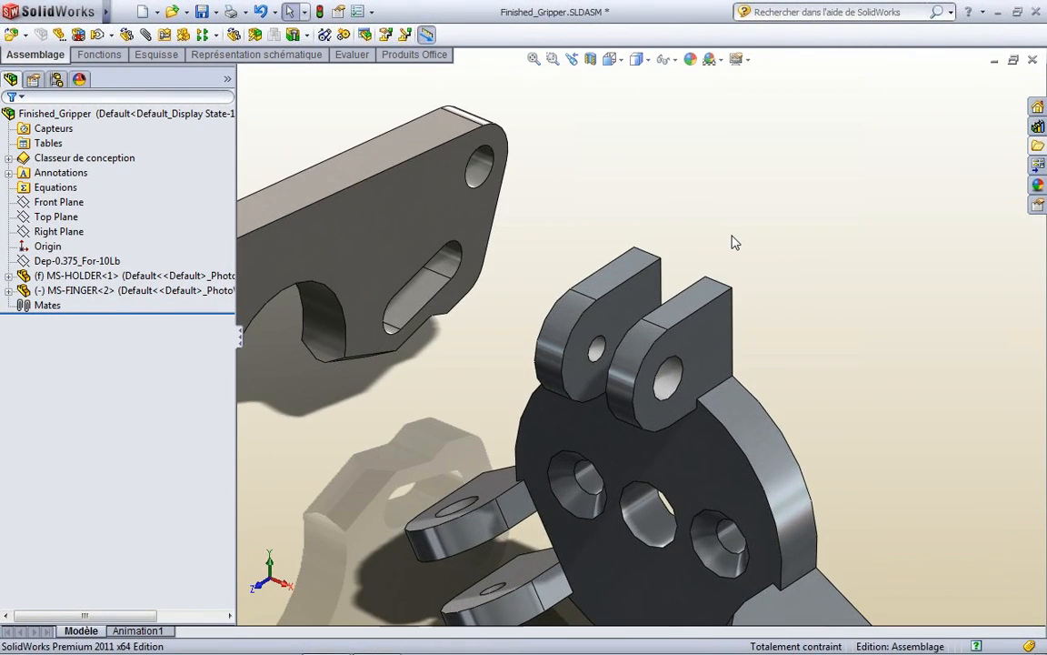
{"action": "middle_click_drag", "start_coordinate": [736, 241], "coordinate": [736, 222], "text": "ctrl"}
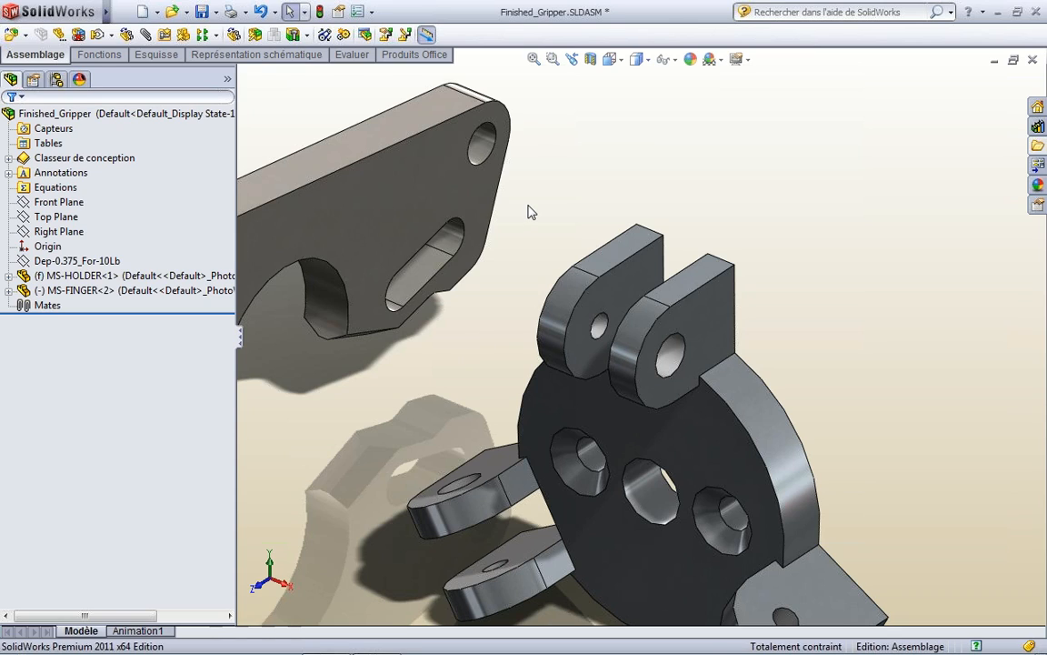
{"action": "left_click", "coordinate": [484, 153]}
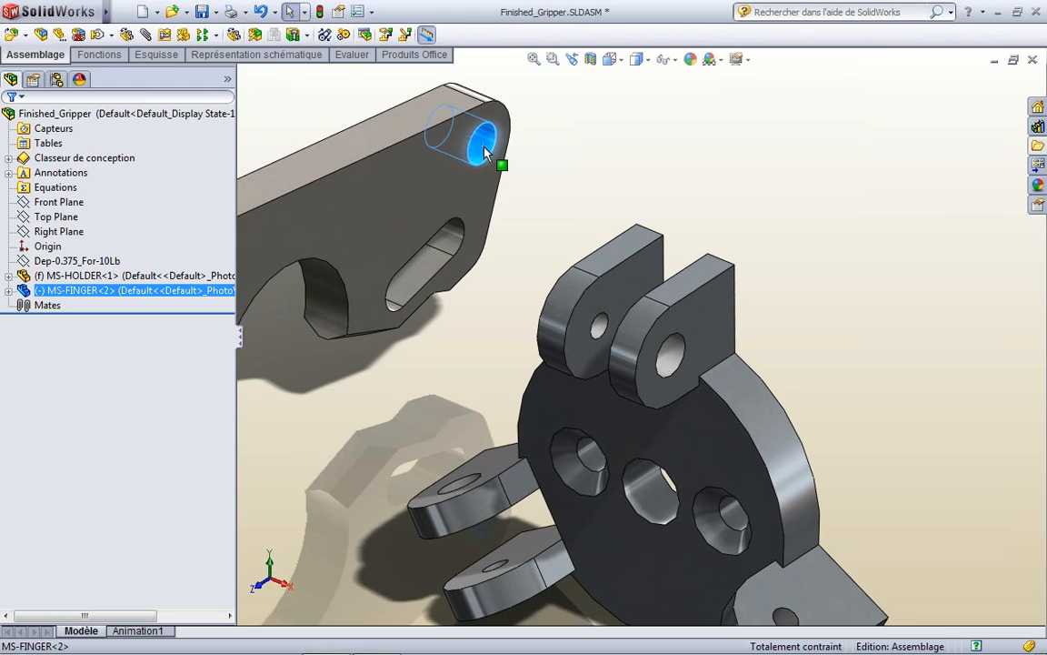
{"action": "left_click_drag", "start_coordinate": [485, 153], "coordinate": [670, 368], "text": "alt"}
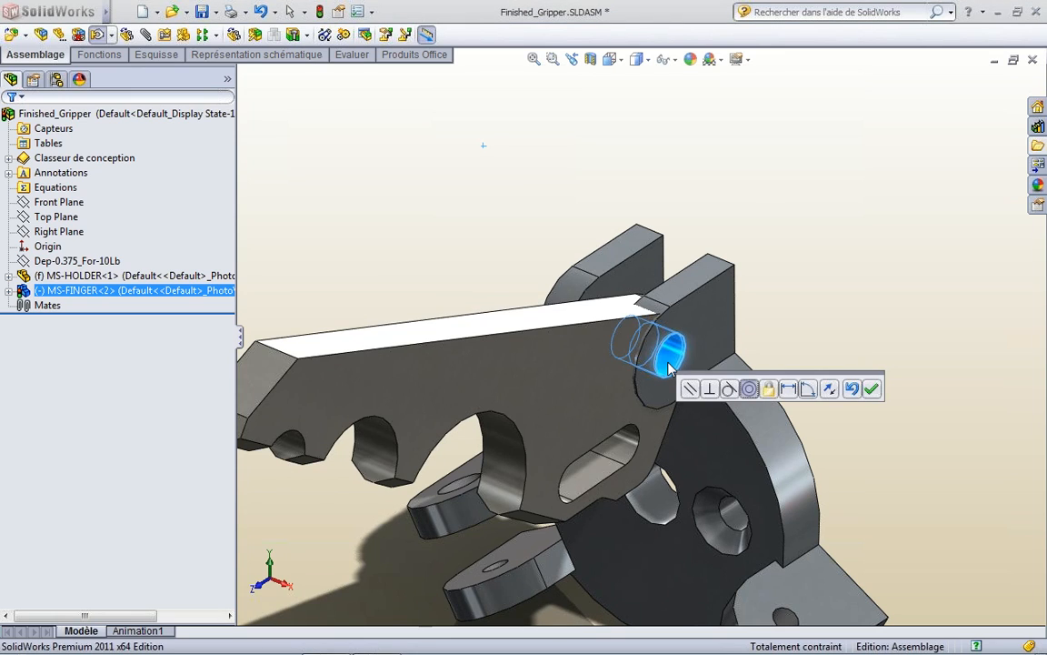
{"action": "key", "text": "Escape"}
{"action": "key", "text": "ctrl+z"}
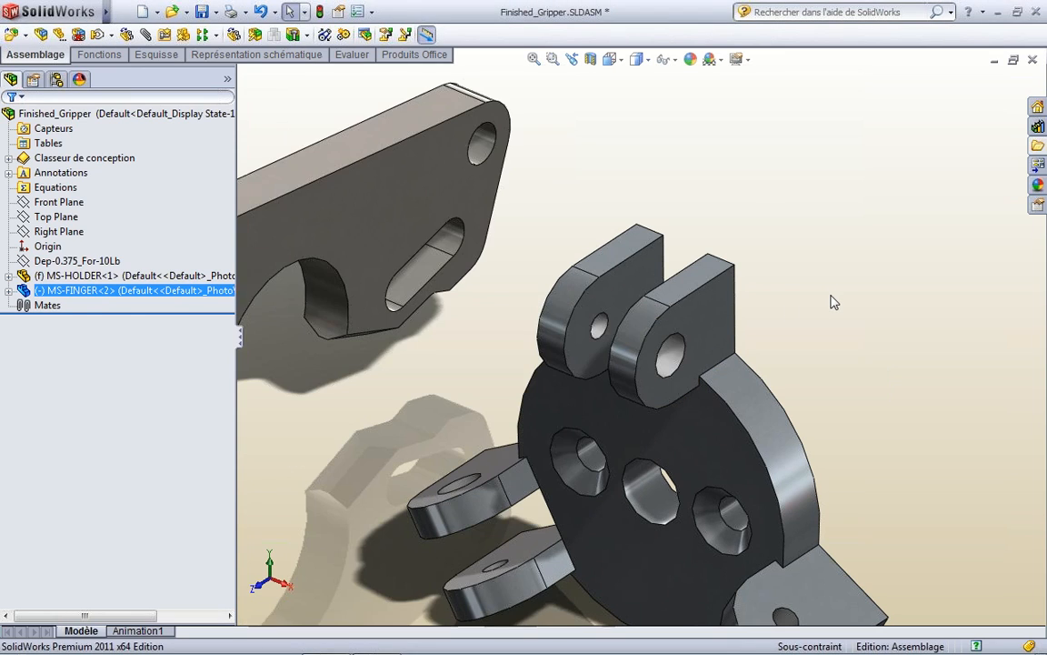
Try a coincident SmartMate between the finger's long top face and the front upper lug's top face, flip its alignment, and undo it.
{"action": "middle_click_drag", "start_coordinate": [681, 206], "coordinate": [594, 233]}
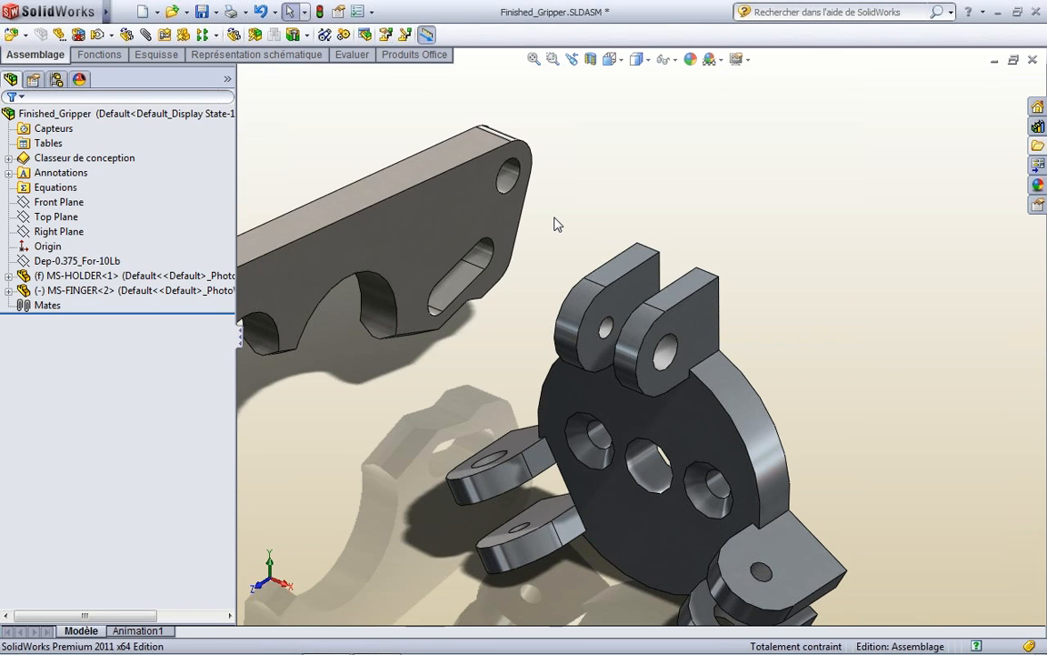
{"action": "left_click_drag", "start_coordinate": [459, 162], "coordinate": [678, 304], "text": "alt"}
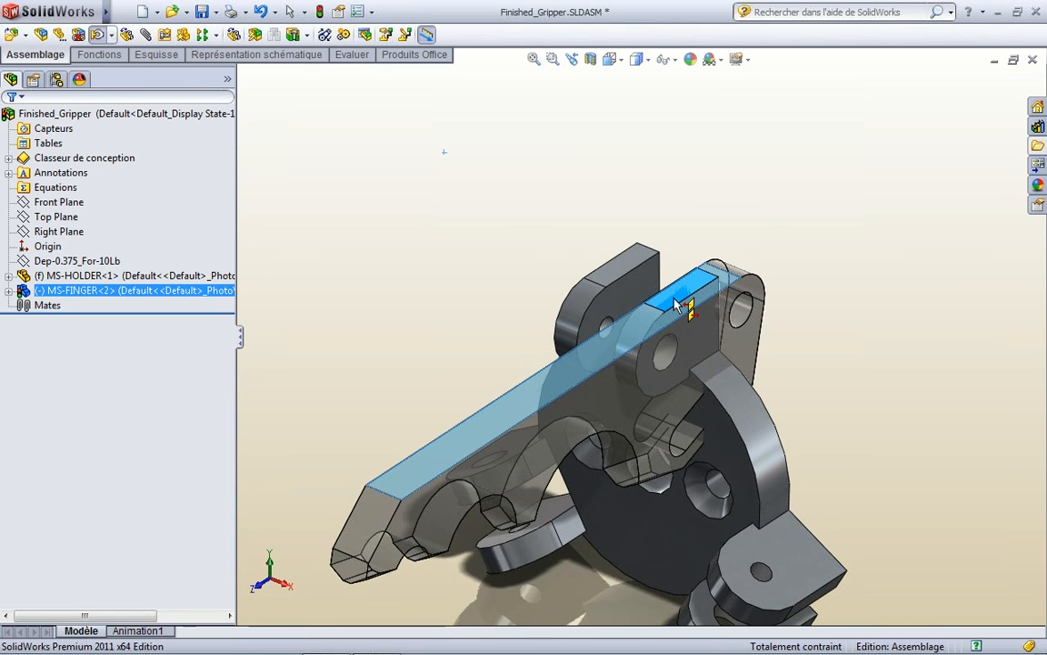
{"action": "key", "text": "alt"}
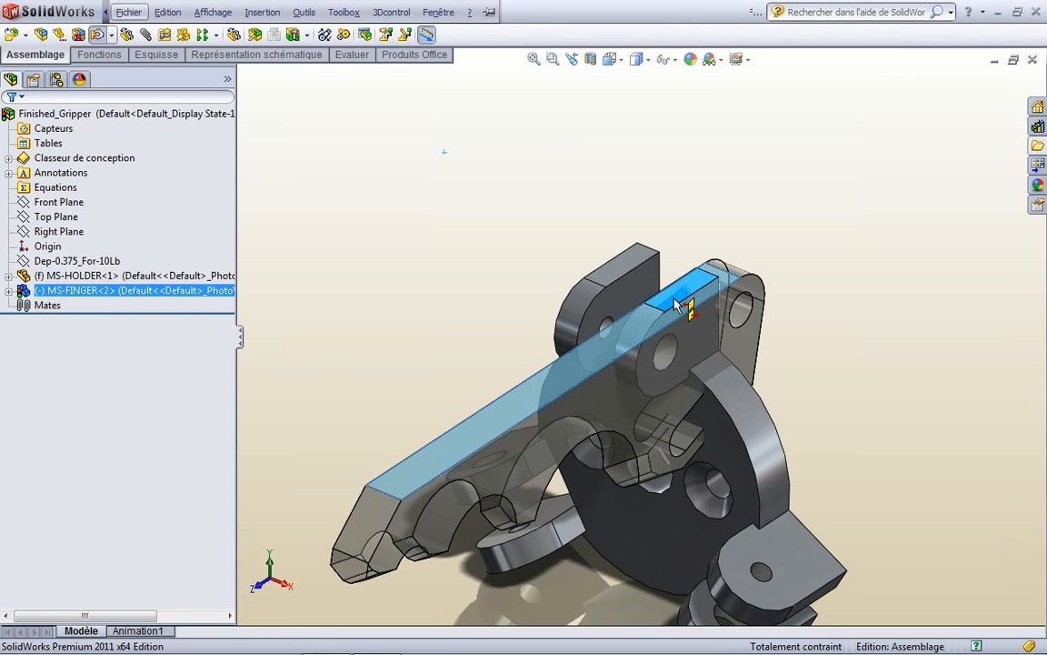
{"action": "key", "text": "Tab"}
{"action": "left_click_drag", "start_coordinate": [673, 301], "coordinate": [430, 287]}
{"action": "key", "text": "ctrl+z"}
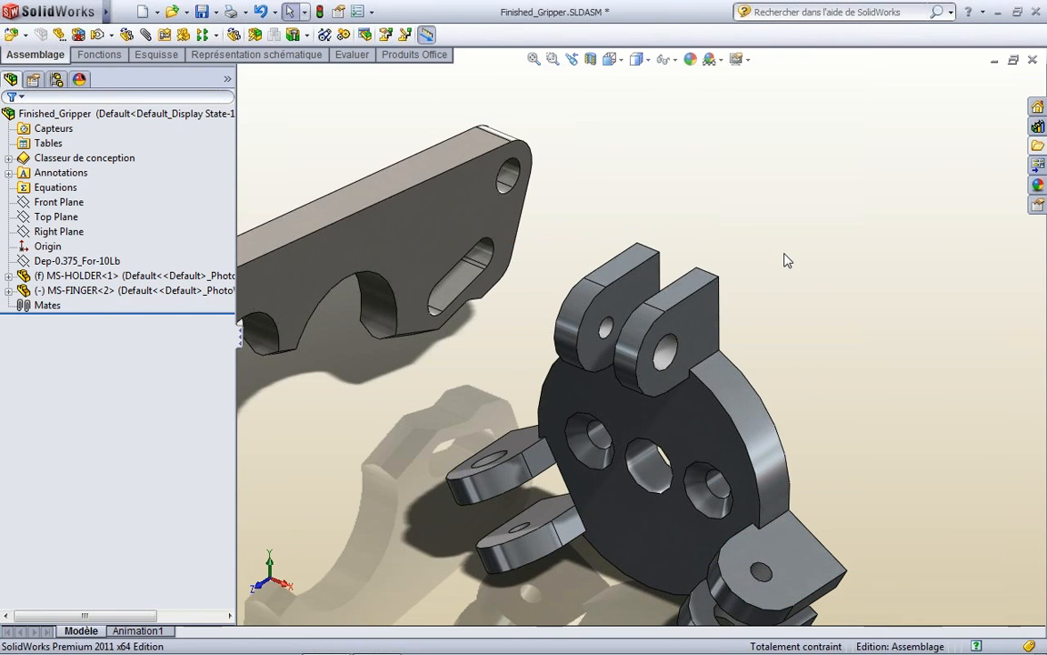
SmartMate the circular edge of the finger's pivot hole to the hole edge on the front upper lug.
{"action": "scroll", "coordinate": [784, 254], "scroll_direction": "up", "scroll_amount": 2}
{"action": "mouse_move", "coordinate": [786, 257]}
{"action": "middle_mouse_down", "text": "ctrl"}
{"action": "mouse_move", "coordinate": [806, 299]}
{"action": "mouse_move", "coordinate": [785, 260]}
{"action": "middle_mouse_up", "text": "ctrl"}
{"action": "scroll", "coordinate": [691, 242], "scroll_direction": "down", "scroll_amount": 2}
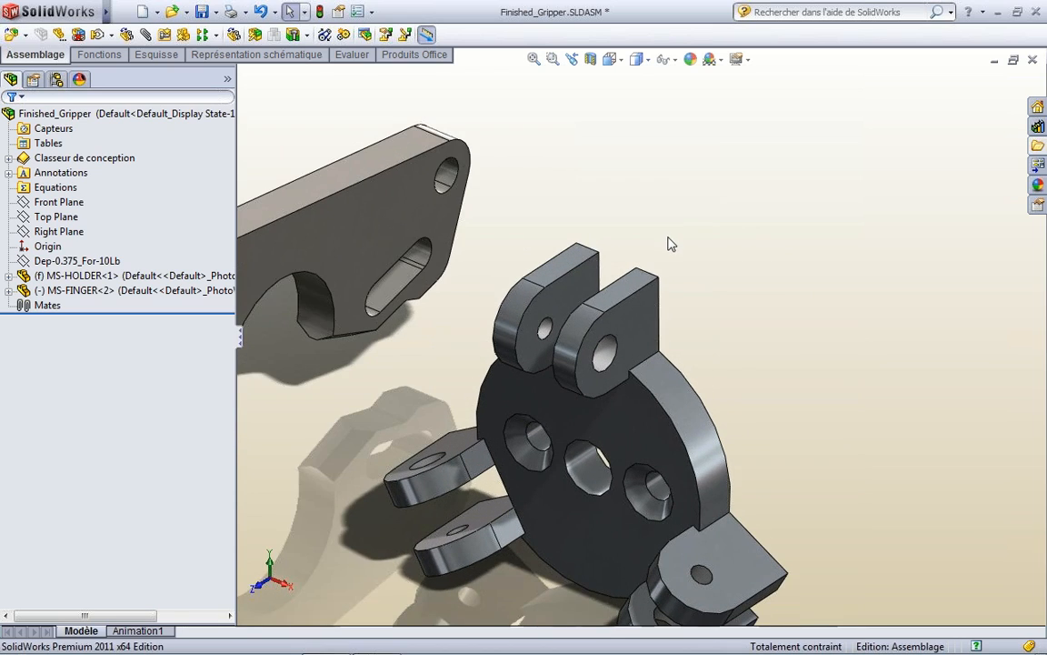
{"action": "middle_click_drag", "start_coordinate": [732, 288], "coordinate": [736, 257], "text": "ctrl"}
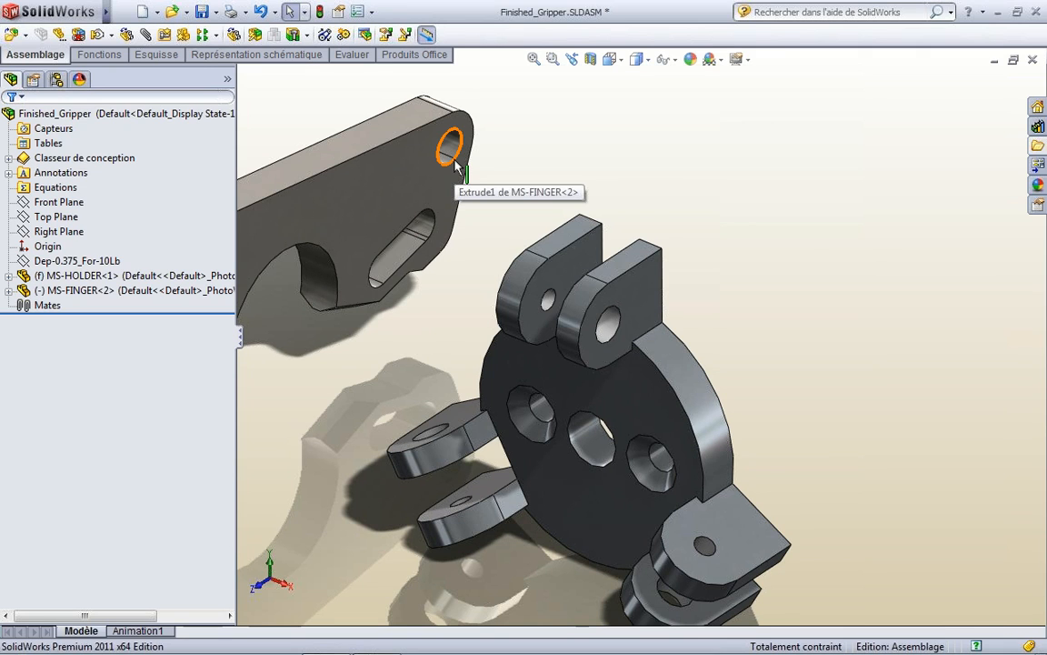
{"action": "left_click_drag", "start_coordinate": [455, 164], "coordinate": [613, 346], "text": "alt"}
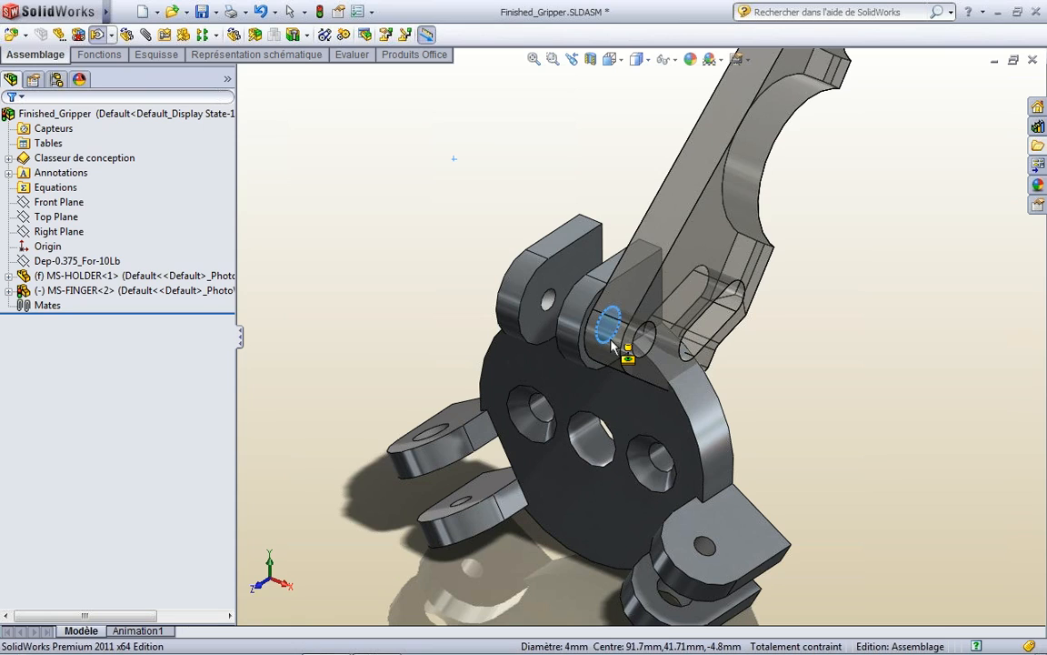
List the finger's mates and highlight the faces used by its concentric and coincident mates with the holder.
{"action": "left_click", "coordinate": [649, 243]}
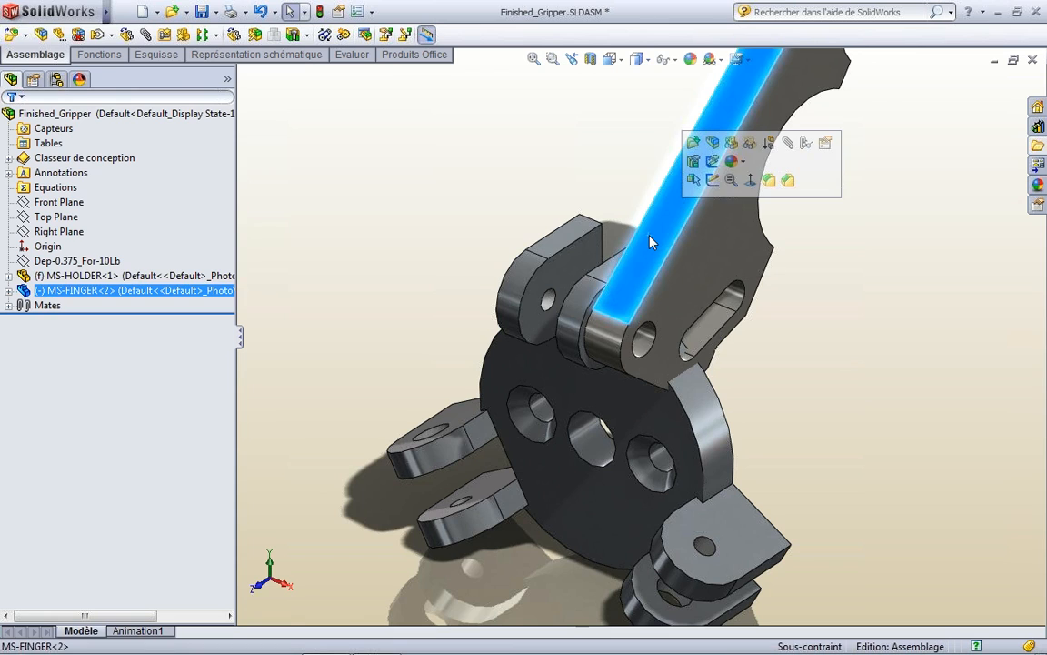
{"action": "left_click", "coordinate": [806, 146]}
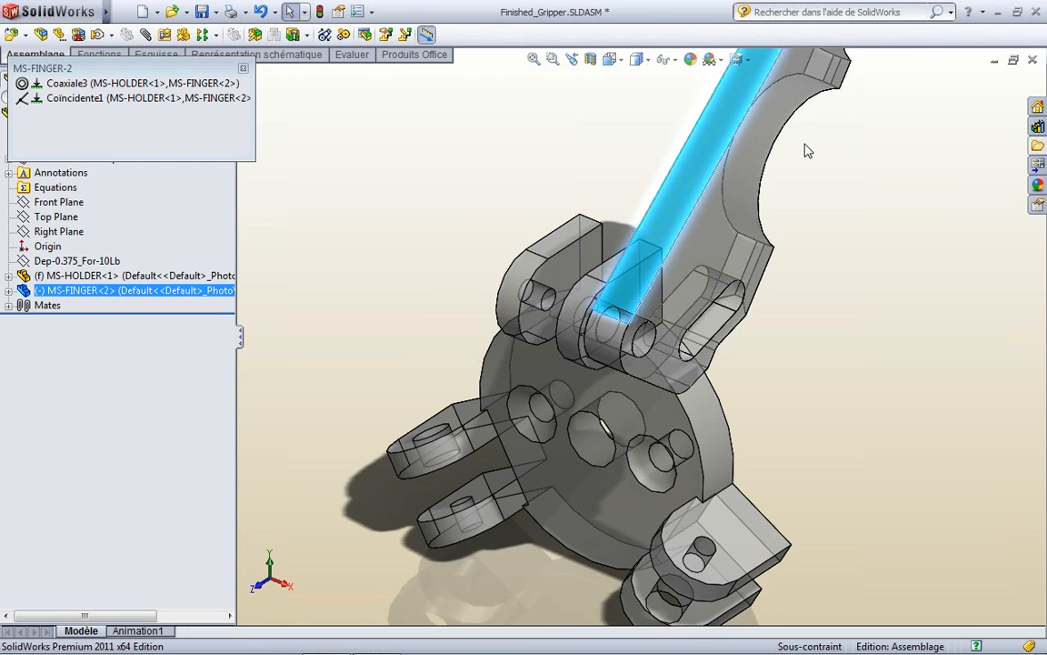
{"action": "left_click", "coordinate": [57, 84]}
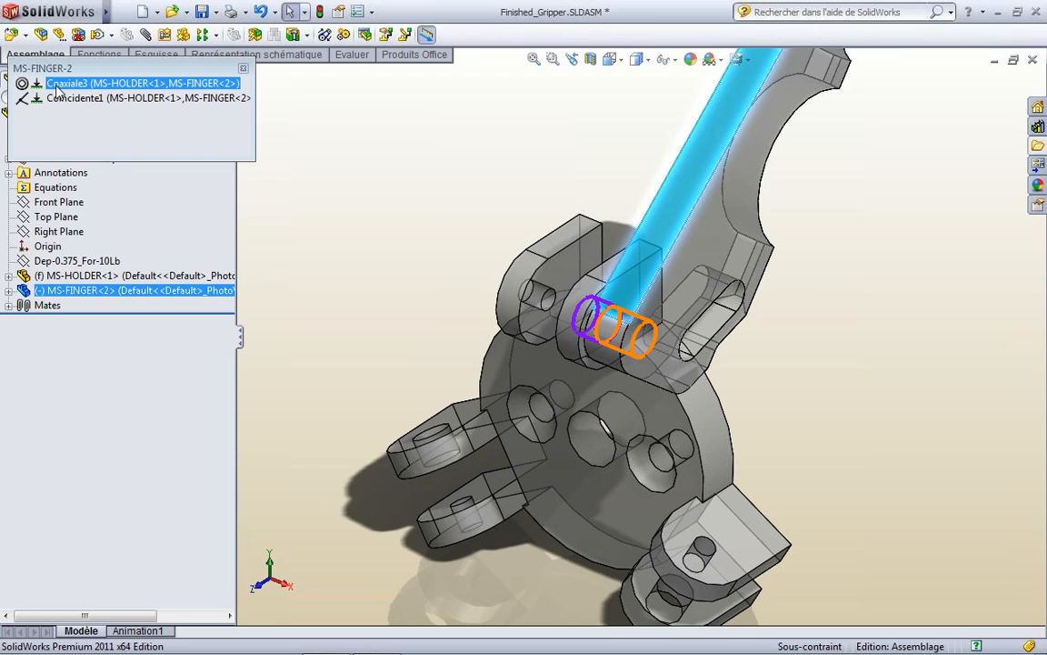
{"action": "left_click", "coordinate": [56, 84]}
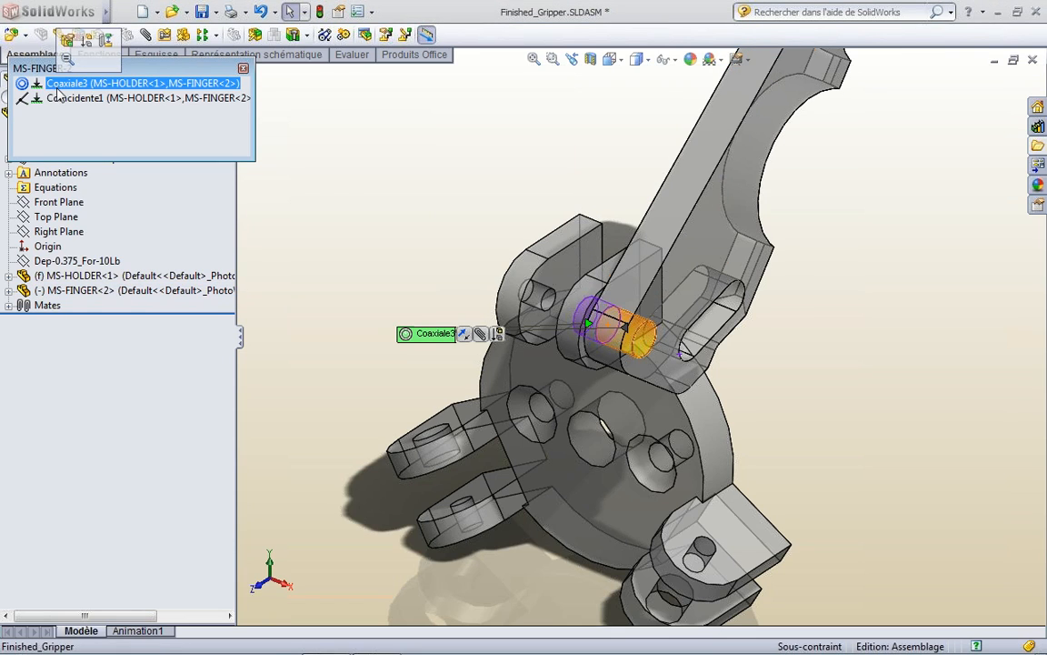
{"action": "left_click", "coordinate": [67, 99], "text": "ctrl"}
{"action": "left_click", "coordinate": [67, 100]}
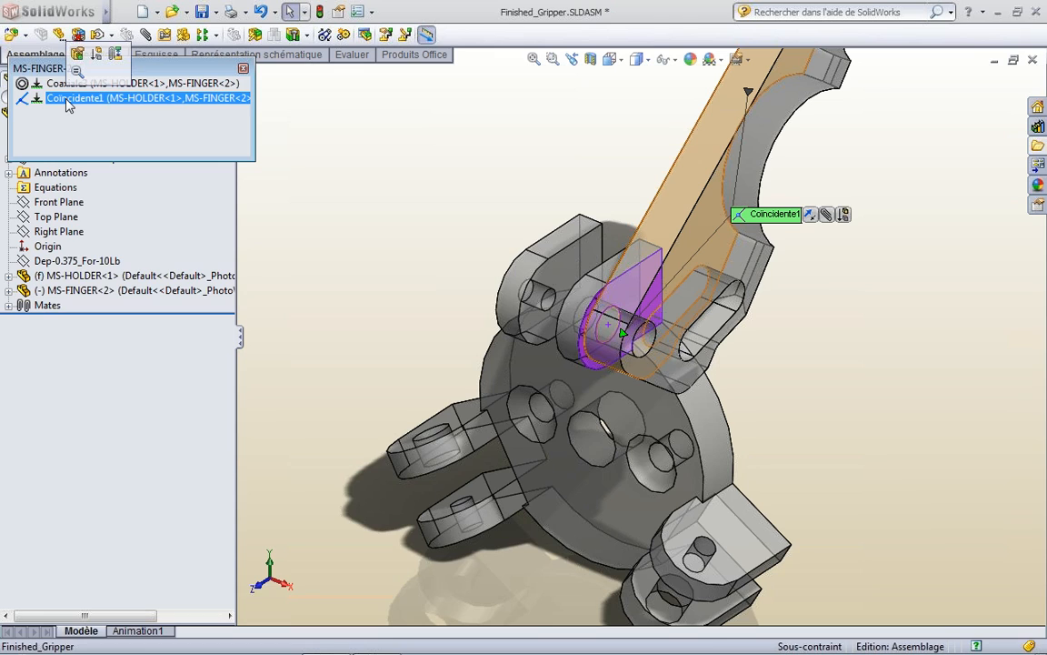
{"action": "left_click", "coordinate": [243, 69]}
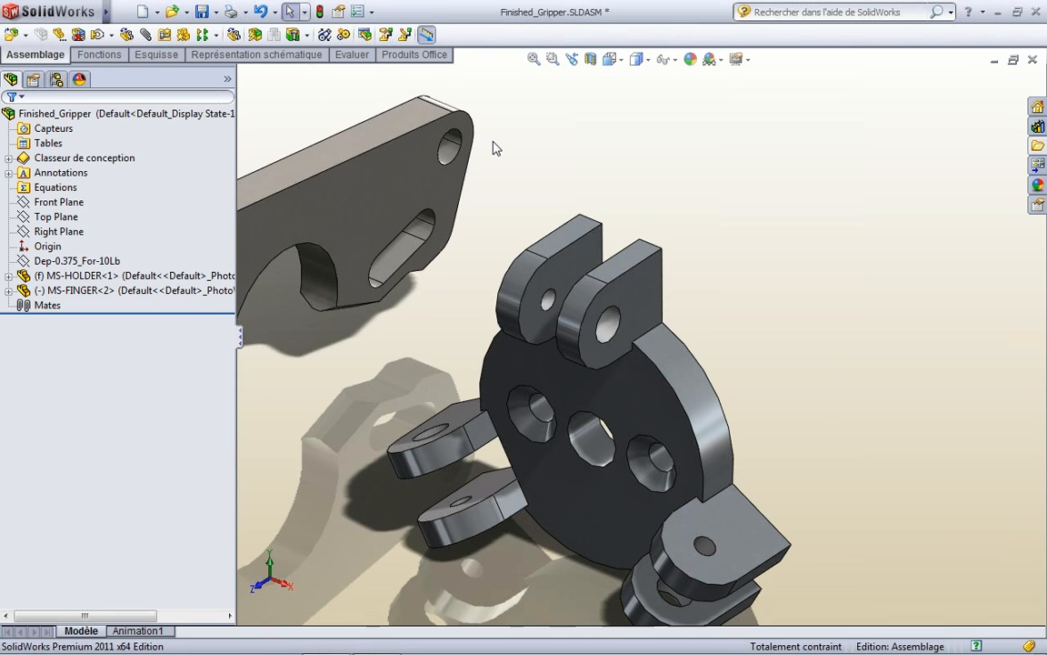
Move the free finger slightly lower in the open space beside the holder.
{"action": "left_click_drag", "start_coordinate": [462, 116], "coordinate": [445, 165], "text": "alt"}
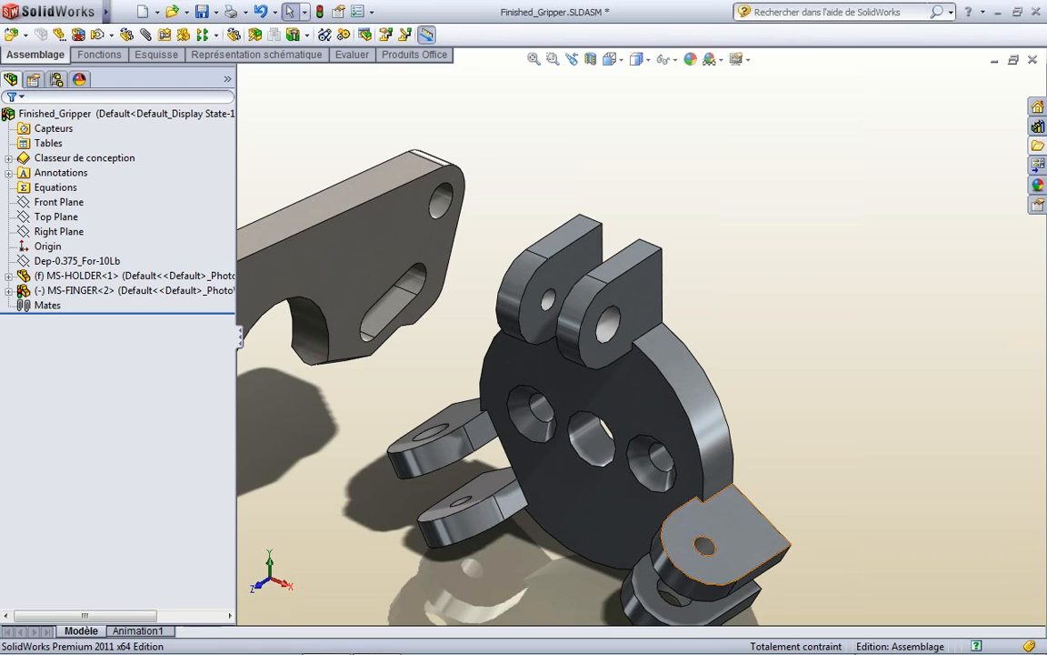
{"action": "mouse_move", "coordinate": [926, 645]}
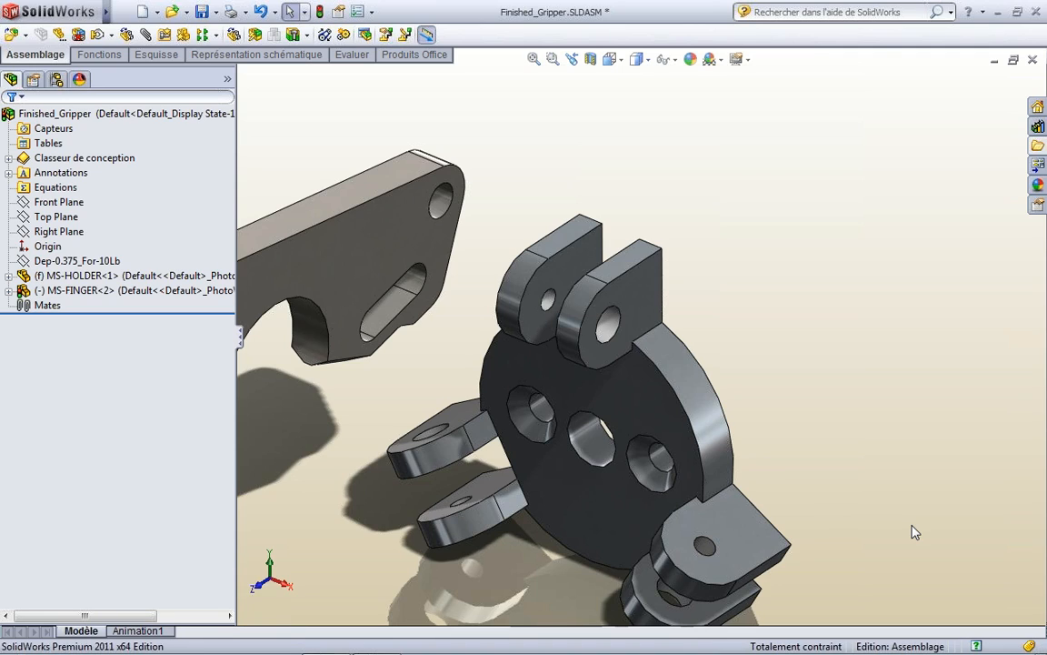
{"action": "key", "text": "z"}
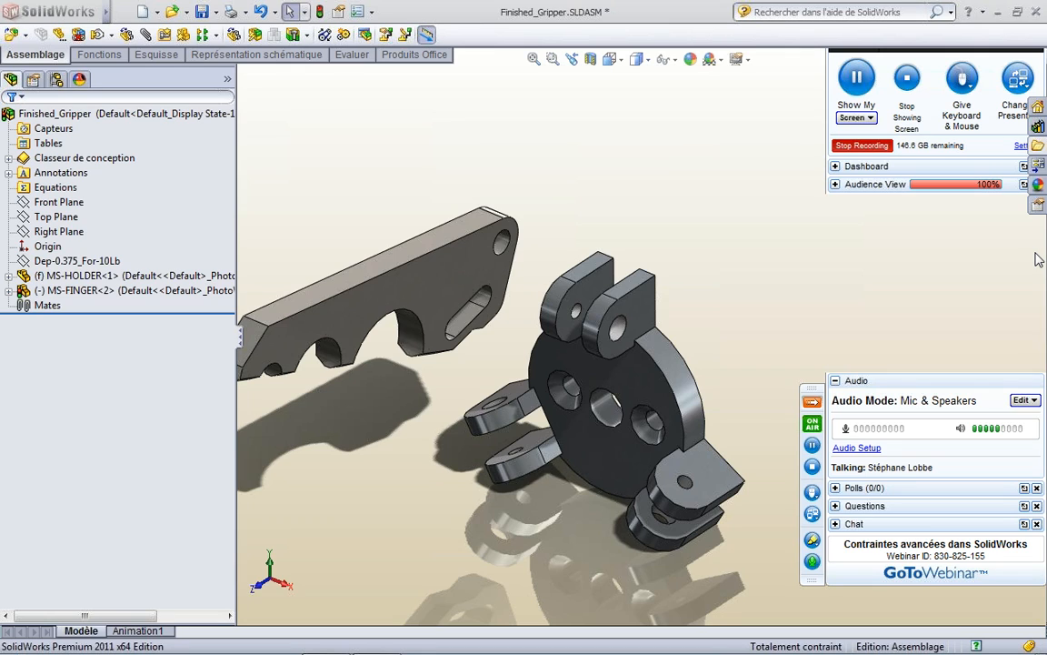
{"action": "mouse_move", "coordinate": [169, 644]}
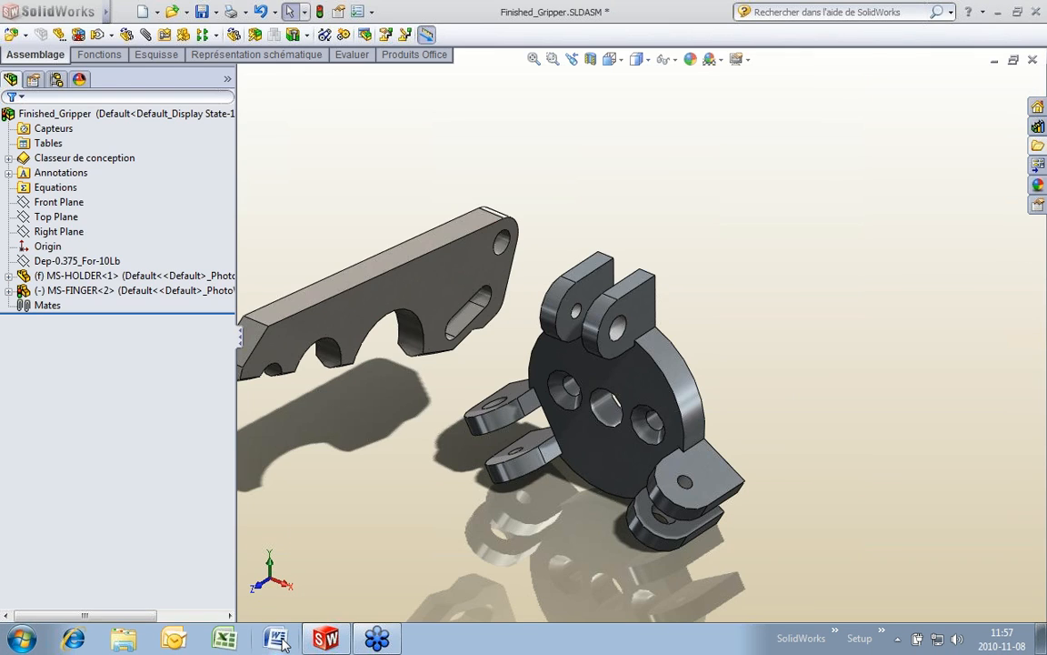